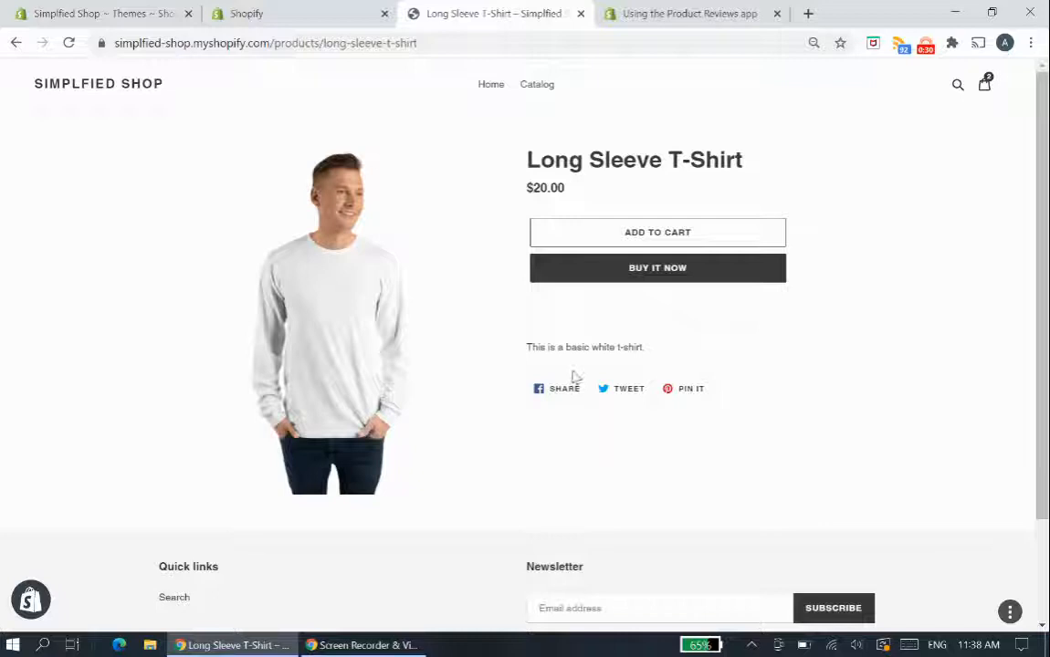
- Review the Product Reviews app guide for sectioned themes and where reviews would go on the Long Sleeve T-Shirt product page
{"action": "left_click", "coordinate": [694, 13]}
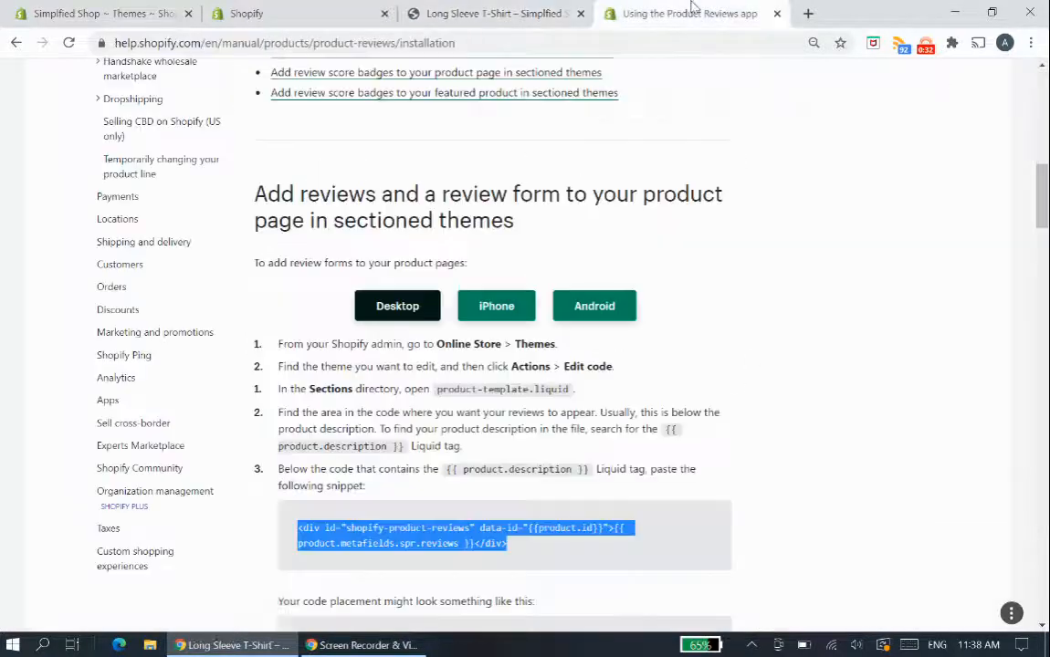
{"action": "scroll", "coordinate": [714, 318], "scroll_direction": "up", "scroll_amount": 8}
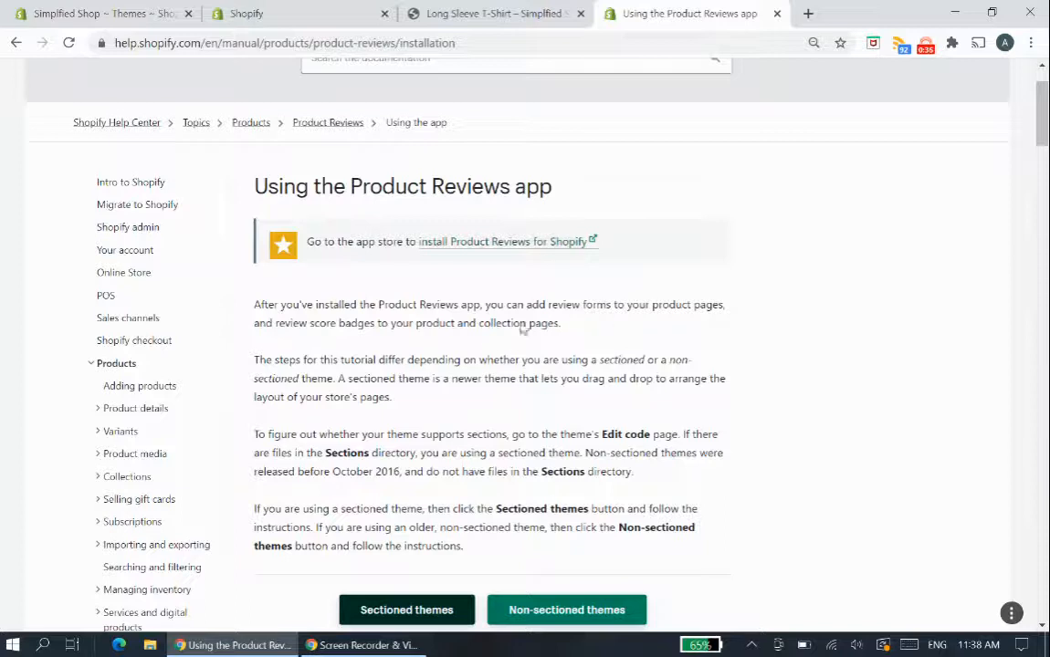
{"action": "scroll", "coordinate": [600, 326], "scroll_direction": "down", "scroll_amount": 10}
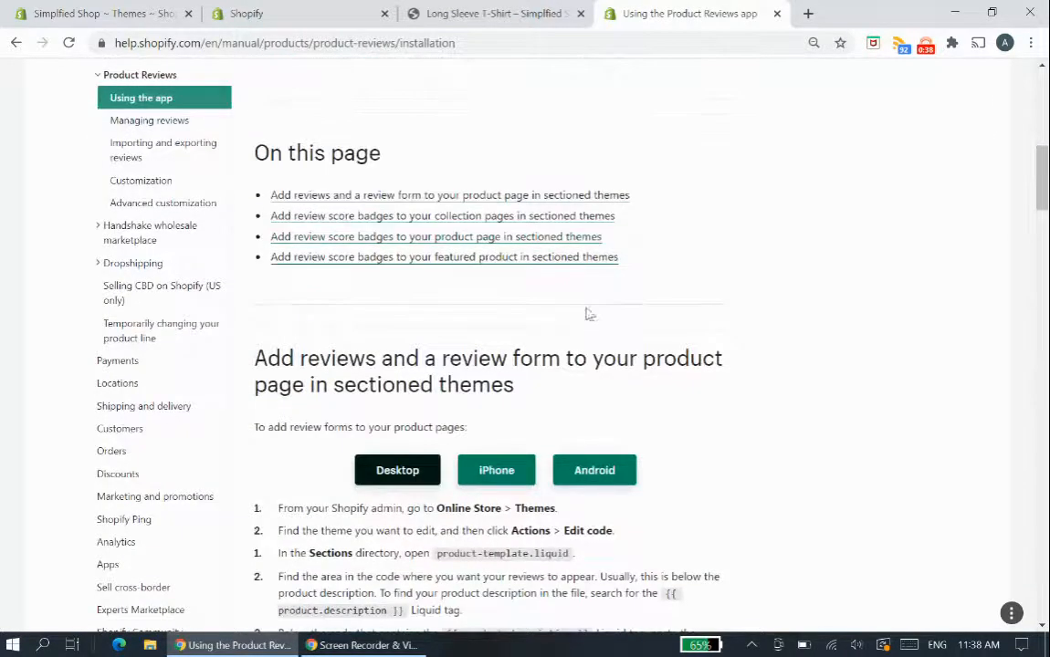
{"action": "left_click", "coordinate": [469, 13]}
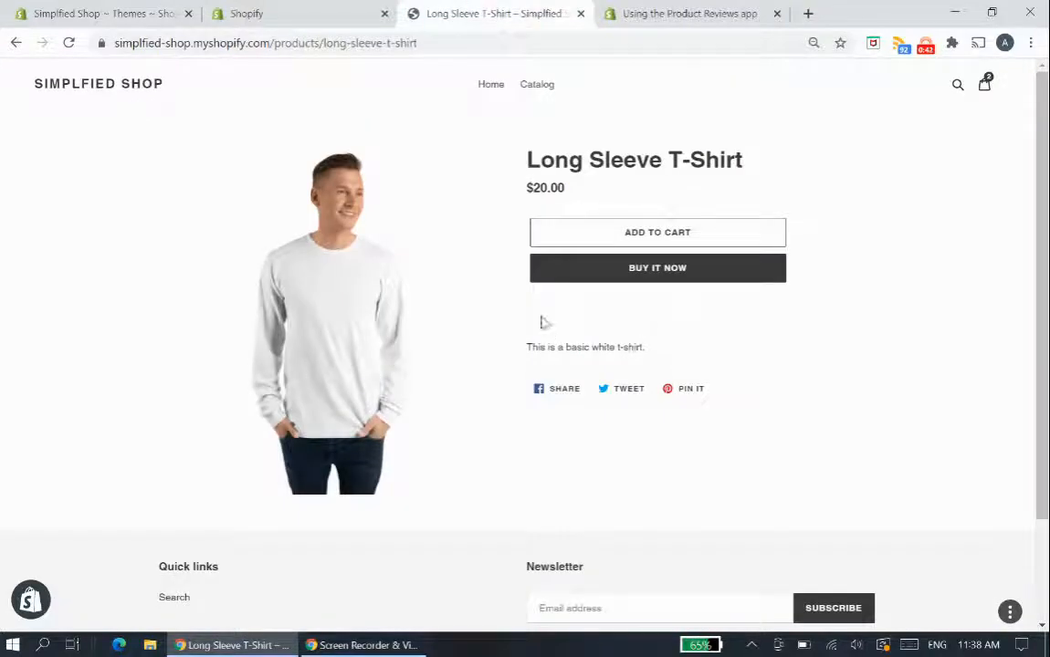
{"action": "left_click", "coordinate": [534, 366]}
{"action": "left_click", "coordinate": [558, 362]}
{"action": "left_click", "coordinate": [569, 362]}
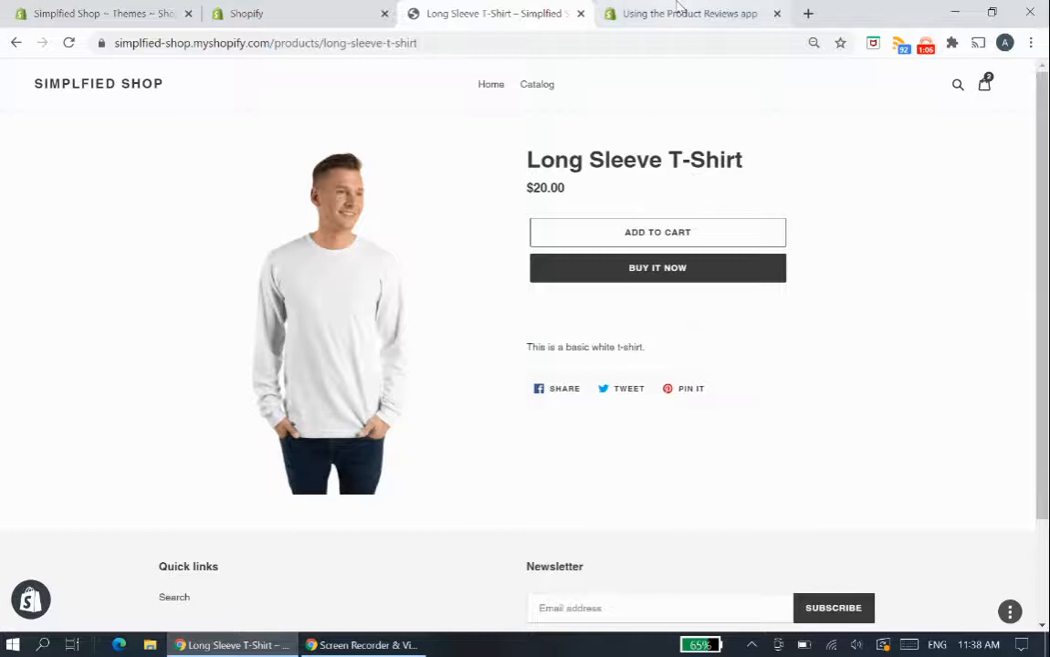
{"action": "left_click", "coordinate": [678, 8]}
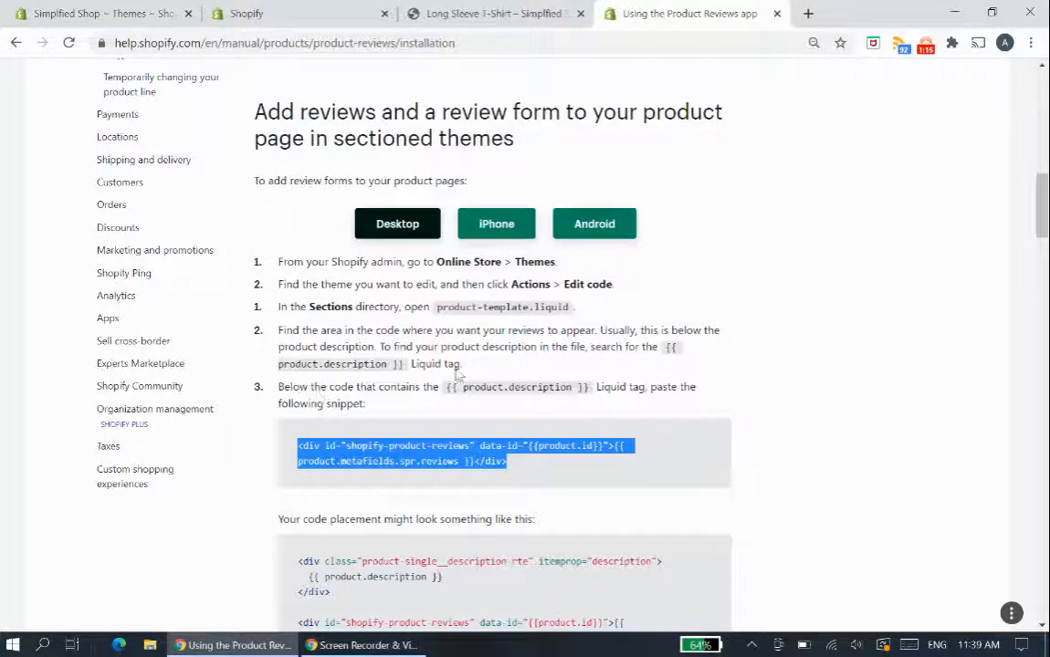
- Browse Shopify's free themes from the store's theme library, then close the list
{"action": "left_click", "coordinate": [103, 8]}
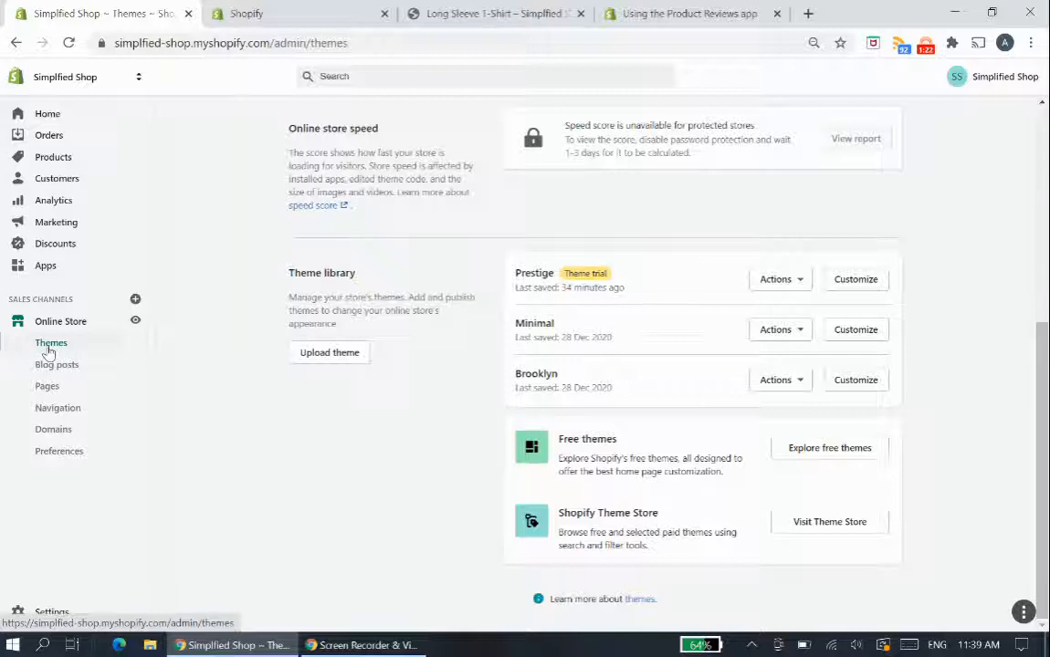
{"action": "left_click", "coordinate": [820, 459]}
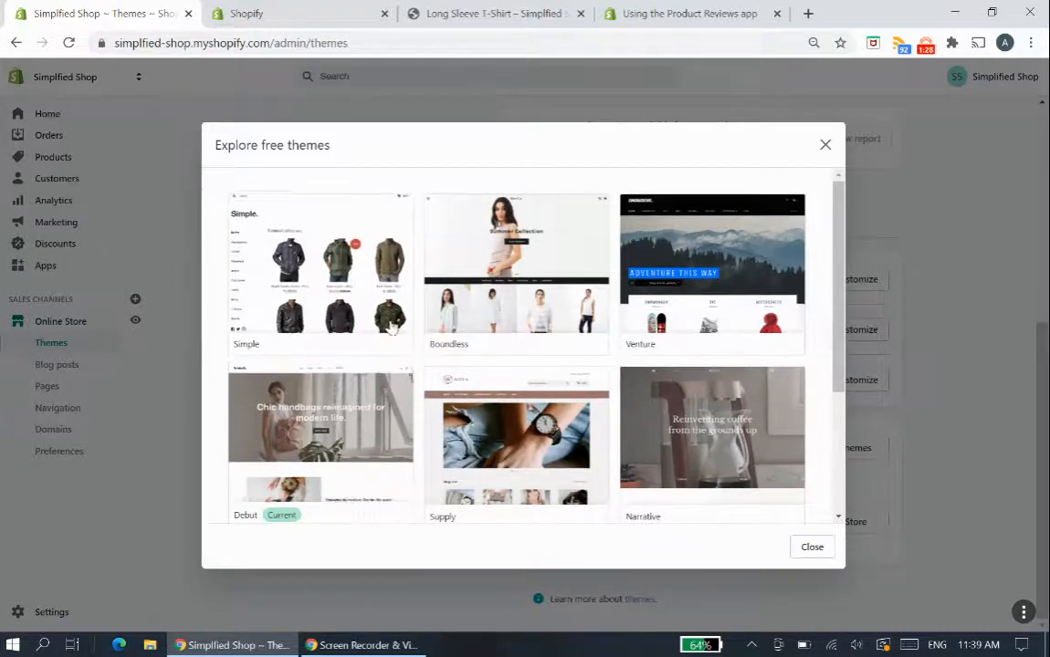
{"action": "scroll", "coordinate": [791, 301], "scroll_direction": "down", "scroll_amount": 2}
{"action": "scroll", "coordinate": [791, 324], "scroll_direction": "down", "scroll_amount": 1}
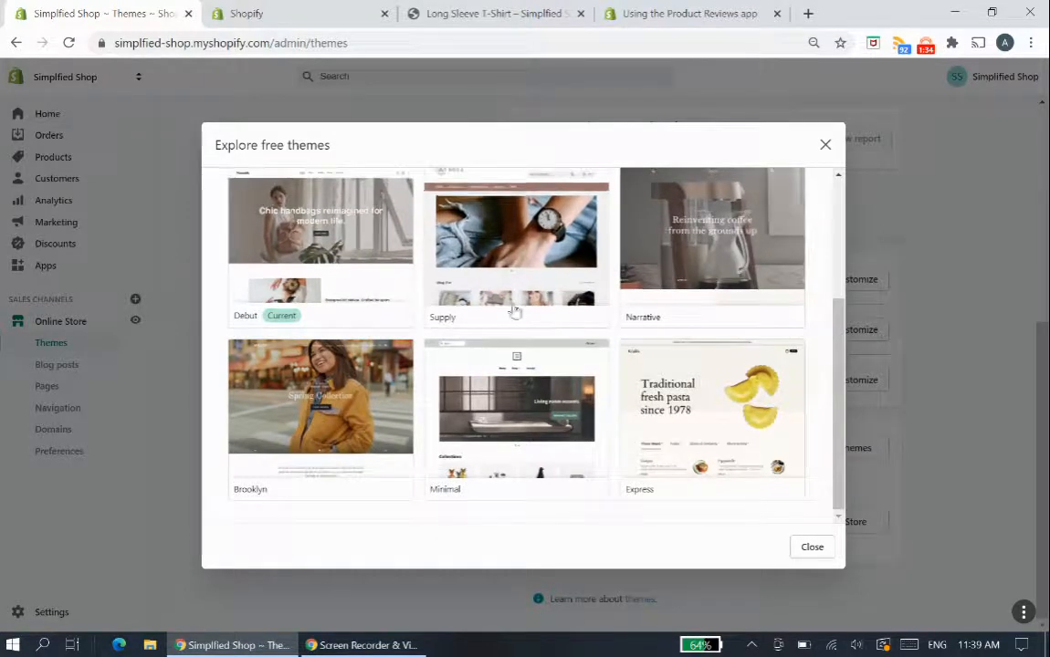
{"action": "left_click", "coordinate": [813, 548]}
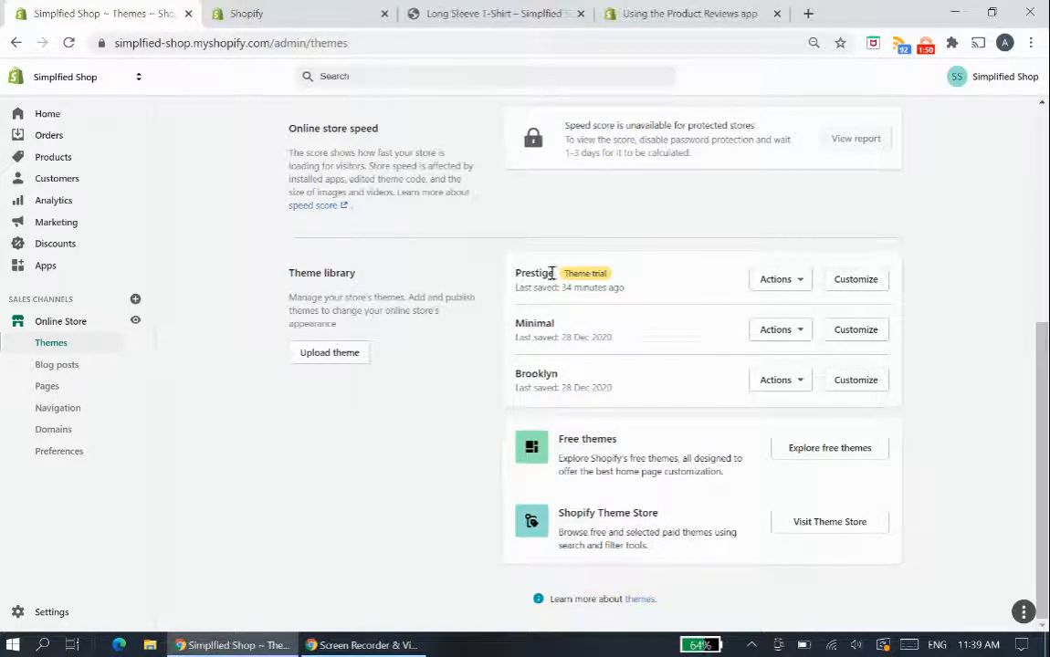
- Open the Prestige theme's editor in a new tab and show the Product page section settings of its product pages
{"action": "right_click", "coordinate": [859, 280]}
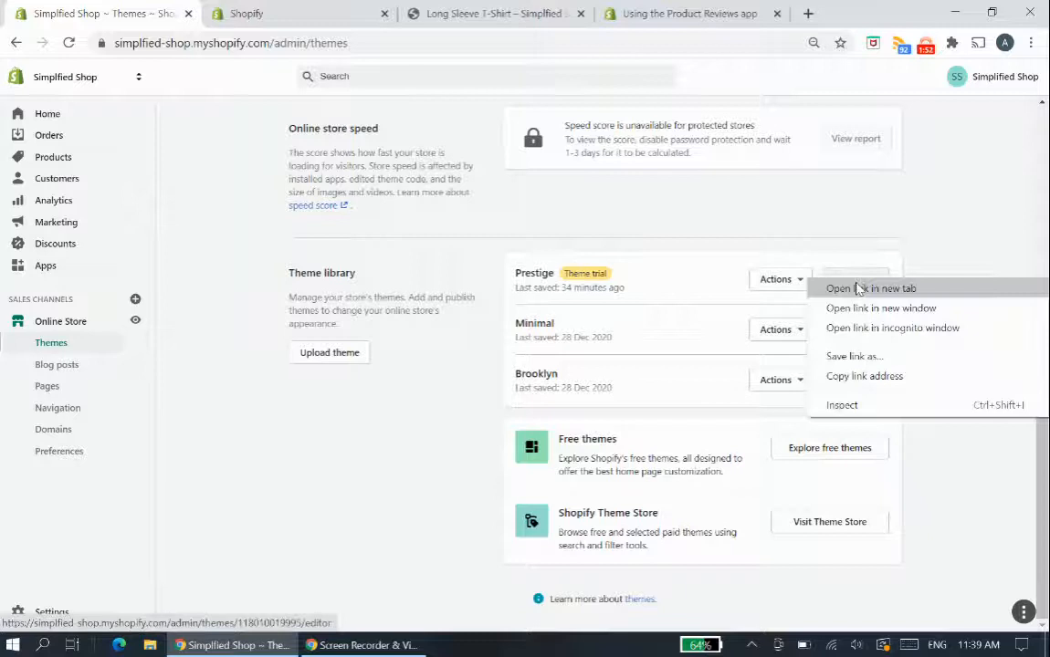
{"action": "left_click", "coordinate": [858, 289]}
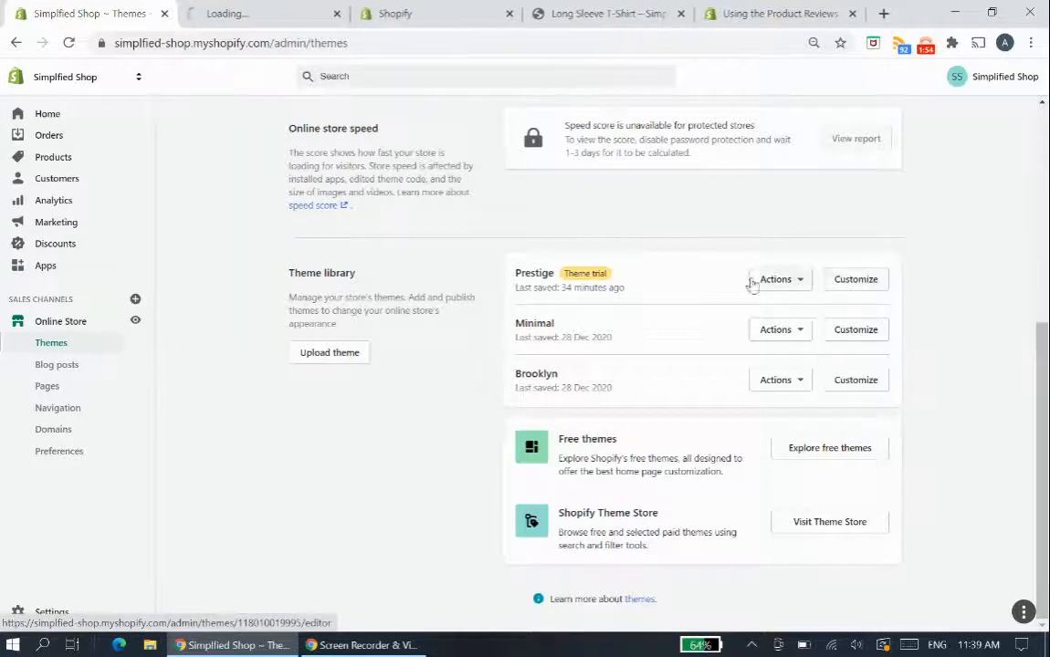
{"action": "left_click", "coordinate": [283, 11]}
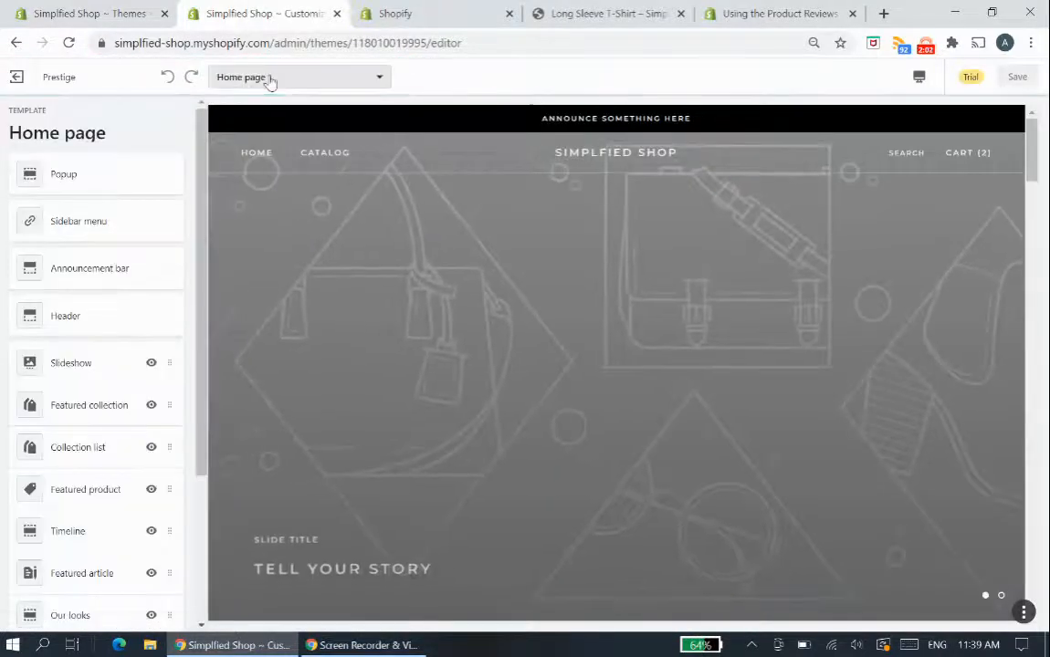
{"action": "left_click", "coordinate": [293, 78]}
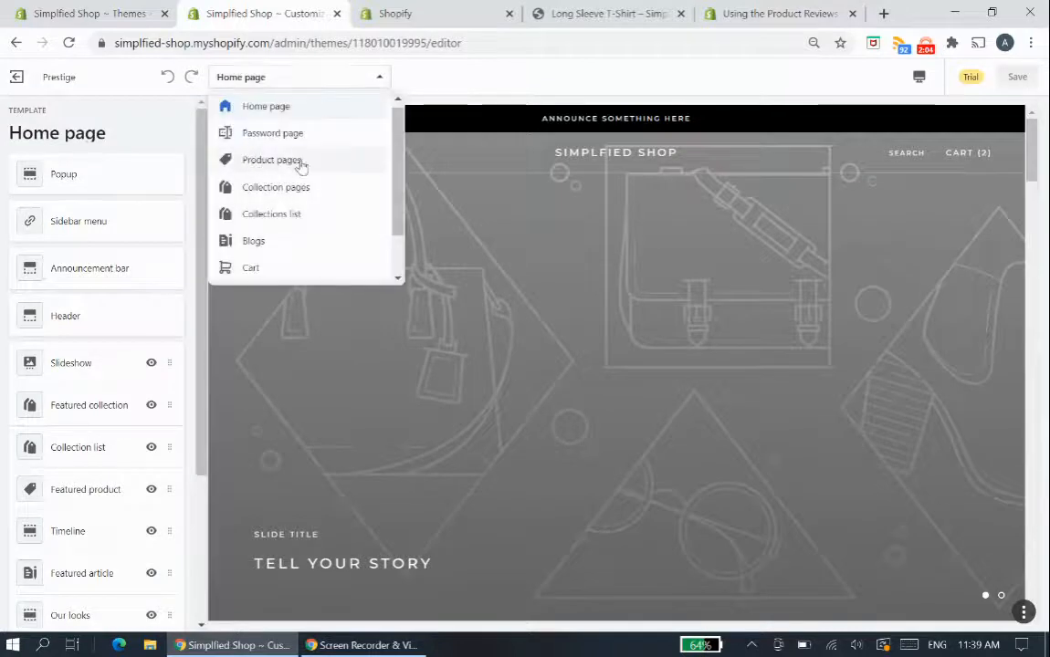
{"action": "left_click", "coordinate": [272, 161]}
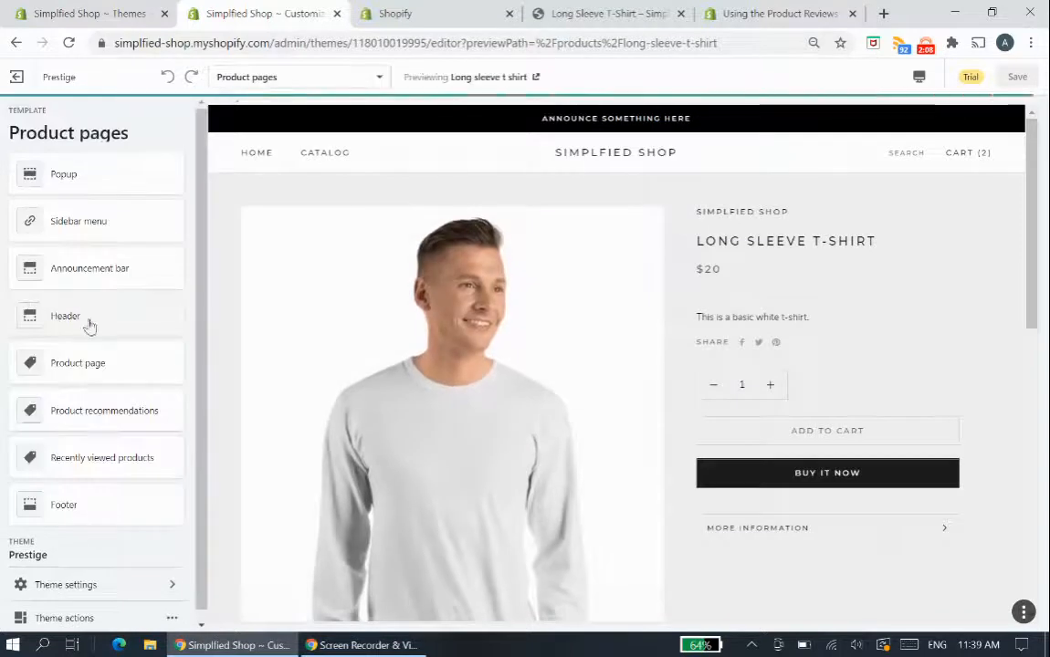
{"action": "left_click", "coordinate": [85, 370]}
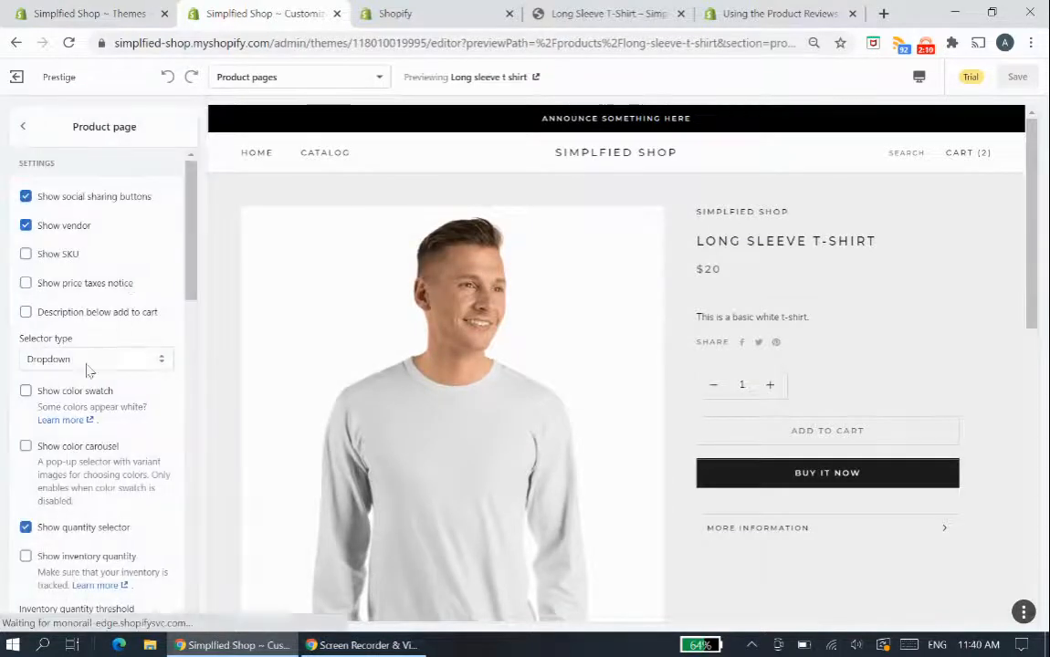
- Switch the Product page section's Reviews option off and back on to compare the preview, then close the Prestige editor
{"action": "scroll", "coordinate": [100, 365], "scroll_direction": "down", "scroll_amount": 5}
{"action": "scroll", "coordinate": [110, 420], "scroll_direction": "down", "scroll_amount": 8}
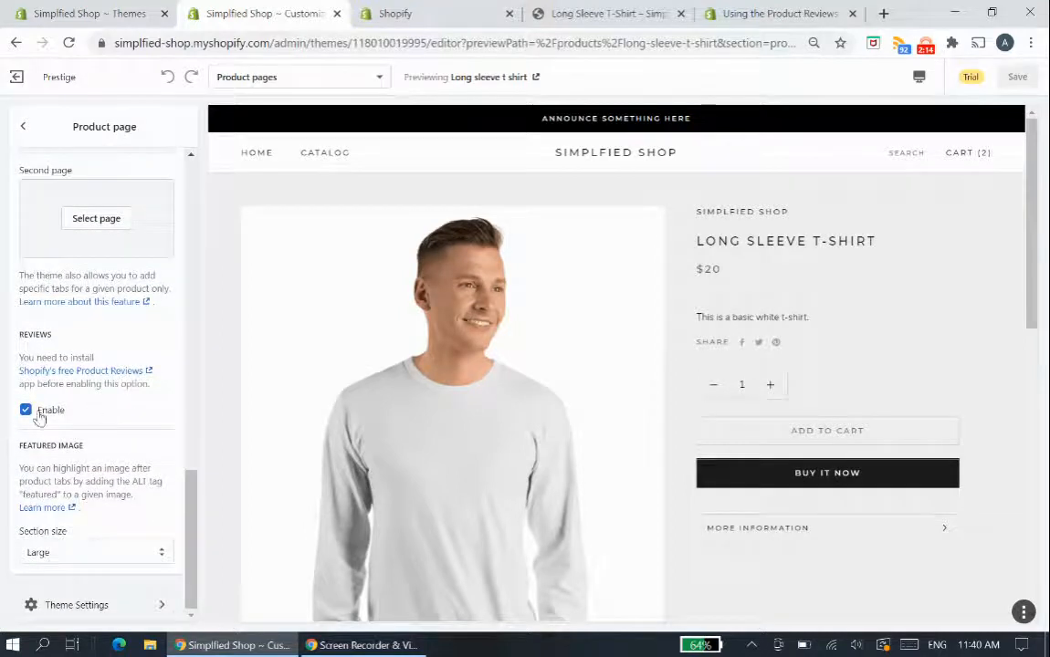
{"action": "scroll", "coordinate": [558, 418], "scroll_direction": "down", "scroll_amount": 1}
{"action": "scroll", "coordinate": [547, 420], "scroll_direction": "down", "scroll_amount": 1}
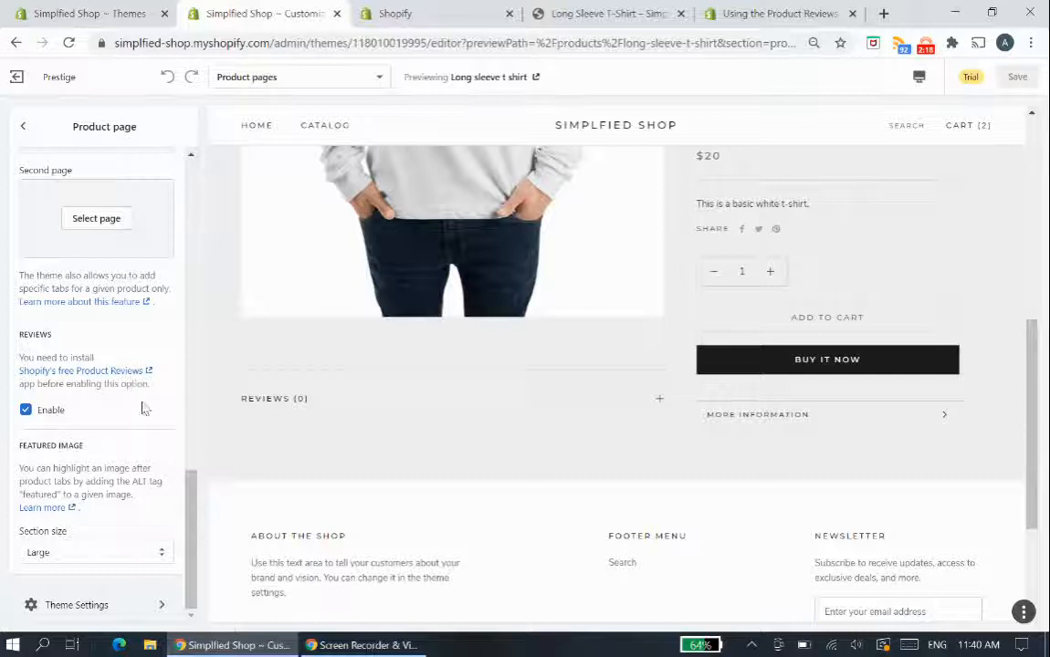
{"action": "left_click", "coordinate": [25, 411]}
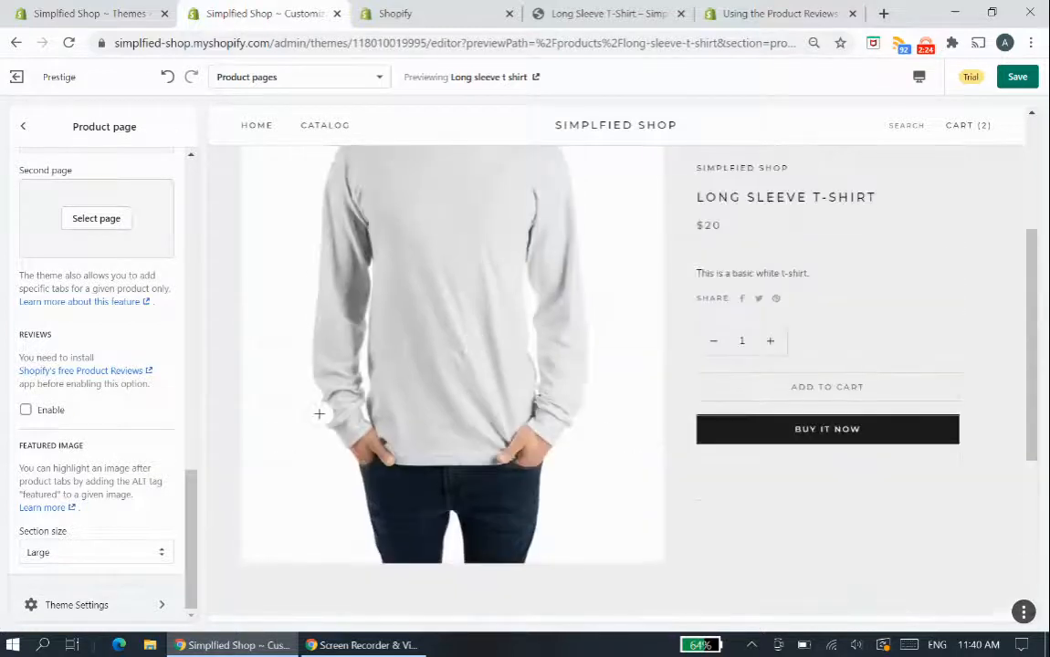
{"action": "left_click", "coordinate": [26, 411]}
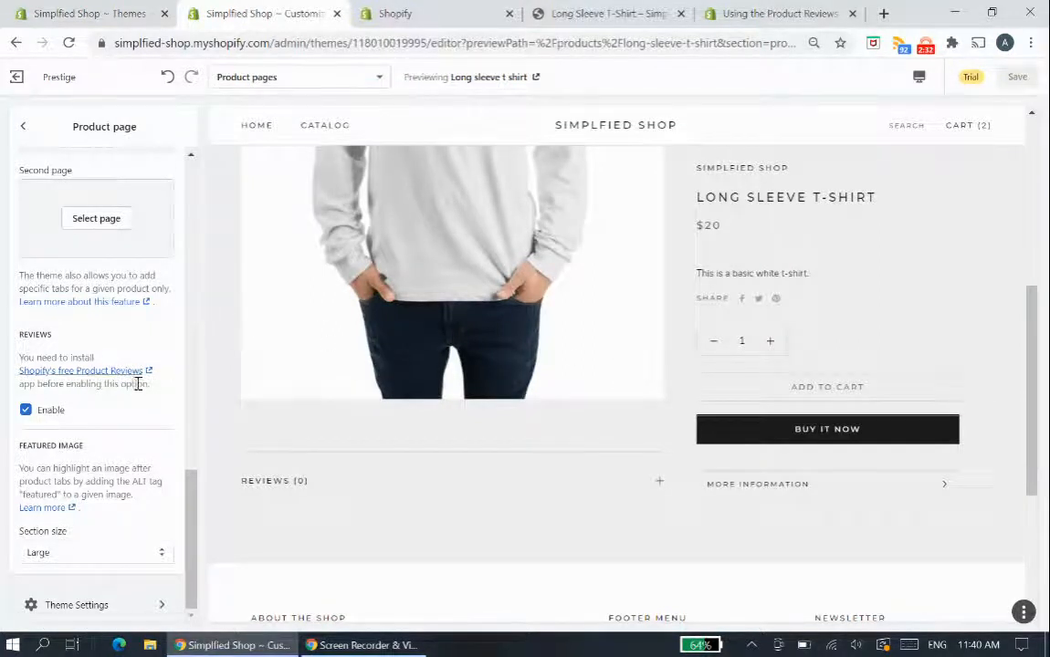
{"action": "left_click", "coordinate": [337, 14]}
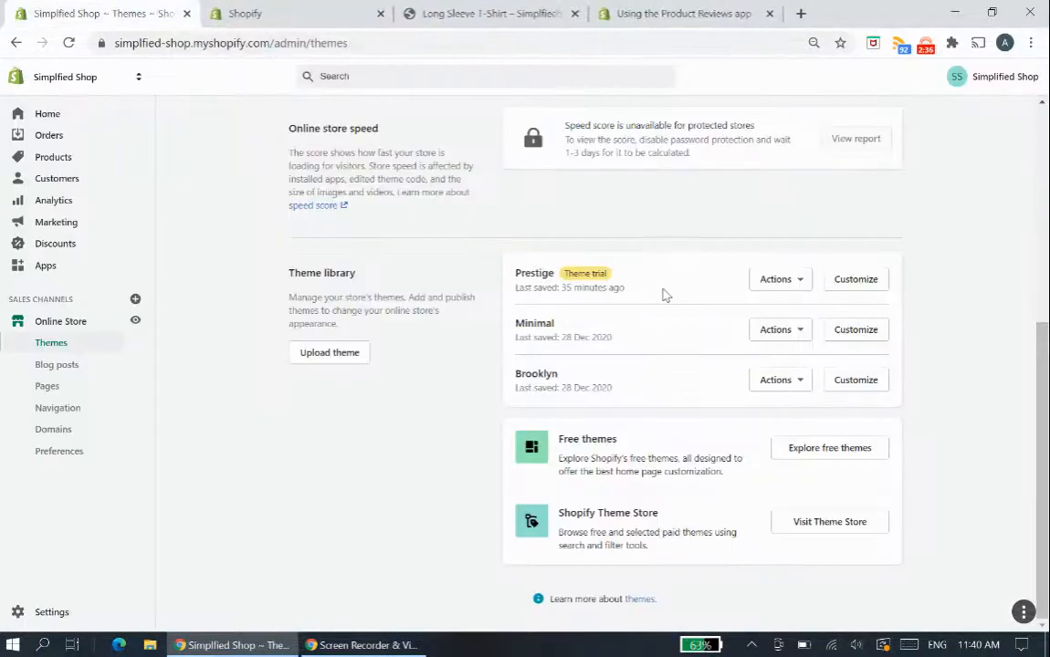
- Visit the Shopify App Store from the store's Apps page and search for "product review"
{"action": "scroll", "coordinate": [662, 294], "scroll_direction": "up", "scroll_amount": 4}
{"action": "scroll", "coordinate": [520, 223], "scroll_direction": "down", "scroll_amount": 1}
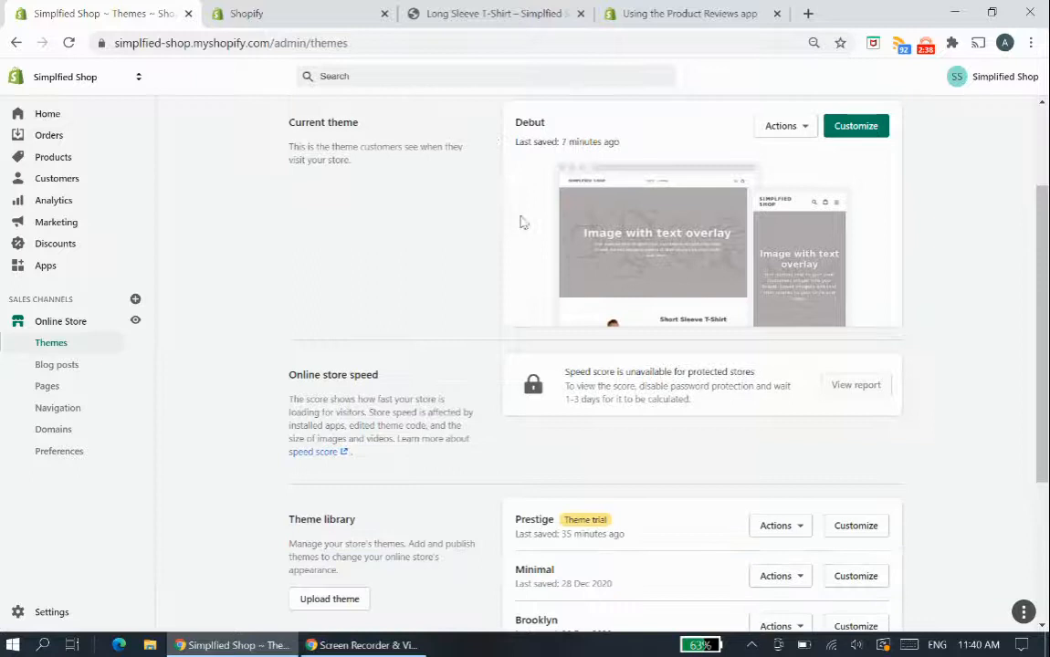
{"action": "left_click", "coordinate": [305, 9]}
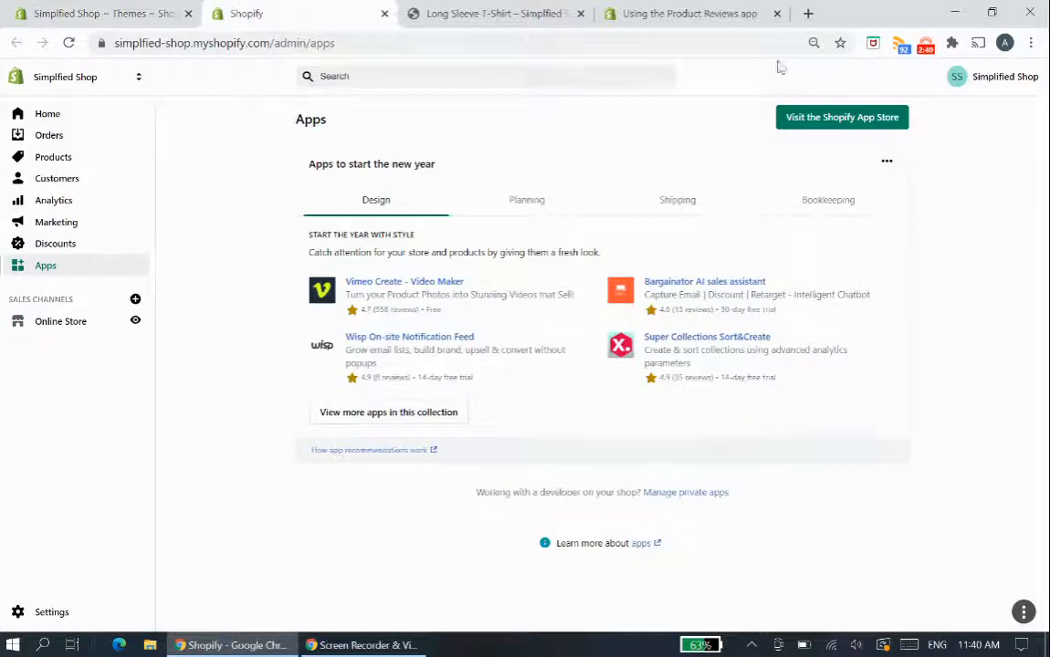
{"action": "left_click", "coordinate": [803, 118]}
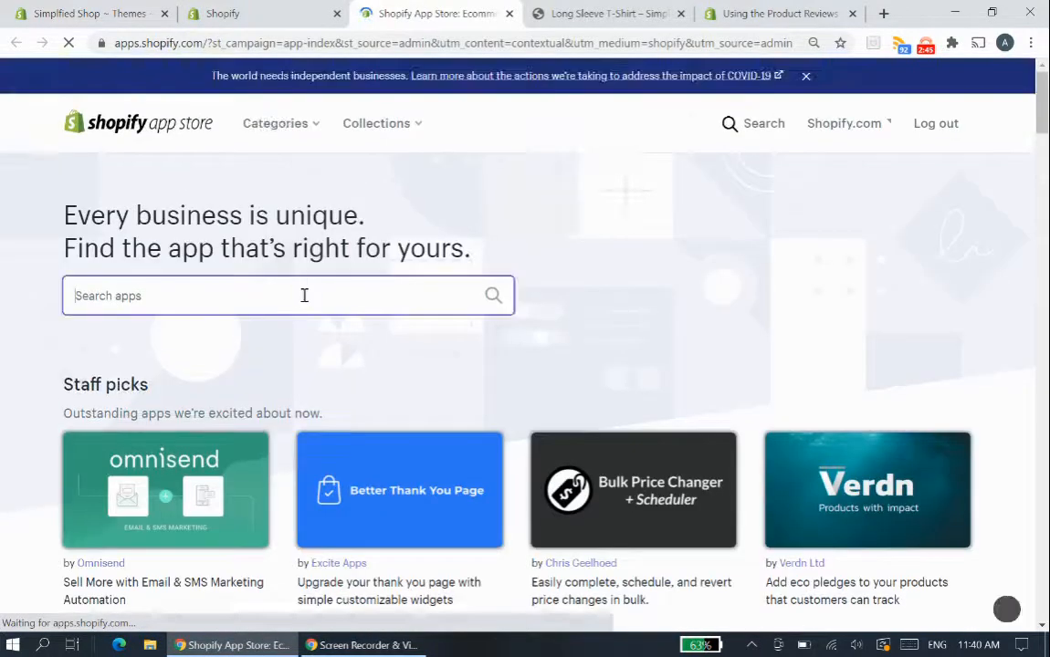
{"action": "left_click", "coordinate": [302, 294]}
{"action": "type", "text": "produ"}
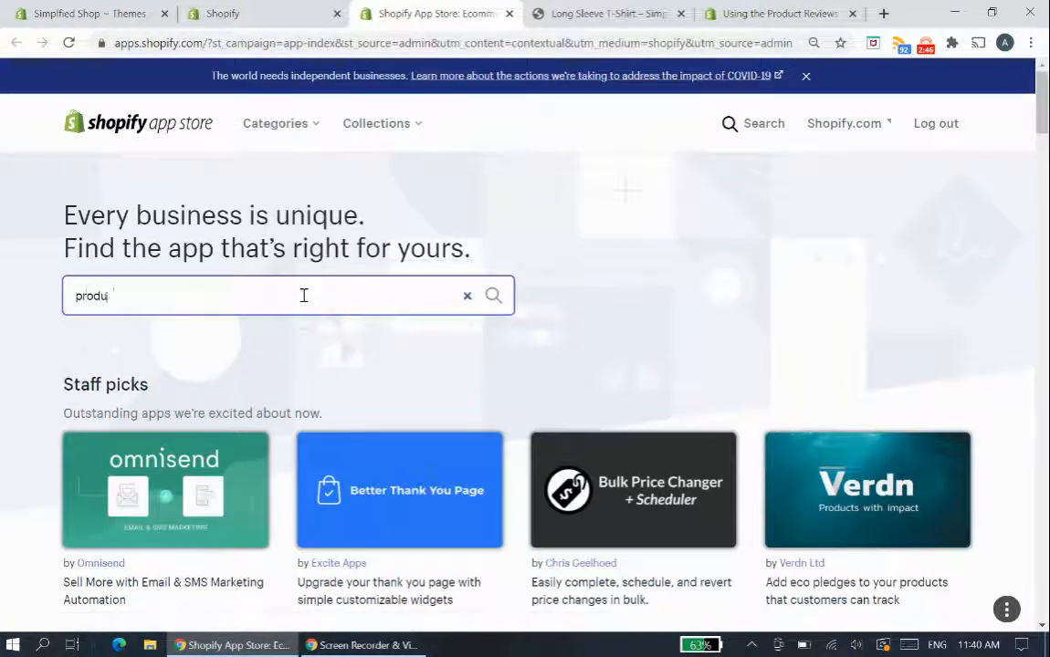
{"action": "type", "text": "ct review"}
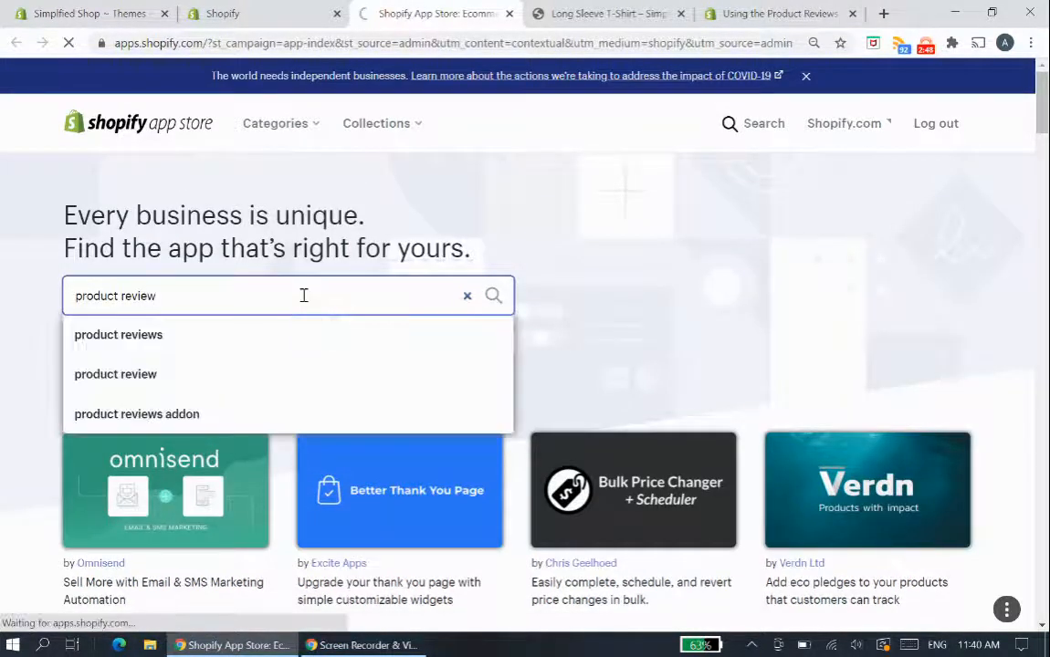
{"action": "key", "text": "Return"}
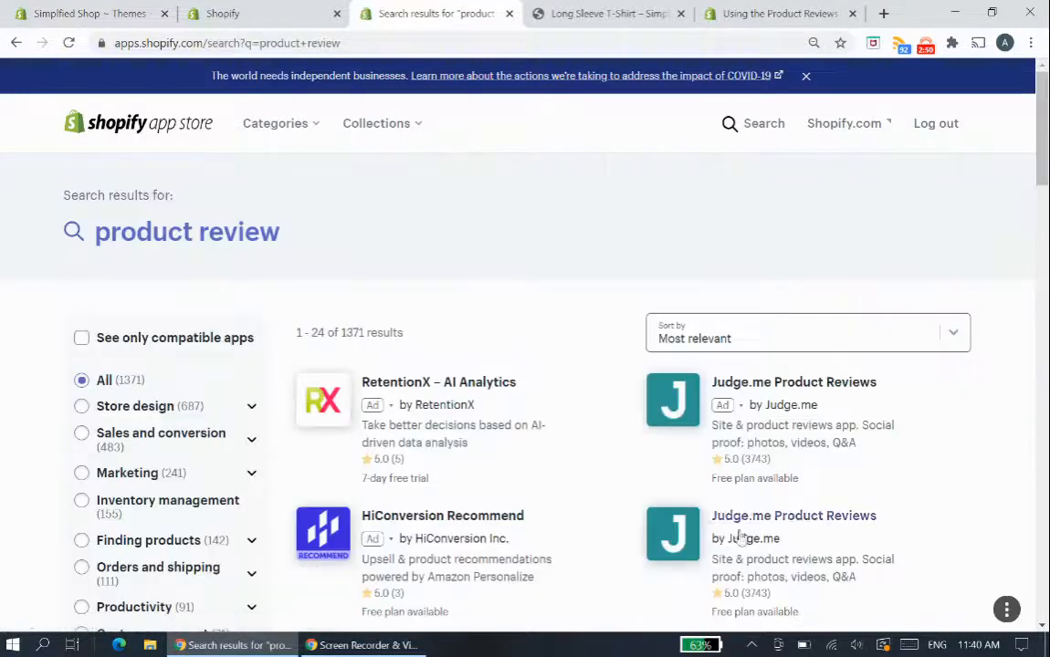
- Find the free Product Reviews app by Shopify in the results and install it on the store
{"action": "scroll", "coordinate": [712, 432], "scroll_direction": "down", "scroll_amount": 5}
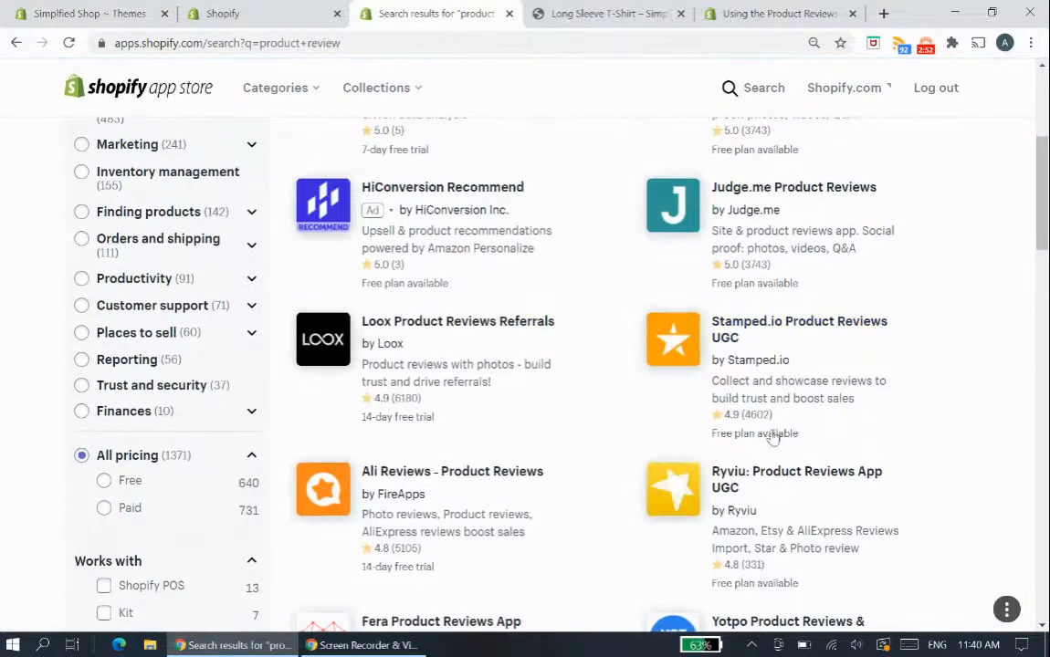
{"action": "scroll", "coordinate": [352, 395], "scroll_direction": "down", "scroll_amount": 5}
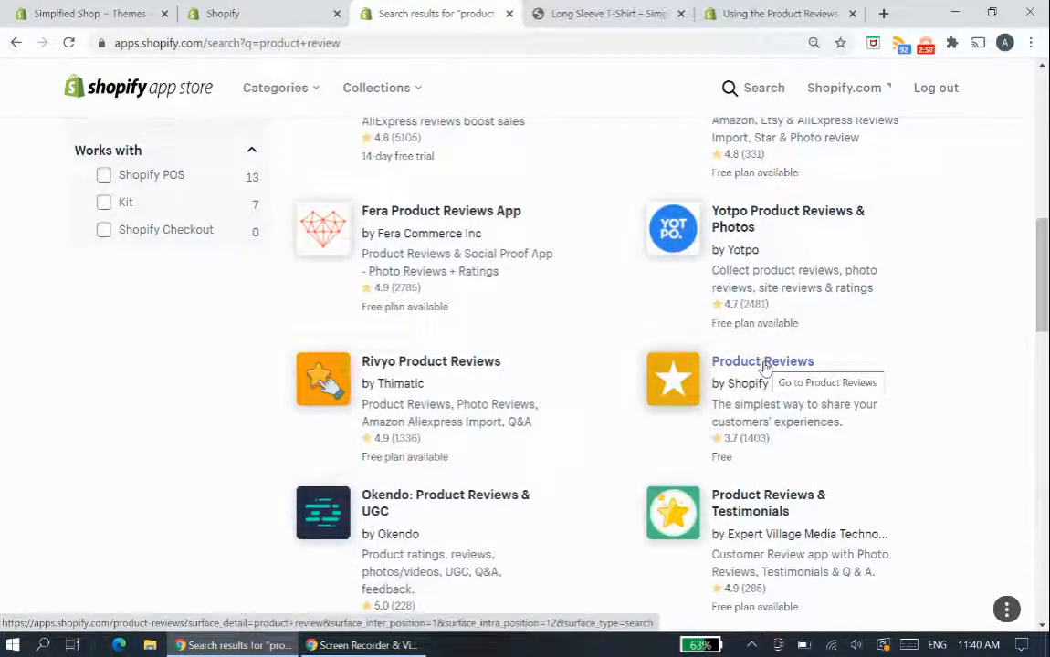
{"action": "left_click", "coordinate": [763, 362]}
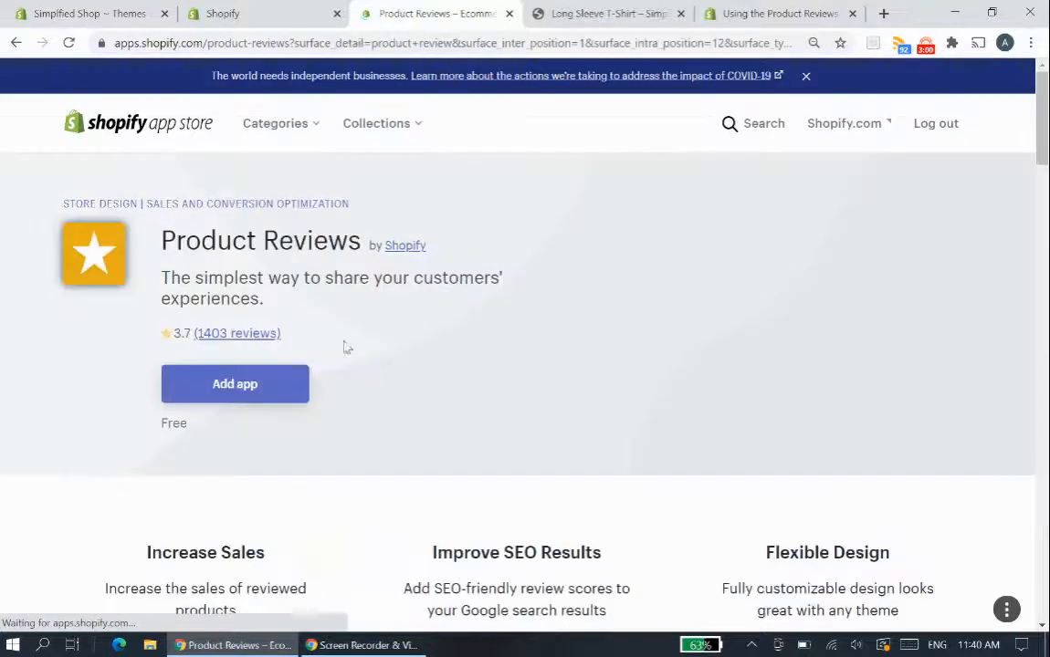
{"action": "left_click", "coordinate": [278, 387]}
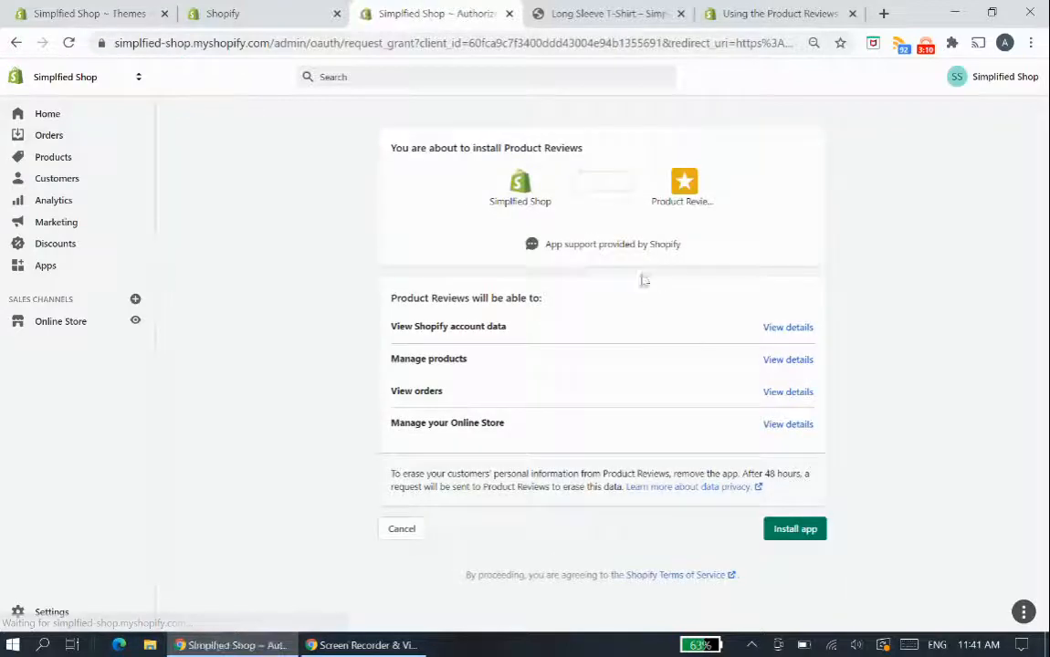
{"action": "left_click", "coordinate": [803, 530]}
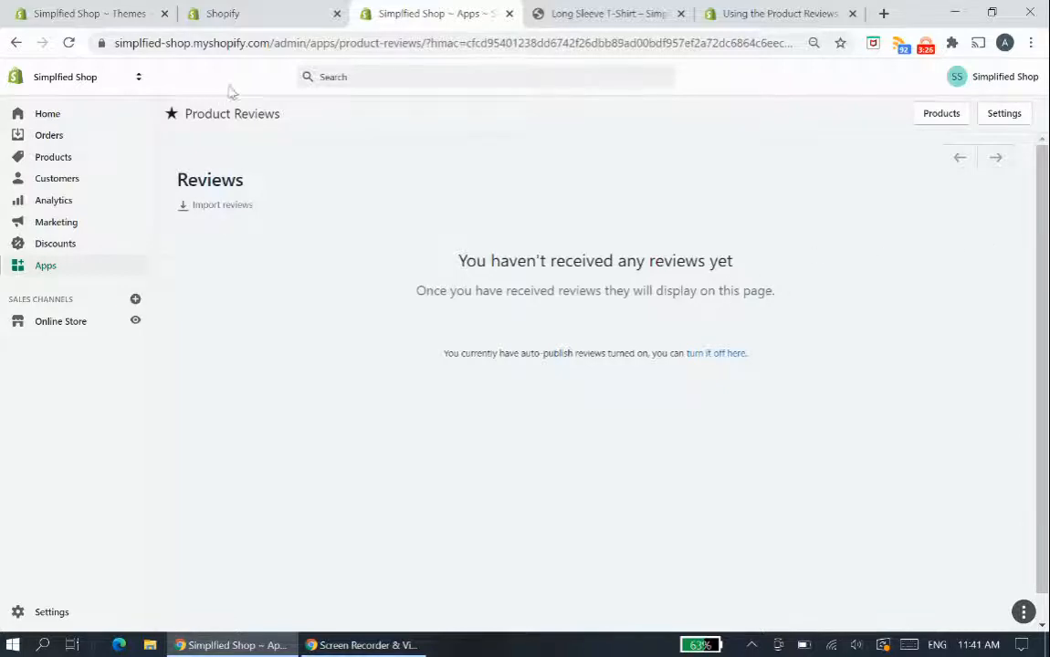
- Select the complete shopify-product-reviews div snippet in the help guide's instructions for sectioned themes
{"action": "left_click", "coordinate": [758, 8]}
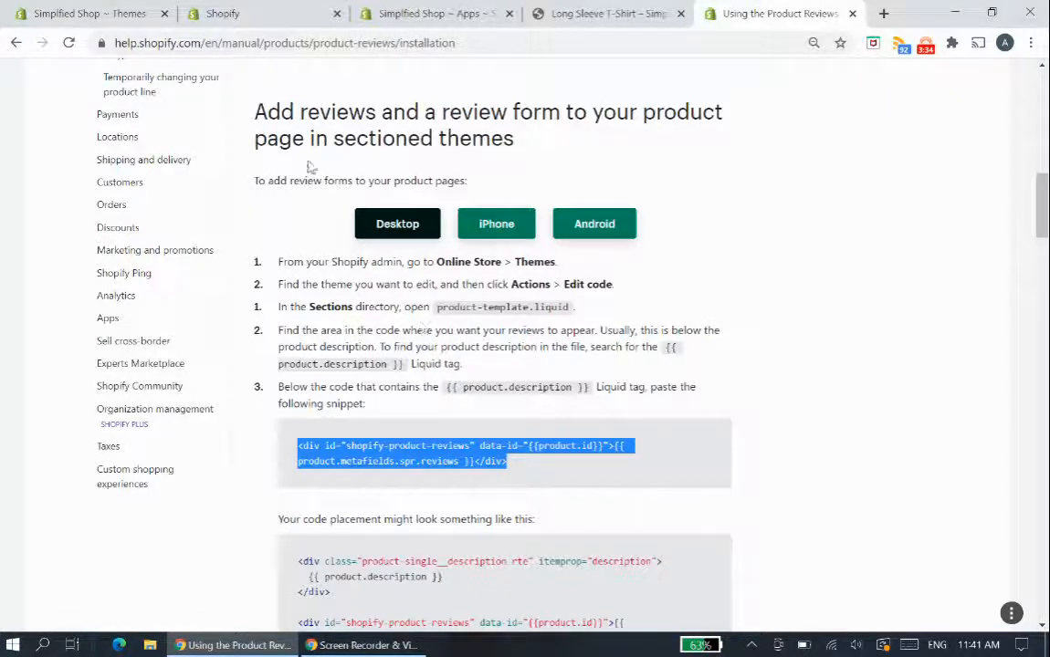
{"action": "left_click", "coordinate": [498, 459]}
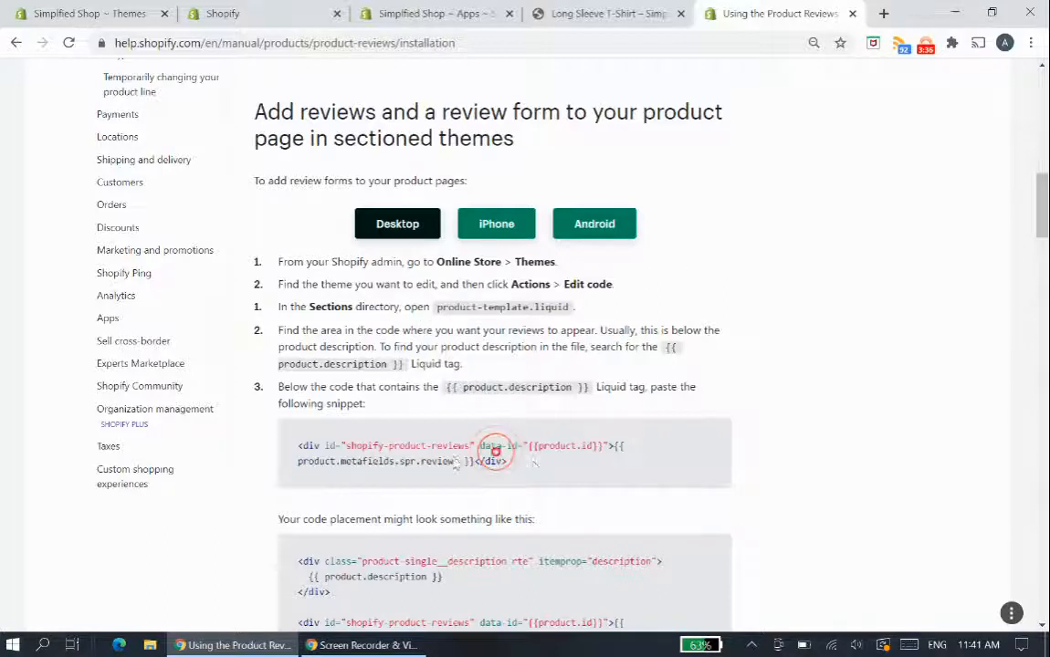
{"action": "left_click_drag", "start_coordinate": [534, 462], "coordinate": [282, 446]}
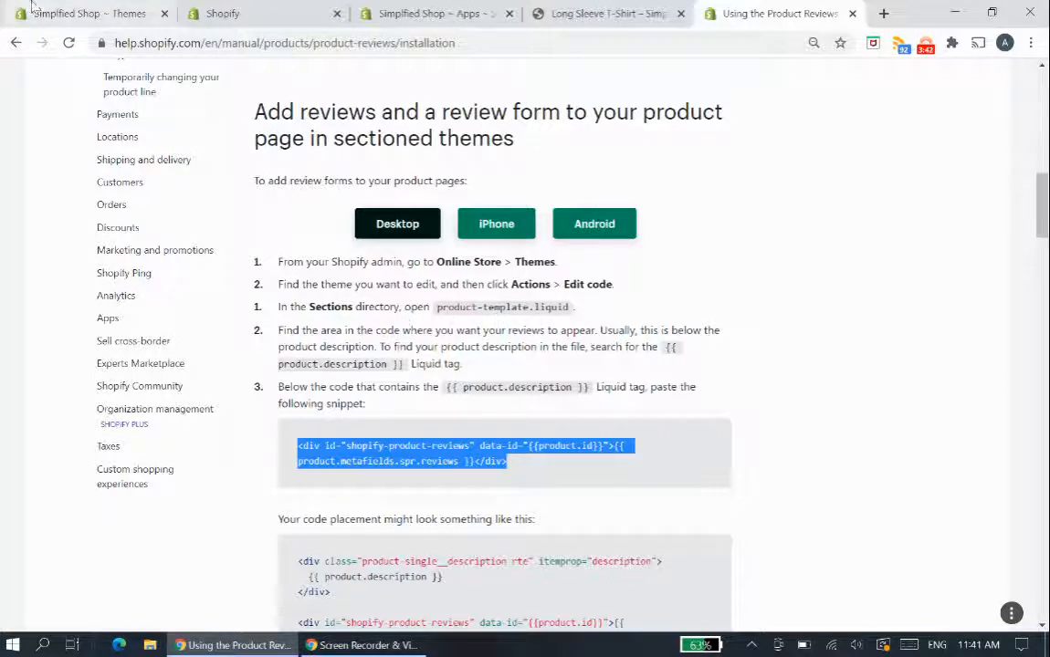
- Check the current Long Sleeve T-Shirt product page, then duplicate the Debut theme on the Themes page
{"action": "left_click", "coordinate": [594, 13]}
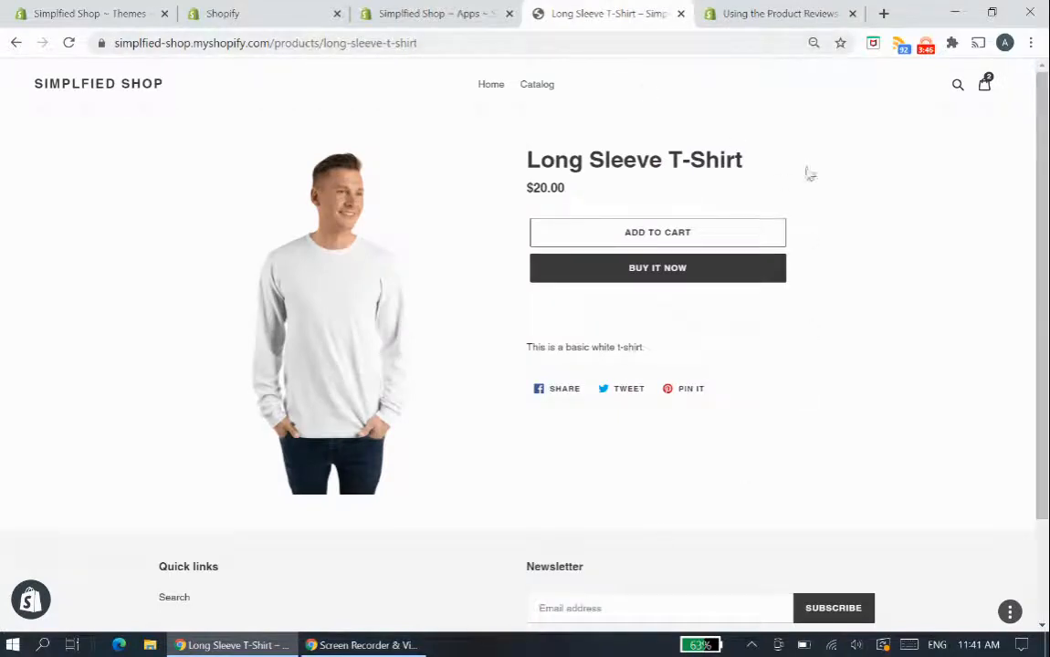
{"action": "left_click", "coordinate": [77, 7]}
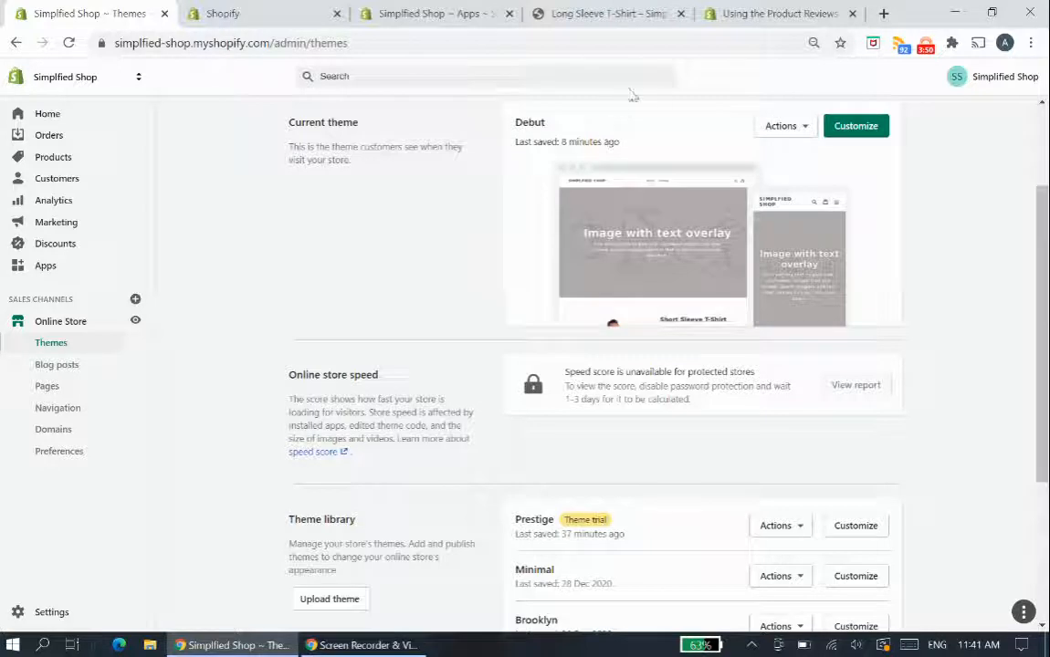
{"action": "left_click", "coordinate": [793, 128]}
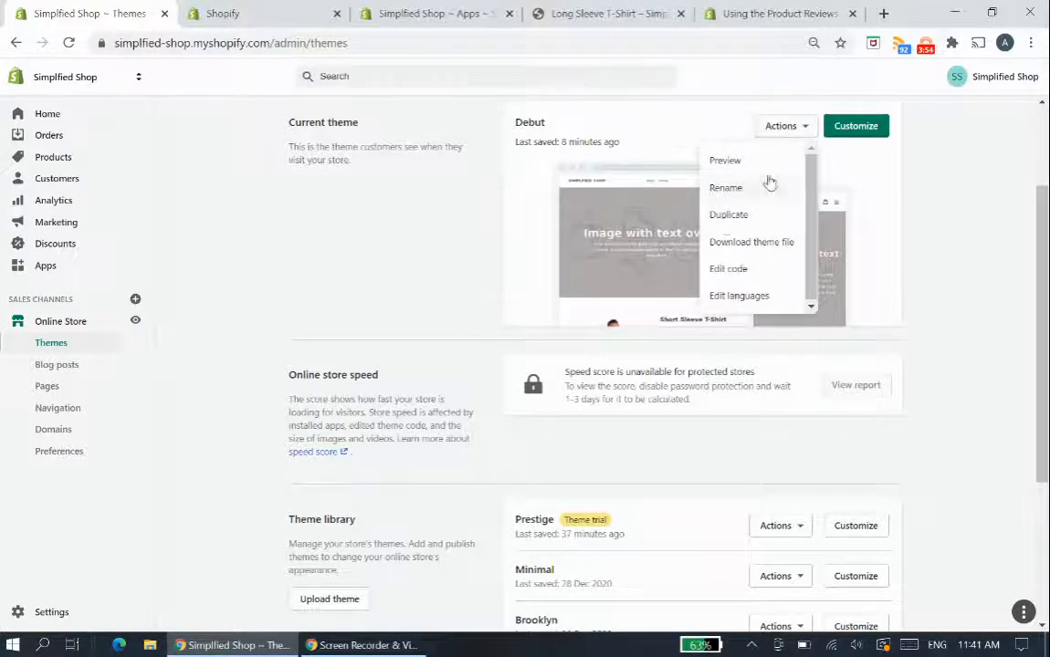
{"action": "left_click", "coordinate": [725, 216]}
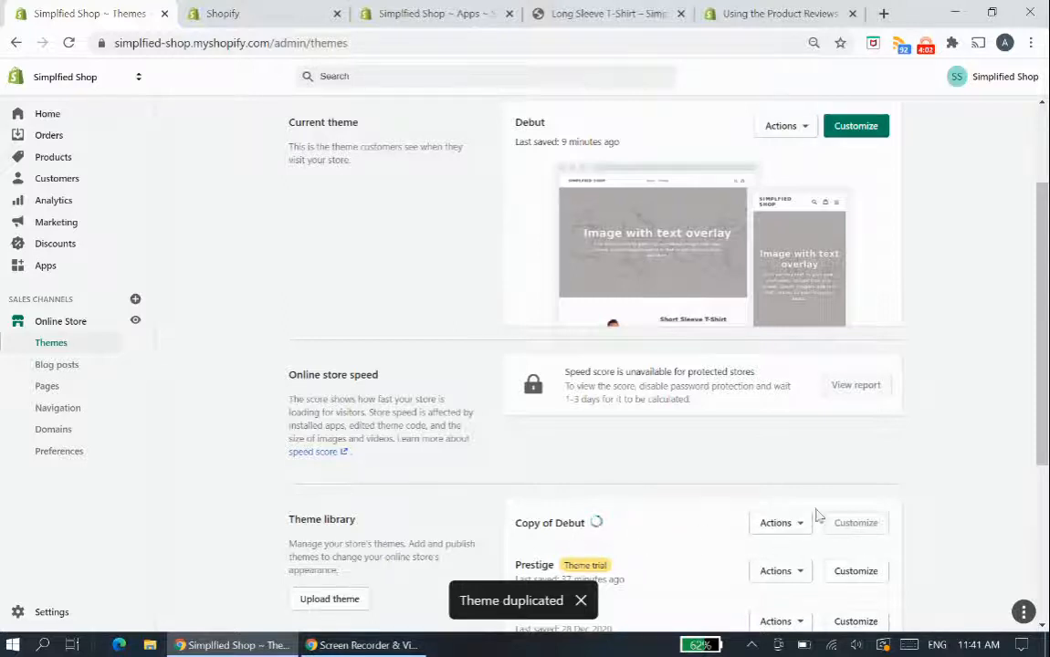
- Open the code editor for the current Debut theme and close the product-template.liquid file already open in it
{"action": "left_click", "coordinate": [804, 128]}
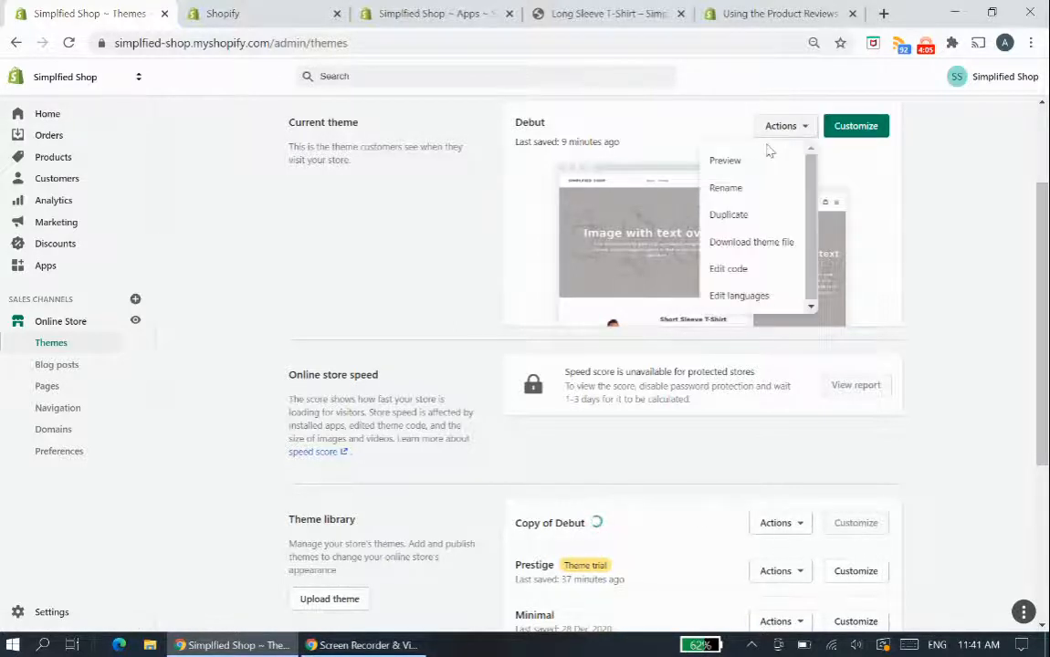
{"action": "left_click", "coordinate": [736, 270]}
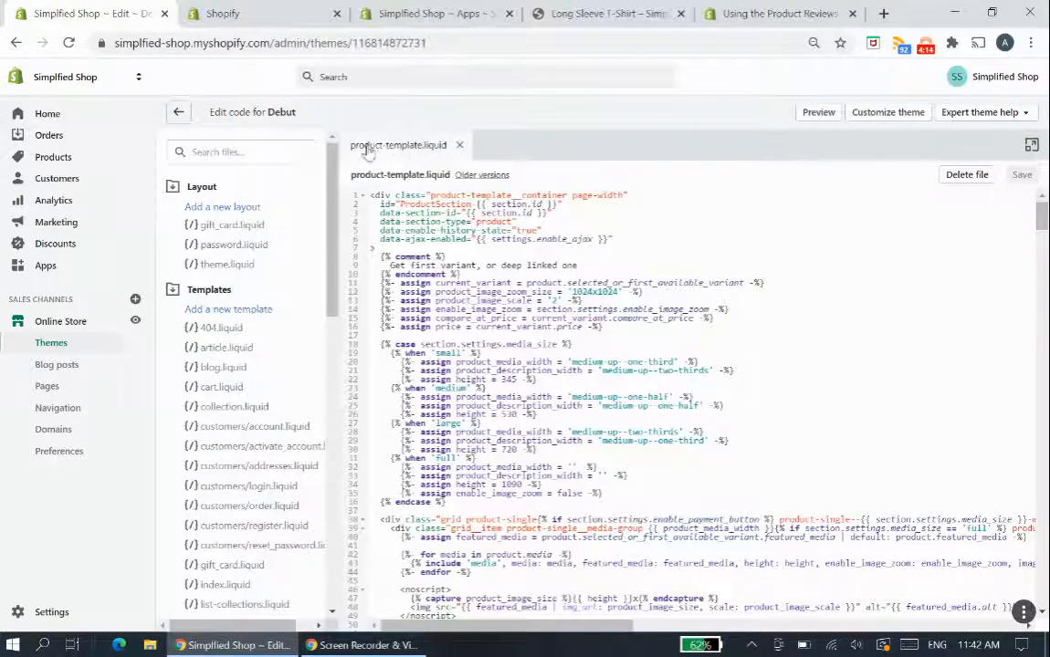
{"action": "left_click", "coordinate": [459, 144]}
- Filter the theme files by "product" and open product-template.liquid from the Sections directory
{"action": "left_click", "coordinate": [231, 149]}
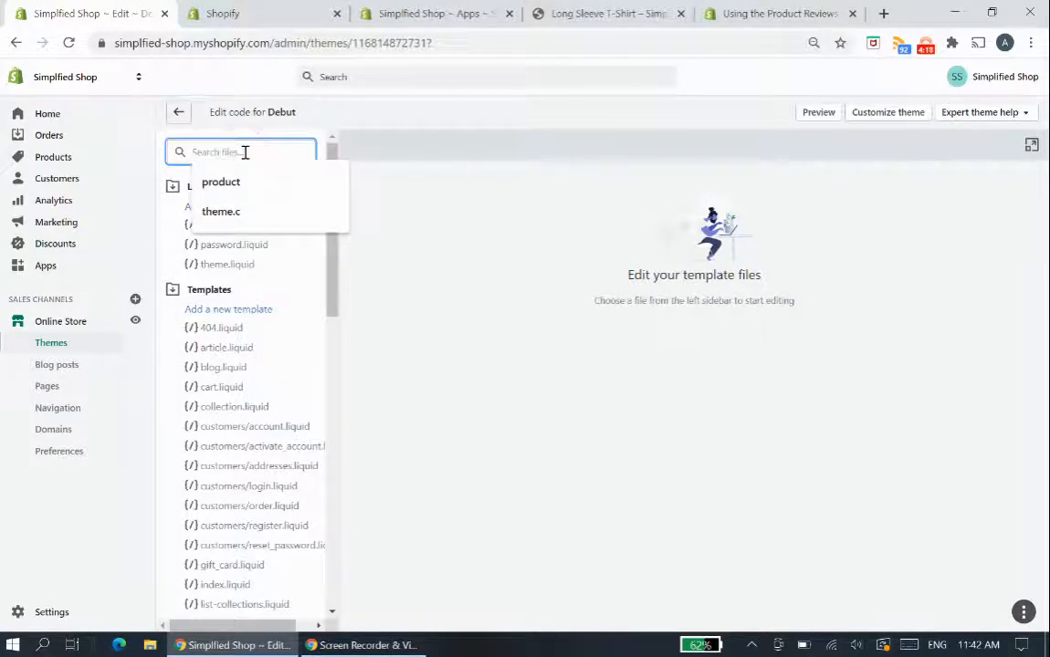
{"action": "type", "text": "product"}
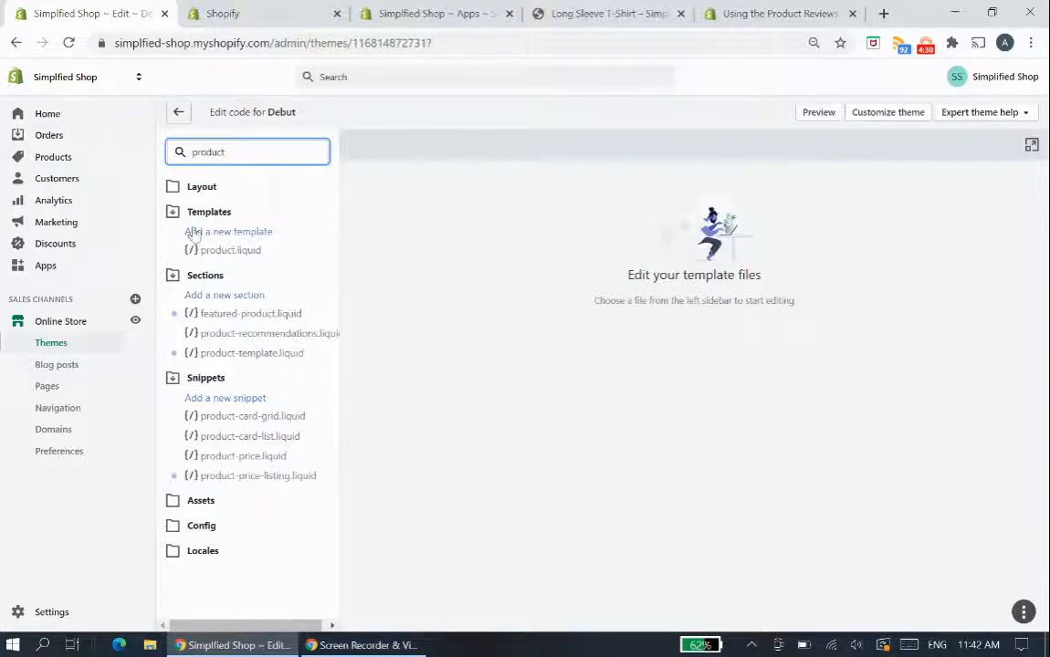
{"action": "left_click", "coordinate": [244, 358]}
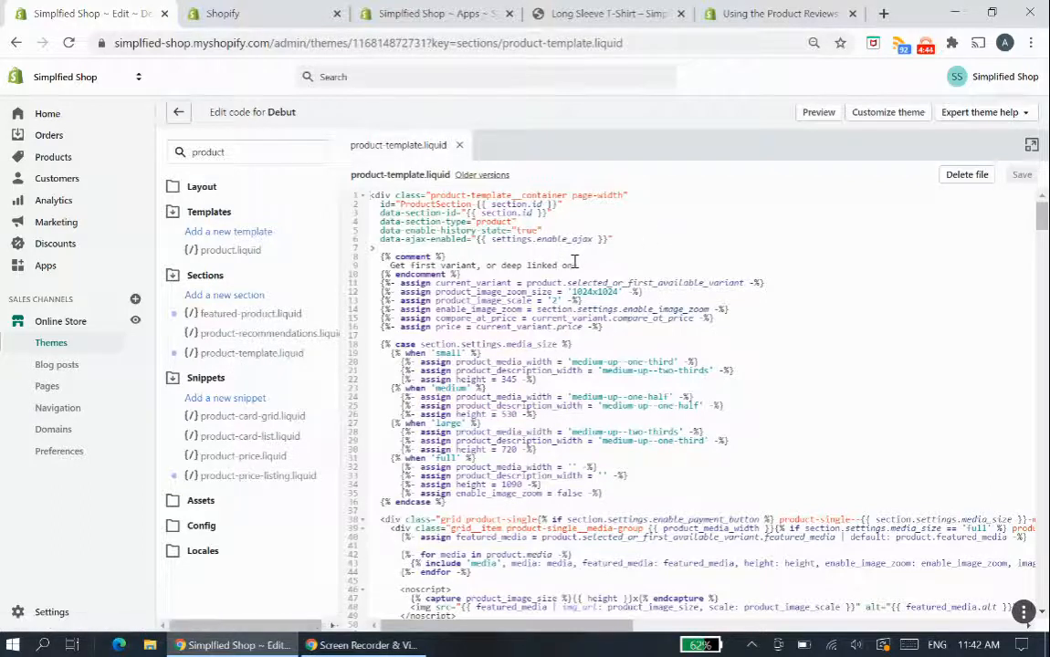
- Recheck the help guide's instructions, then locate product.description in product-template.liquid with a code search and close the search
{"action": "left_click", "coordinate": [808, 14]}
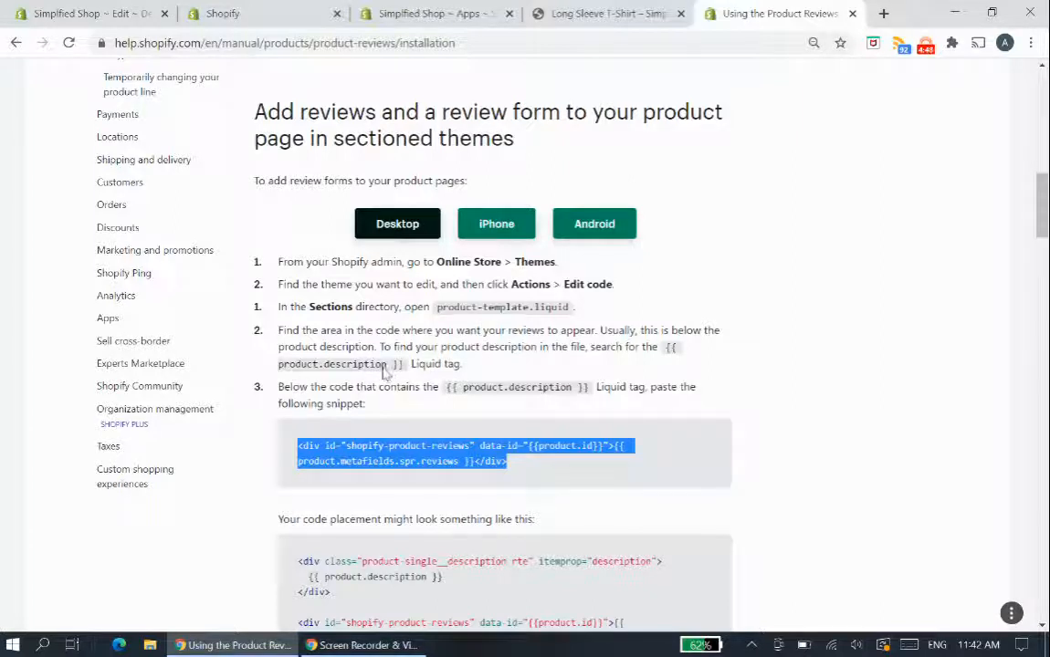
{"action": "left_click", "coordinate": [252, 11]}
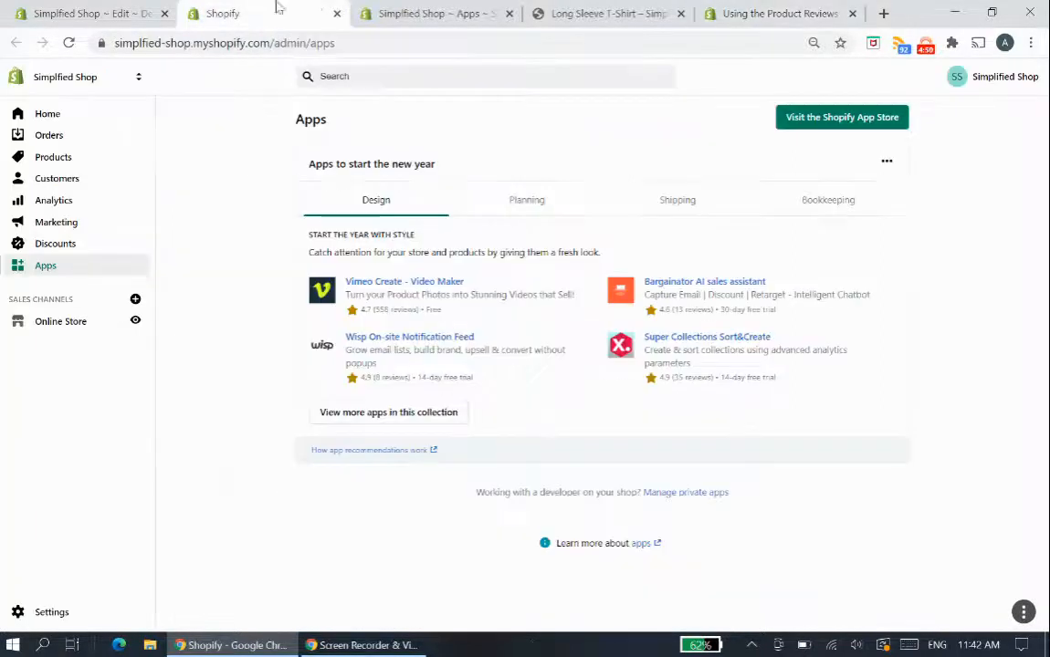
{"action": "left_click", "coordinate": [437, 13]}
{"action": "left_click", "coordinate": [92, 13]}
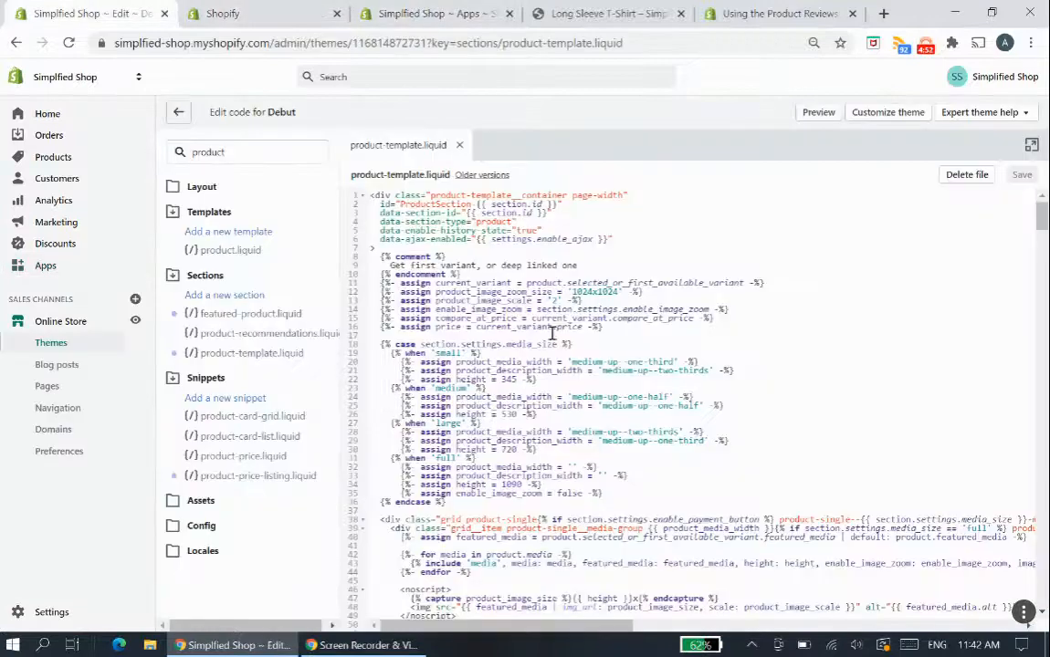
{"action": "left_click", "coordinate": [596, 391]}
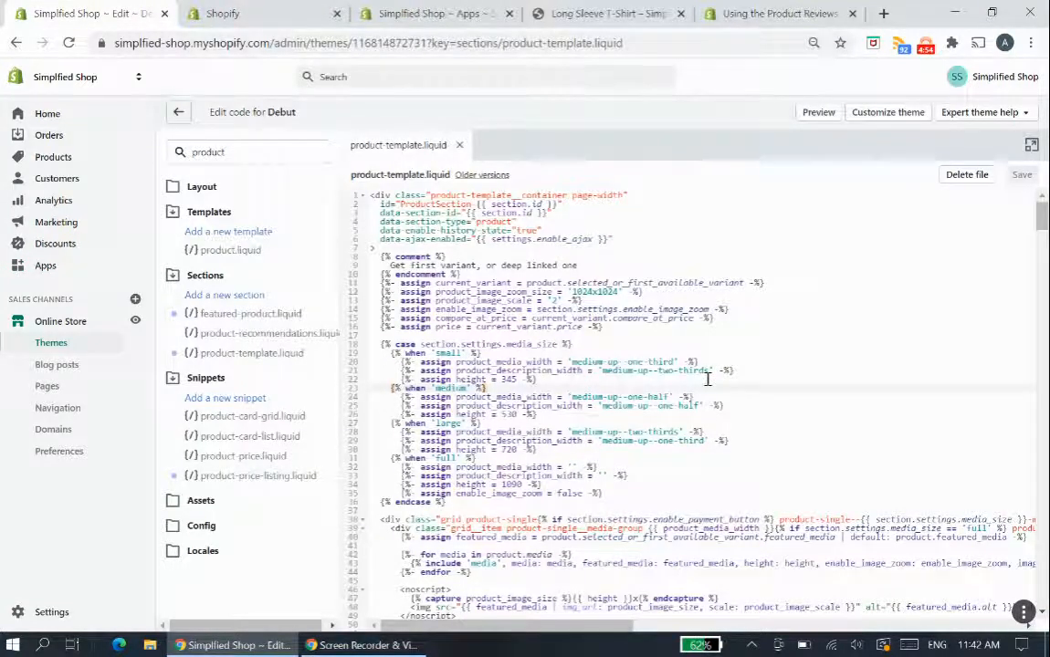
{"action": "key", "text": "ctrl+f"}
{"action": "type", "text": "d"}
{"action": "type", "text": "roduct.desc"}
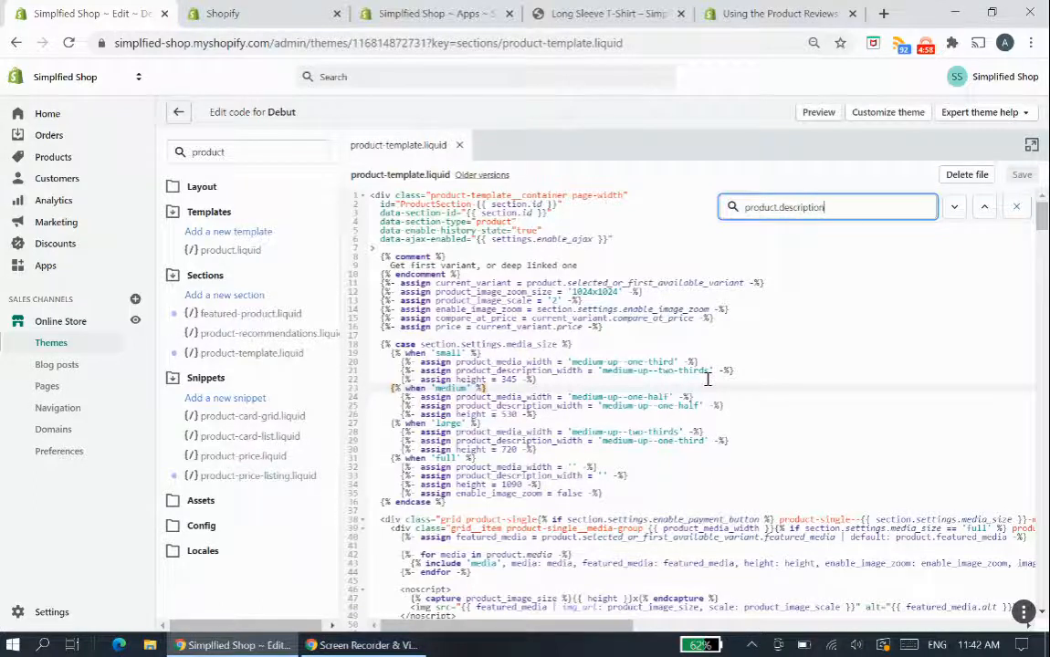
{"action": "key", "text": "Return"}
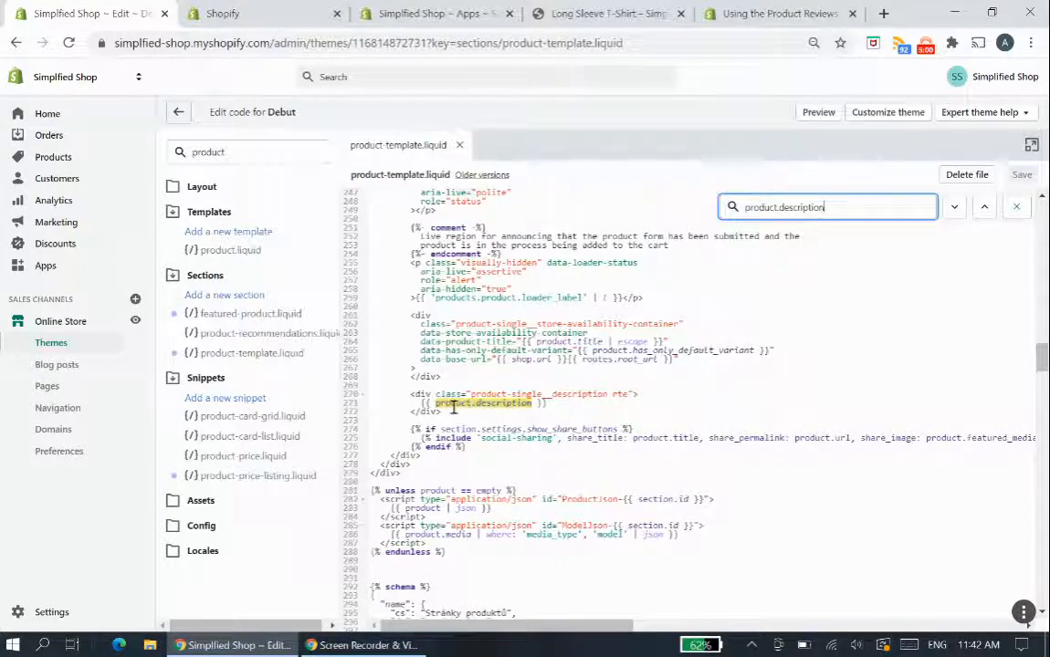
{"action": "left_click", "coordinate": [402, 403]}
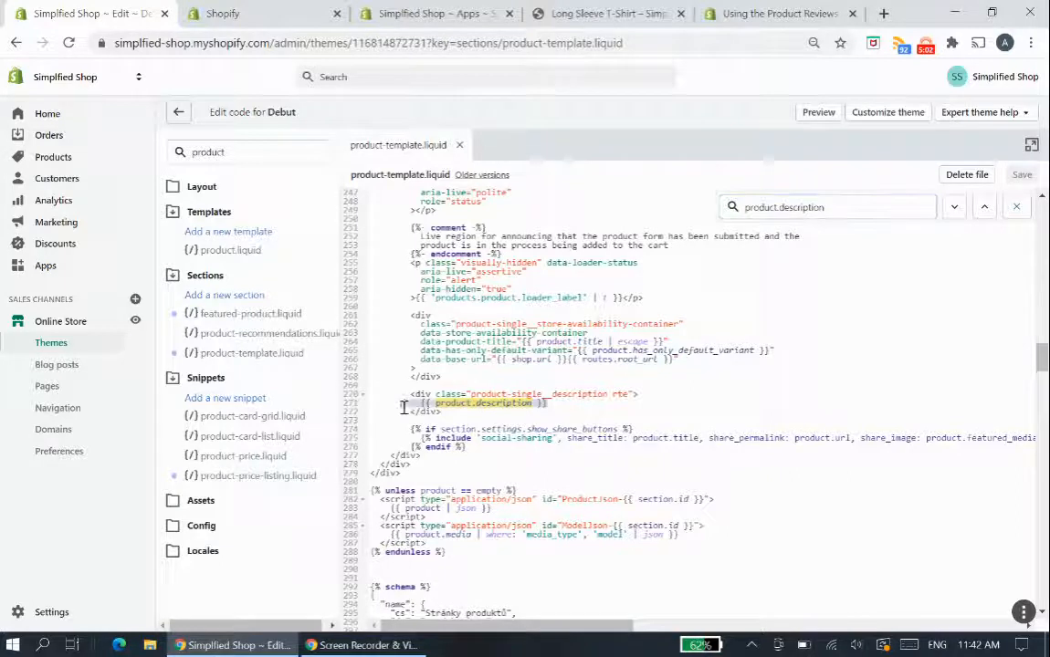
{"action": "left_click", "coordinate": [1018, 209]}
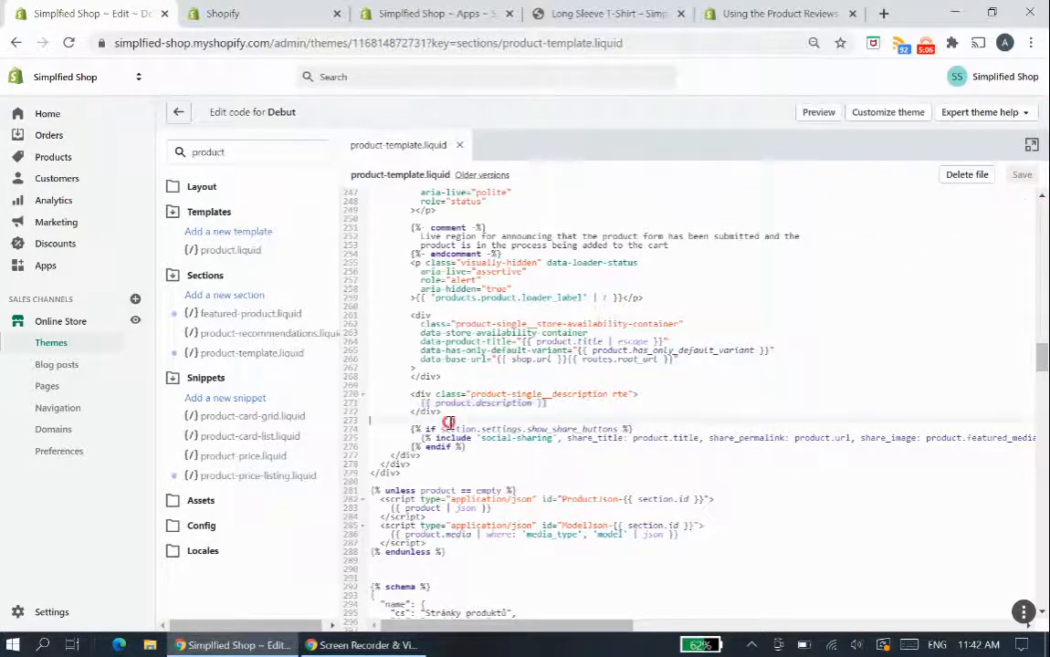
- Insert several blank lines between the product description div and the share buttons condition, leaving the cursor among them
{"action": "left_click_drag", "start_coordinate": [381, 424], "coordinate": [425, 422]}
{"action": "mouse_move", "coordinate": [601, 418]}
{"action": "left_mouse_down"}
{"action": "mouse_move", "coordinate": [614, 426]}
{"action": "mouse_move", "coordinate": [616, 417]}
{"action": "left_mouse_up"}
{"action": "key", "text": "Return"}
{"action": "key", "text": "Return"}
{"action": "key", "text": "Return"}
{"action": "key", "text": "Return"}
{"action": "key", "text": "Return"}
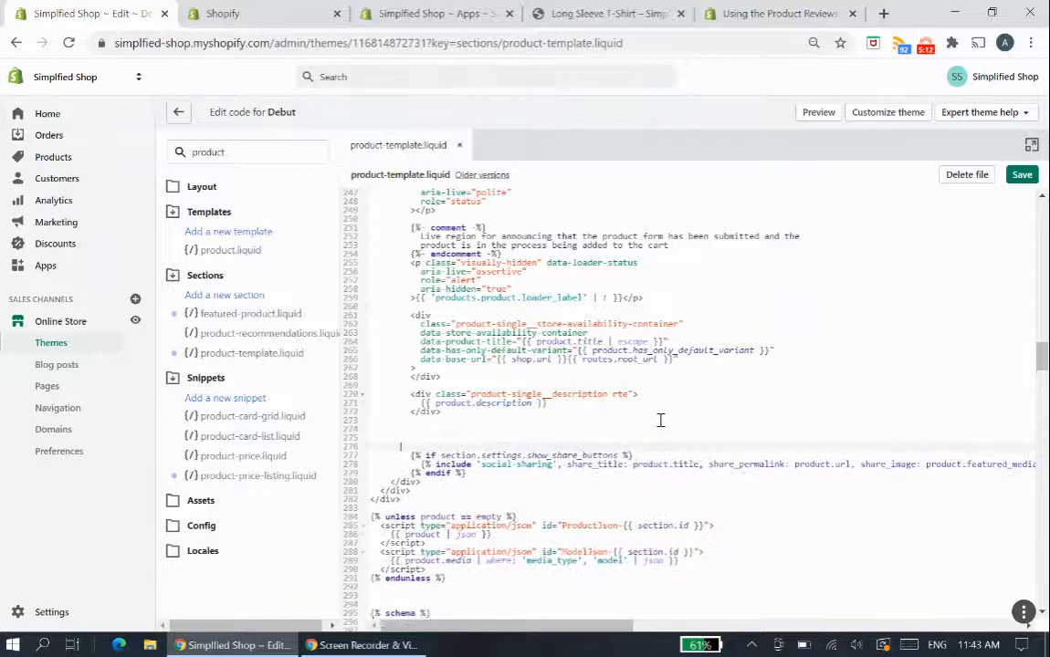
{"action": "key", "text": "Up"}
{"action": "key", "text": "Up"}
{"action": "key", "text": "Up"}
{"action": "key", "text": "Up"}
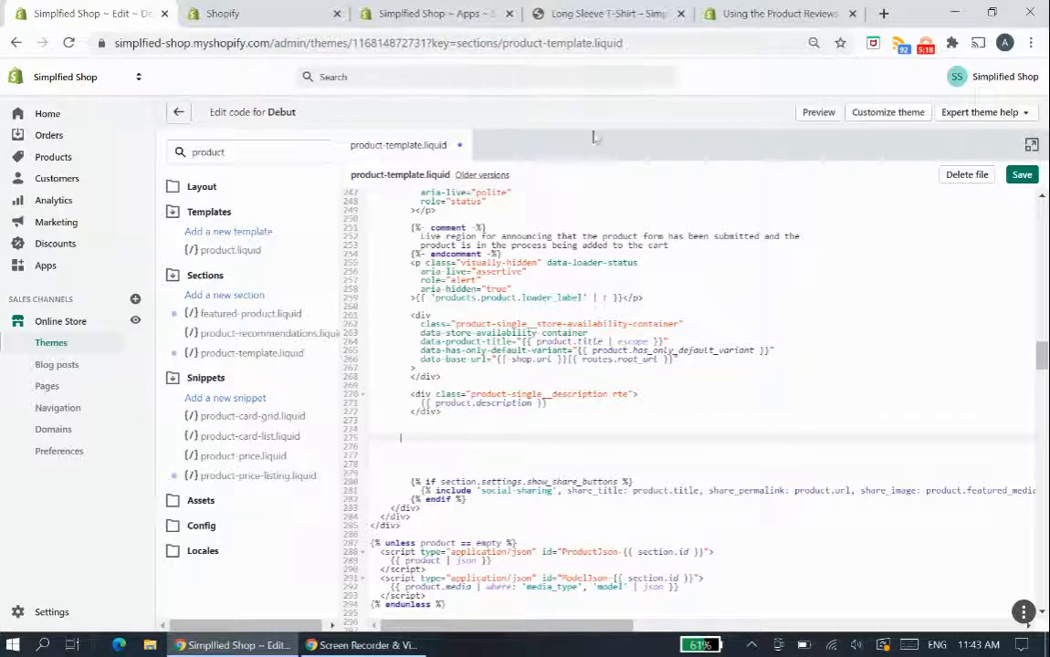
- Copy the shopify-product-reviews div snippet from the help guide, paste it below the product description div, and save the file
{"action": "left_click", "coordinate": [767, 13]}
{"action": "left_click", "coordinate": [485, 445]}
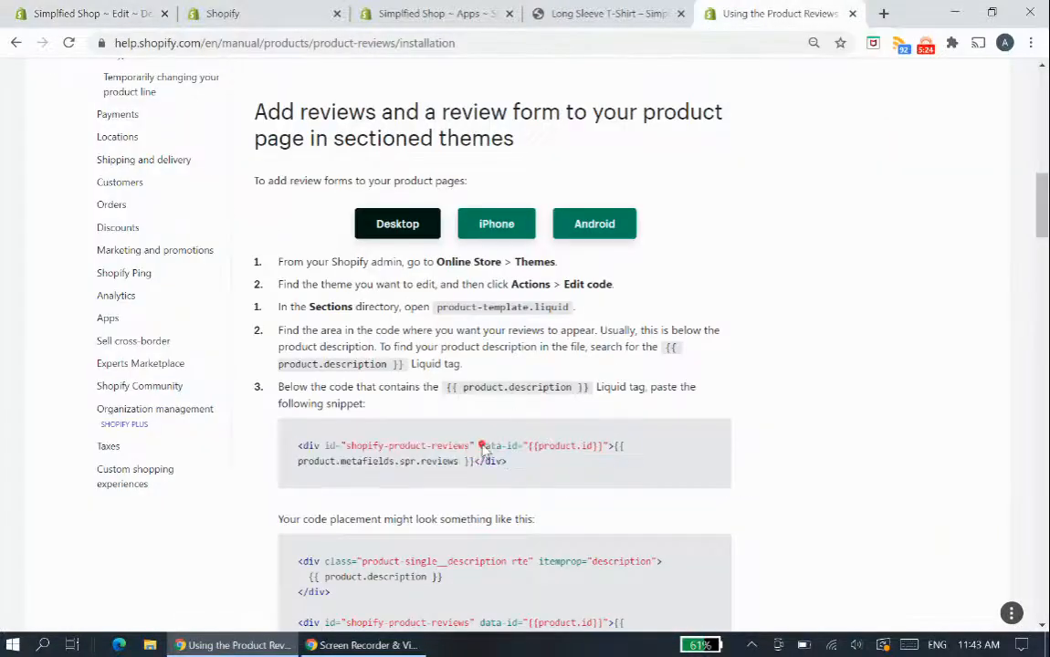
{"action": "left_click_drag", "start_coordinate": [510, 461], "coordinate": [294, 447]}
{"action": "key", "text": "ctrl+c"}
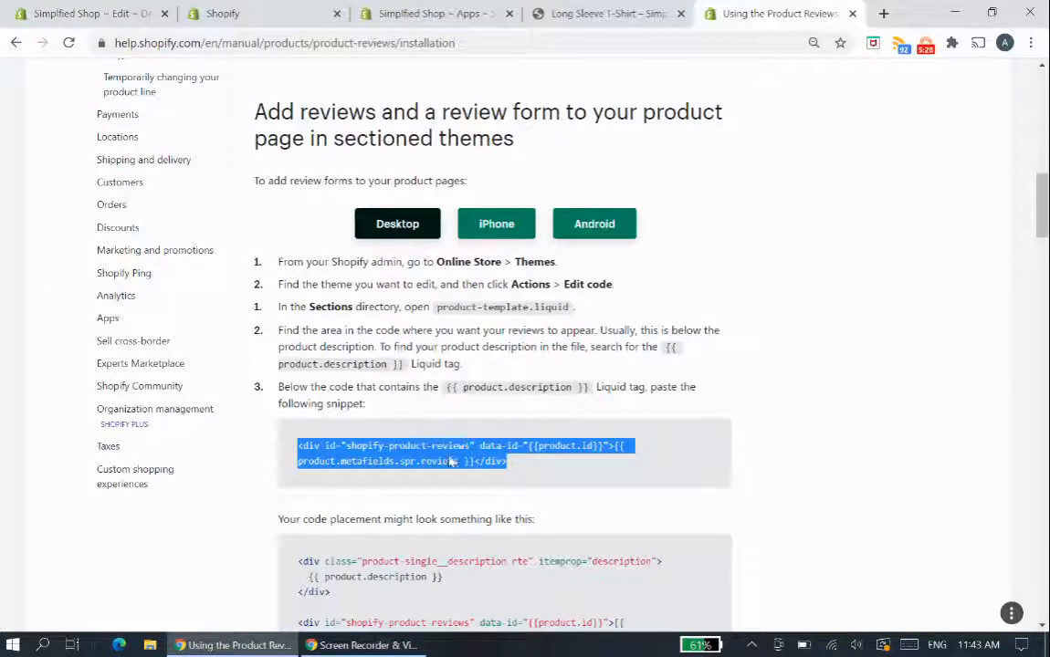
{"action": "left_click", "coordinate": [96, 13]}
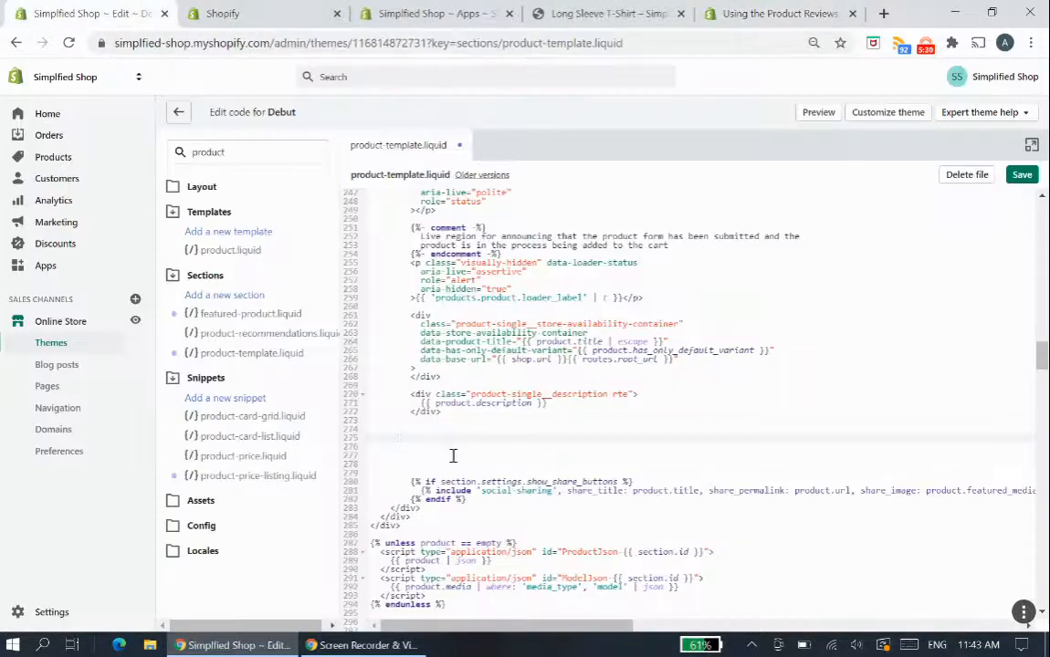
{"action": "key", "text": "ctrl+v"}
{"action": "left_click", "coordinate": [1021, 177]}
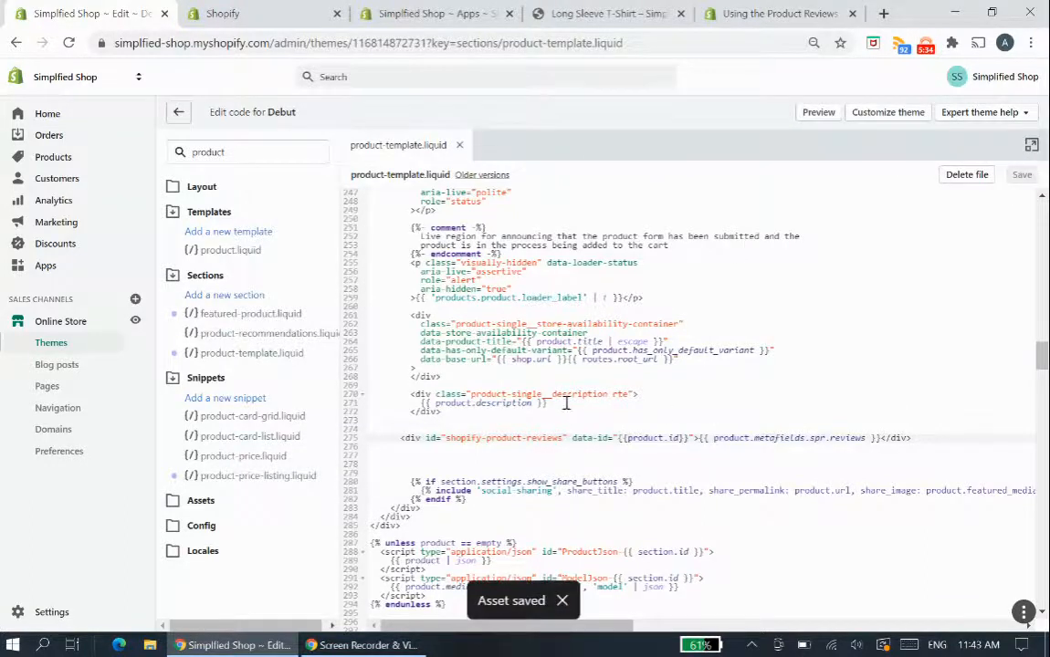
- Compare the Customer Reviews placement on the Long Sleeve T-Shirt page with the snippet's position in product-template.liquid
{"action": "scroll", "coordinate": [566, 402], "scroll_direction": "down", "scroll_amount": 3}
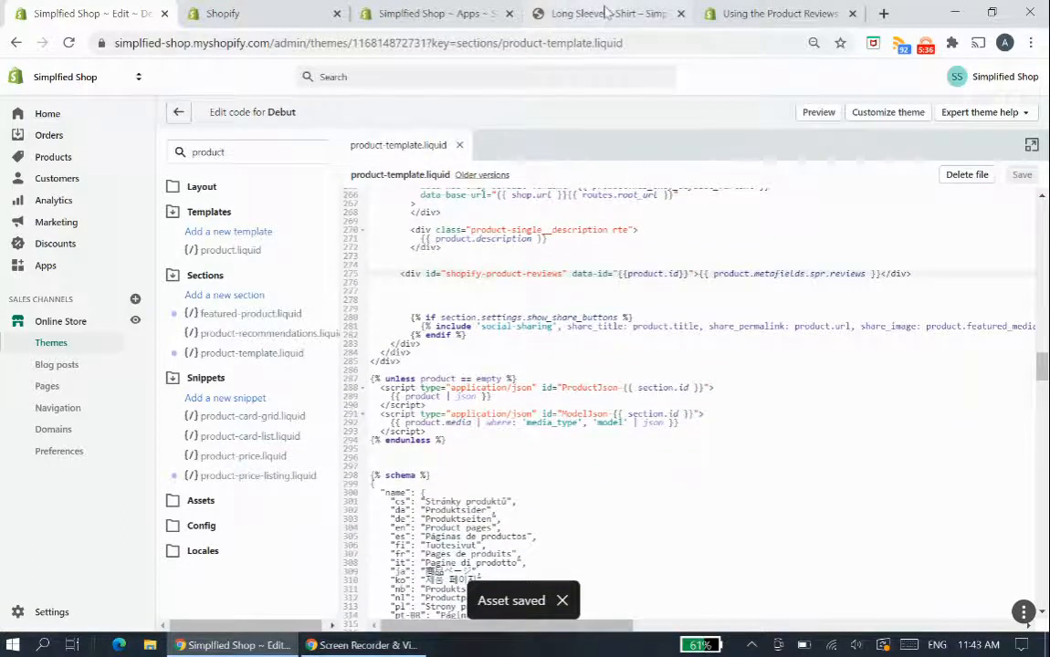
{"action": "left_click", "coordinate": [607, 13]}
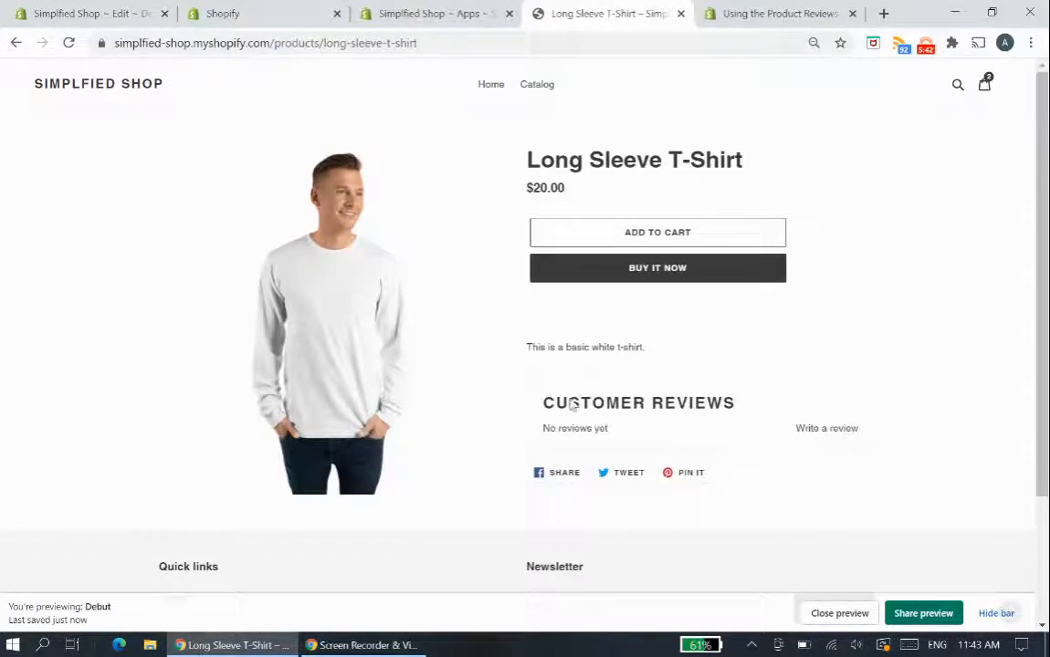
{"action": "left_click", "coordinate": [101, 11]}
{"action": "scroll", "coordinate": [558, 314], "scroll_direction": "up", "scroll_amount": 2}
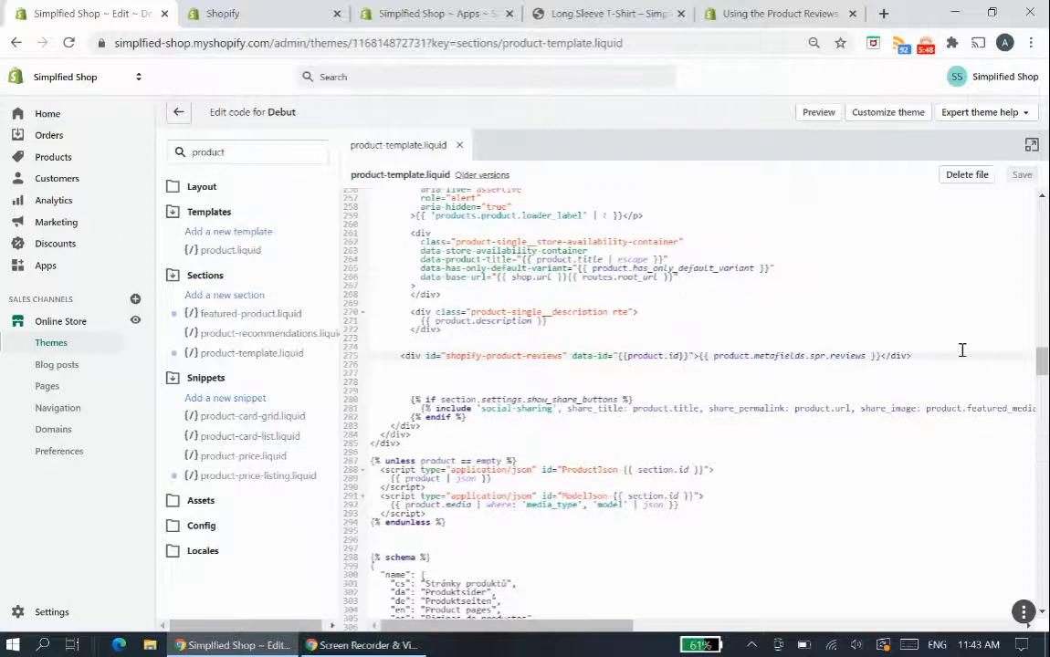
{"action": "left_click_drag", "start_coordinate": [918, 356], "coordinate": [388, 357]}
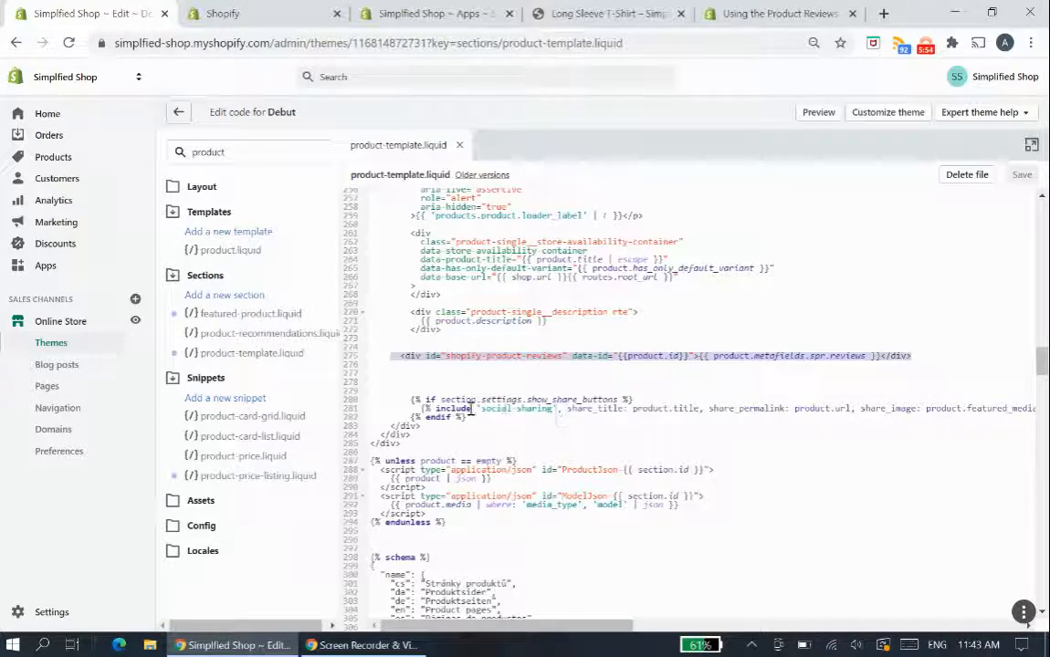
{"action": "left_click", "coordinate": [566, 13]}
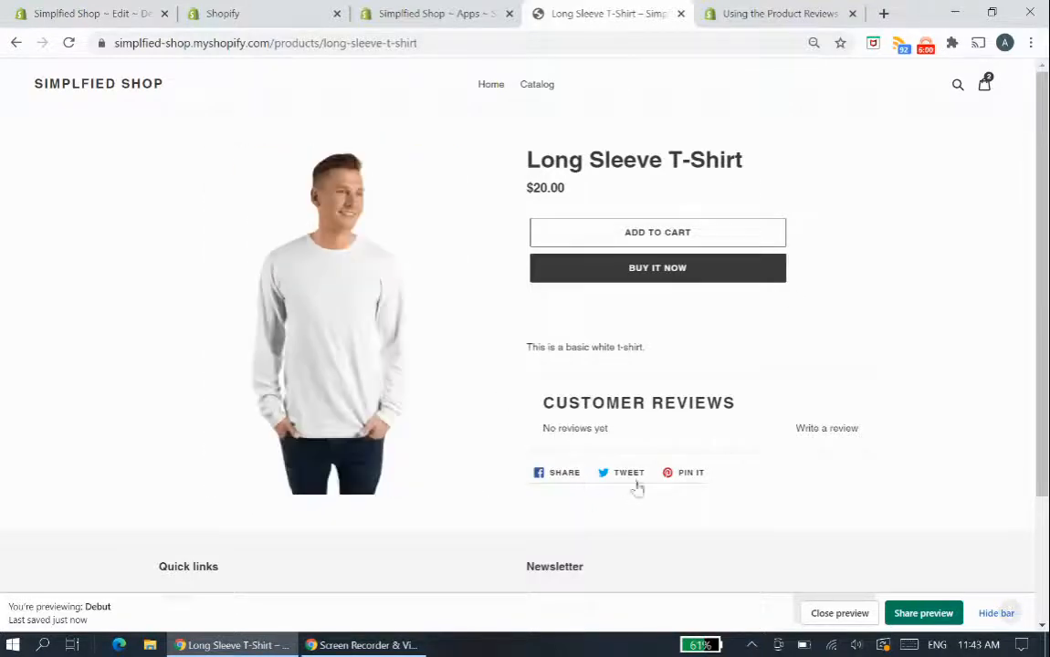
{"action": "scroll", "coordinate": [671, 416], "scroll_direction": "down", "scroll_amount": 1}
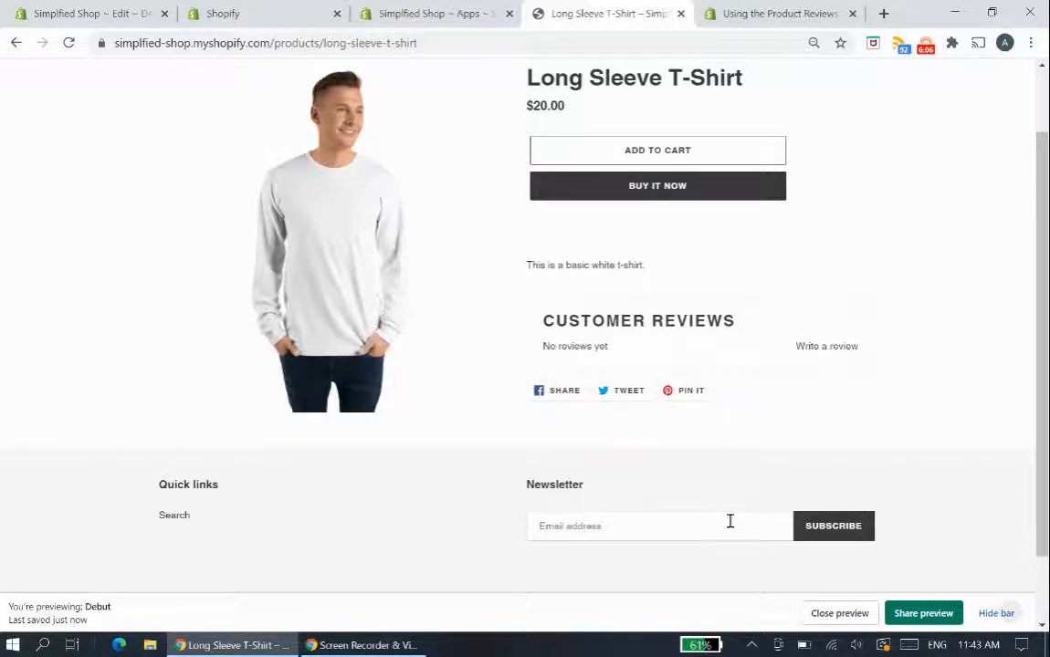
- Remove the shopify-product-reviews snippet line and one blank line from below the product description div in product-template.liquid
{"action": "left_click", "coordinate": [109, 10]}
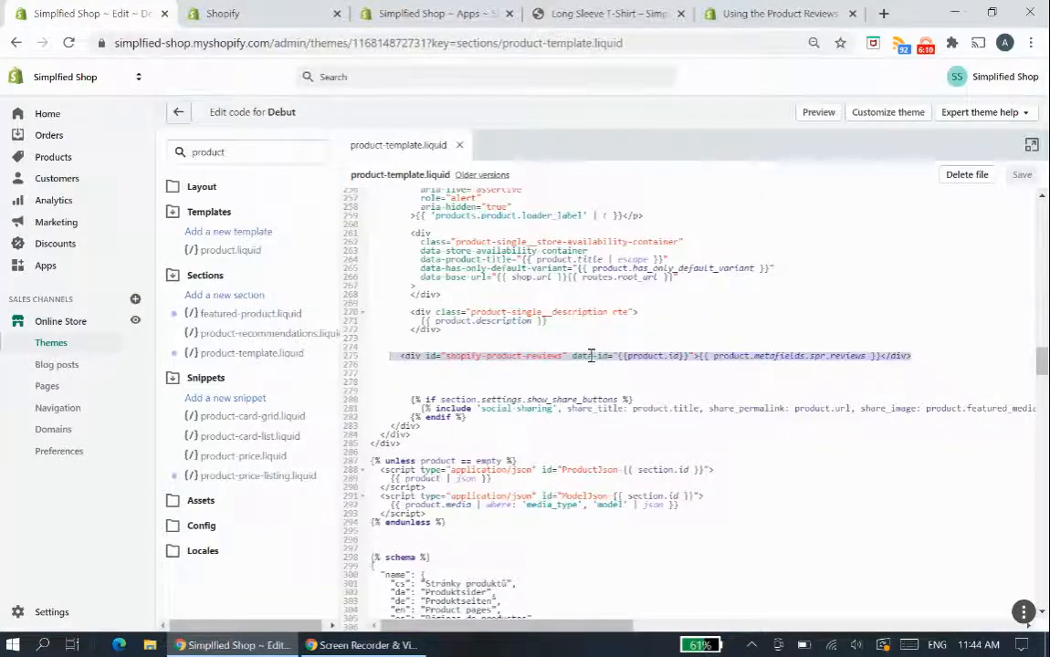
{"action": "left_click", "coordinate": [900, 355]}
{"action": "left_click_drag", "start_coordinate": [449, 347], "coordinate": [395, 356]}
{"action": "key", "text": "ctrl+c"}
{"action": "key", "text": "BackSpace"}
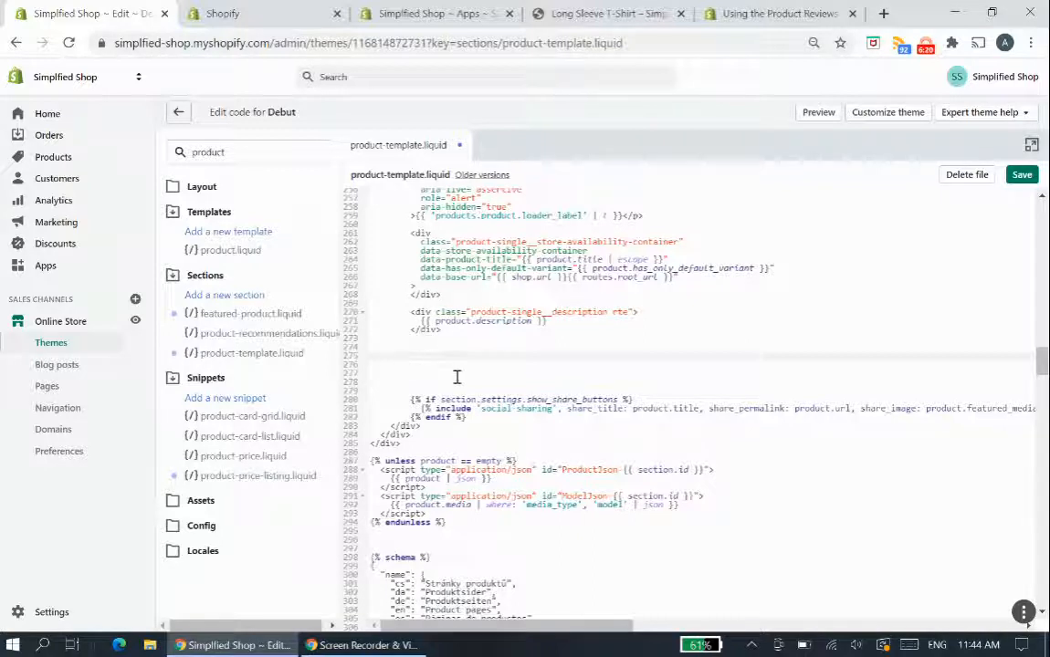
{"action": "key", "text": "Delete"}
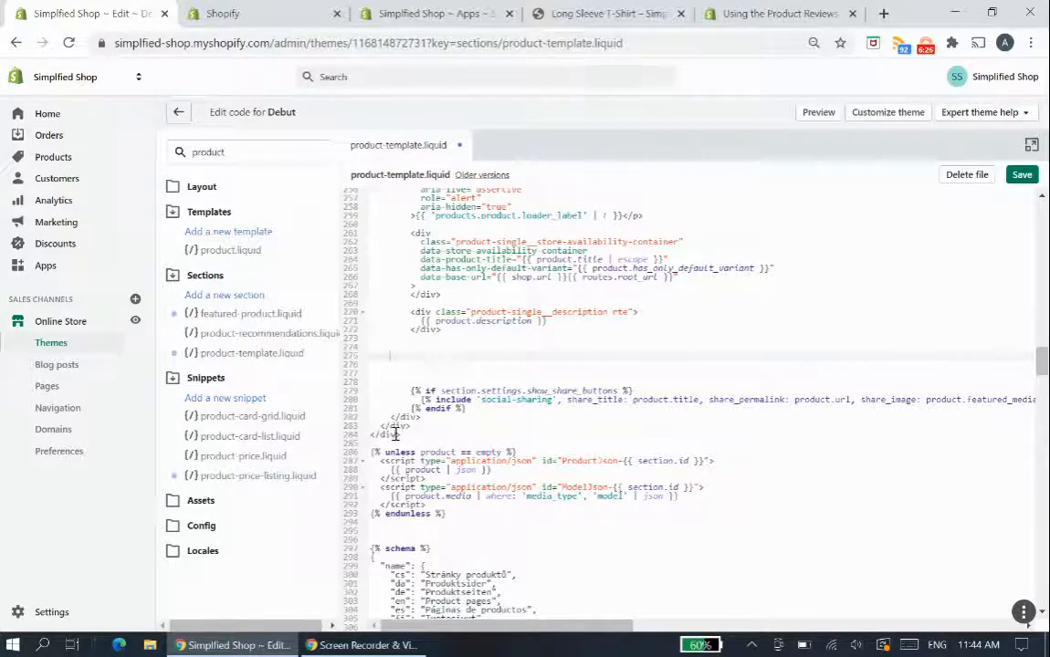
- Paste the shopify-product-reviews snippet on a new line just above the template container's final closing div
{"action": "left_click_drag", "start_coordinate": [403, 435], "coordinate": [373, 433]}
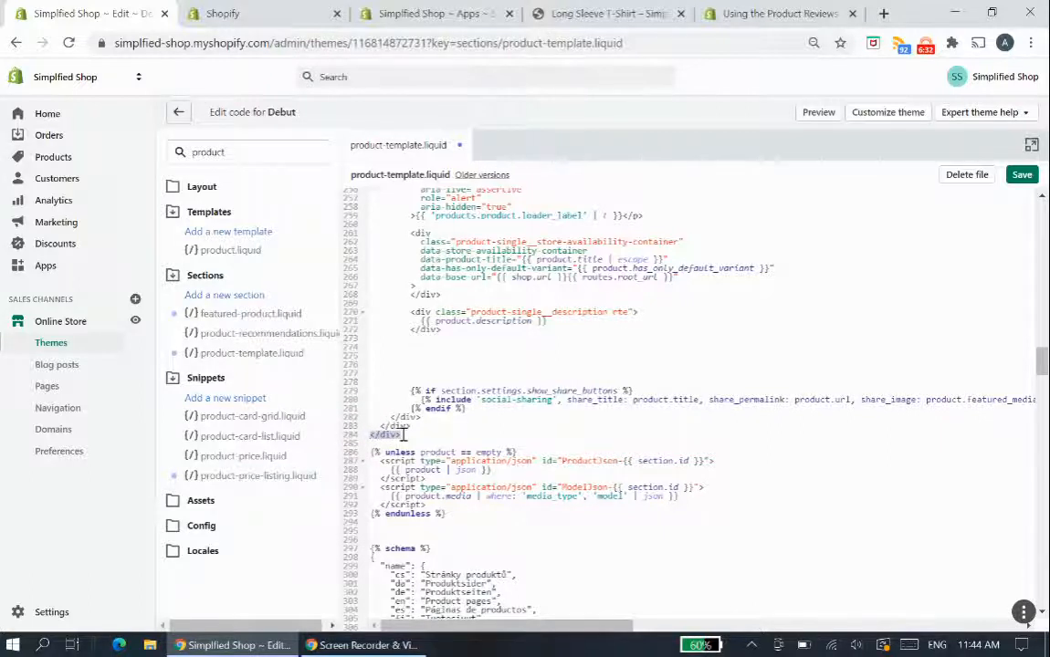
{"action": "left_click", "coordinate": [422, 426]}
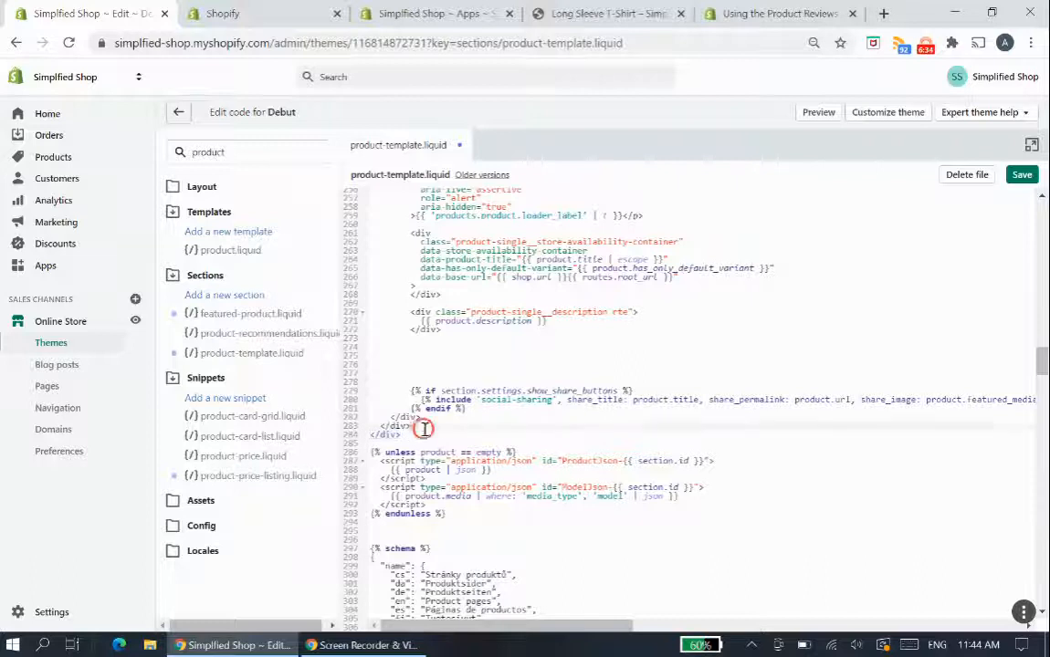
{"action": "key", "text": "Return"}
{"action": "key", "text": "ctrl+v"}
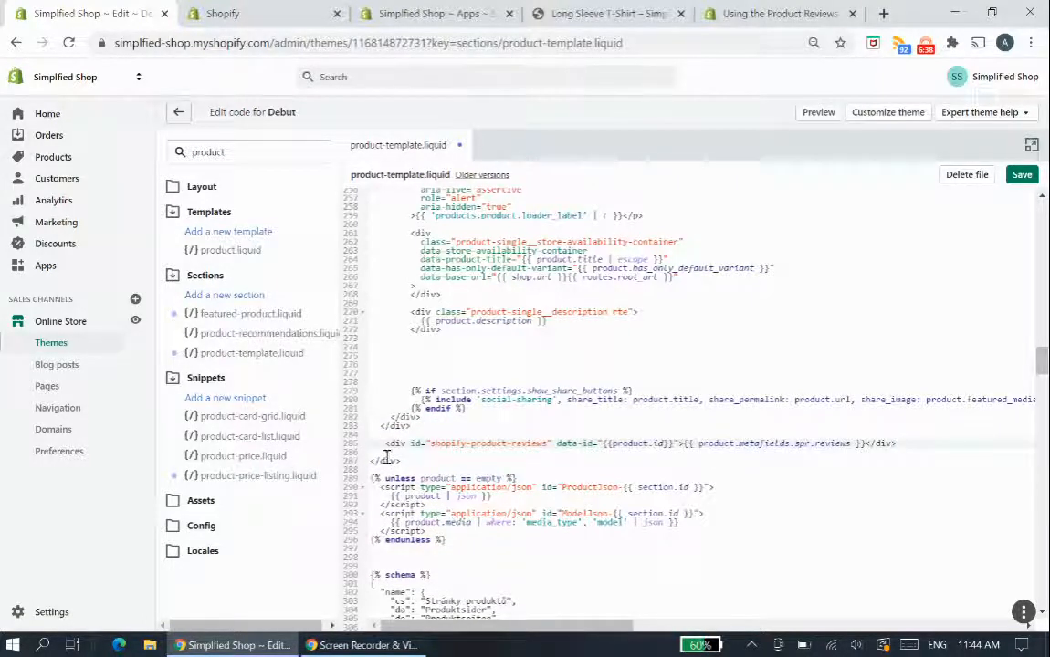
- Save product-template.liquid and reload the Long Sleeve T-Shirt page to check where the Customer Reviews section sits
{"action": "key", "text": "ctrl+s"}
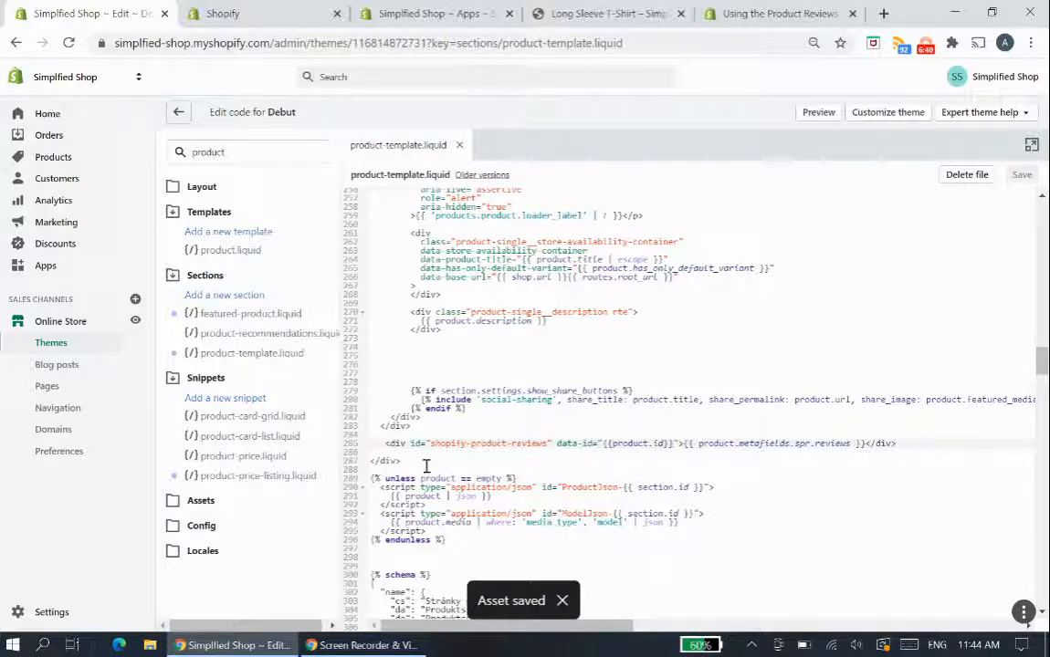
{"action": "left_click", "coordinate": [610, 13]}
{"action": "scroll", "coordinate": [554, 333], "scroll_direction": "up", "scroll_amount": 2}
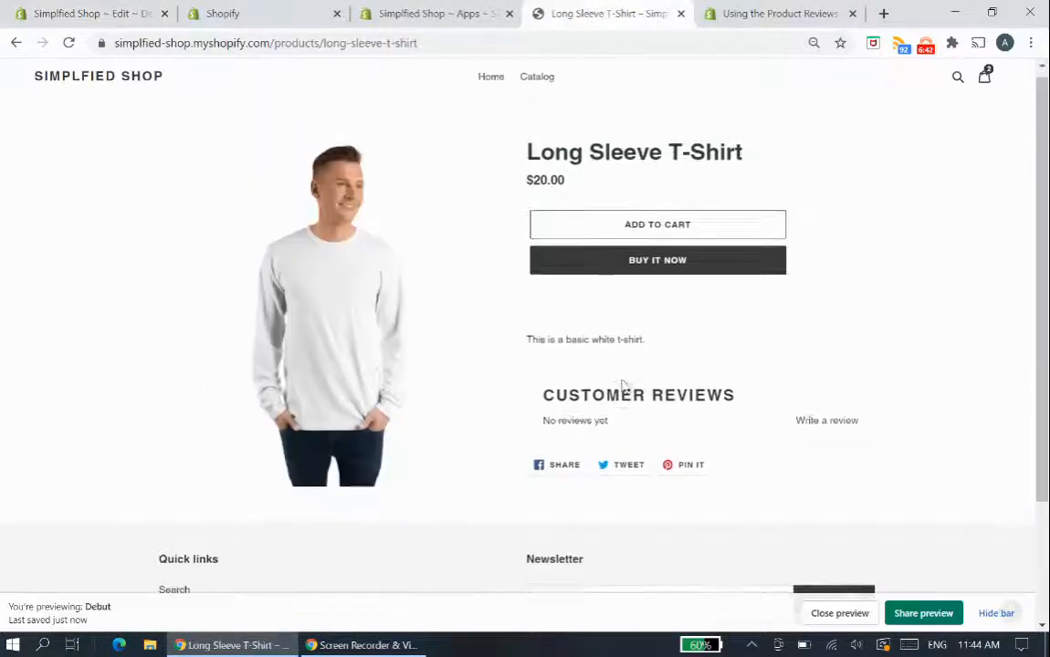
{"action": "key", "text": "F5"}
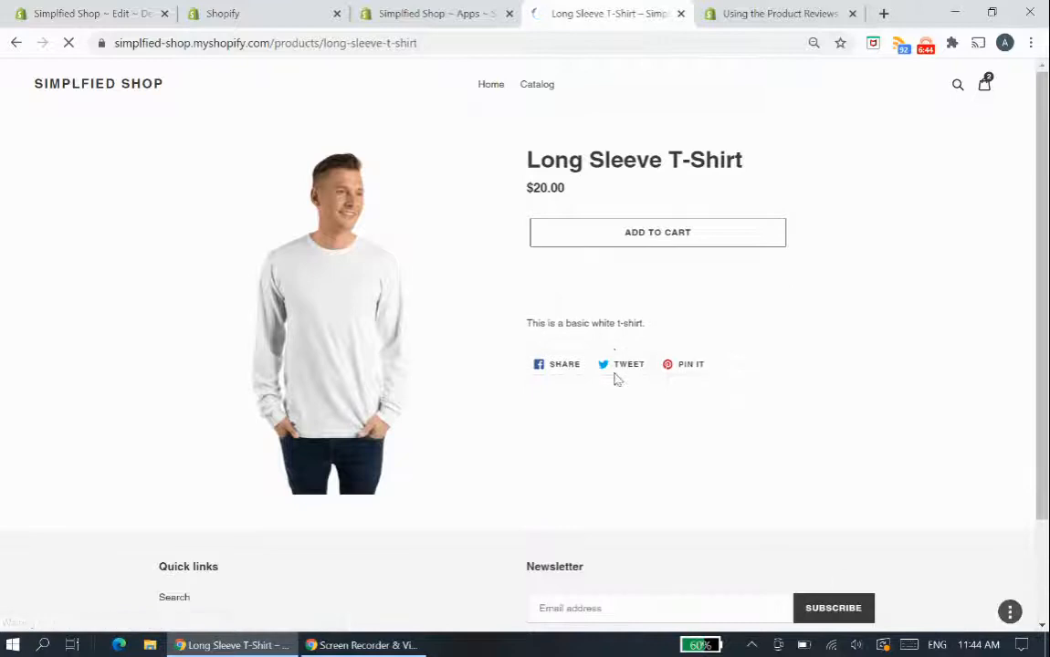
{"action": "scroll", "coordinate": [639, 388], "scroll_direction": "down", "scroll_amount": 2}
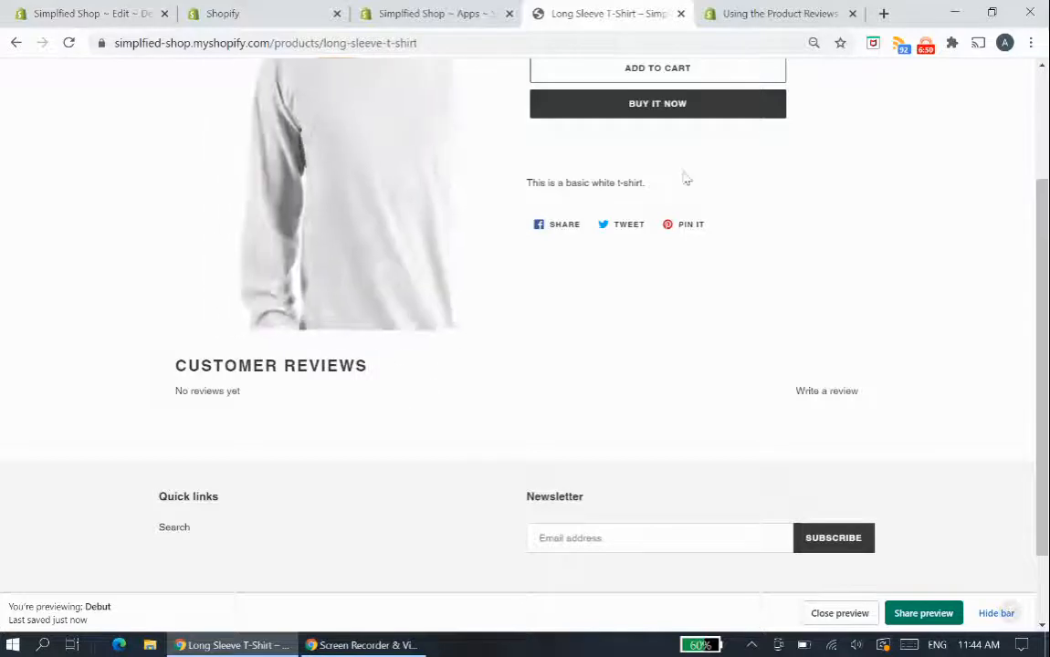
{"action": "scroll", "coordinate": [752, 343], "scroll_direction": "up", "scroll_amount": 2}
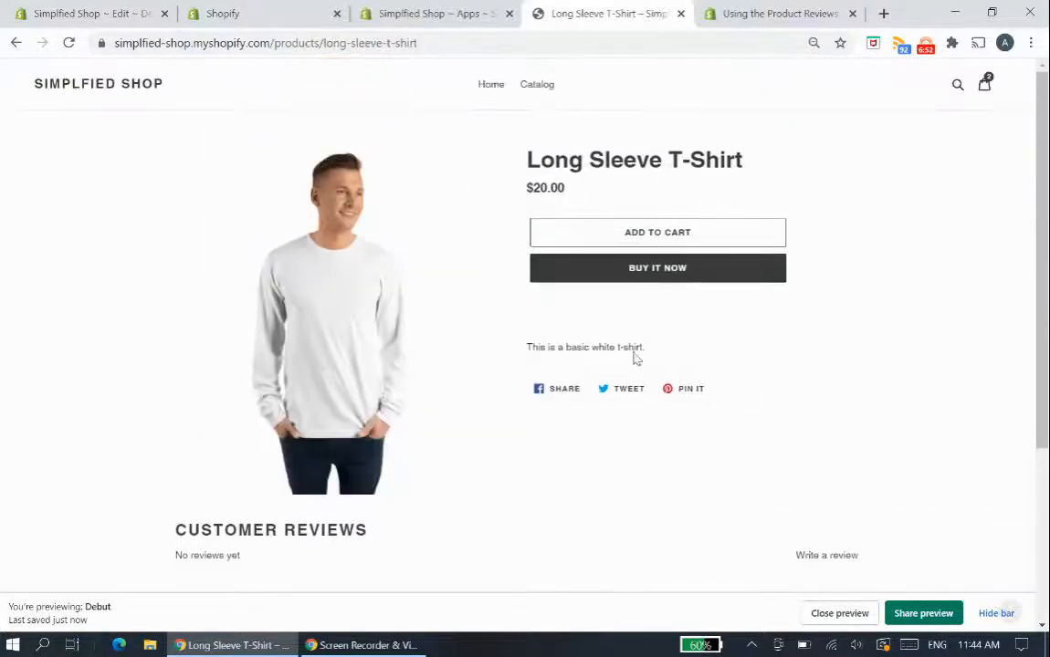
- Open the Write a review form on the Long Sleeve T-Shirt page and look over its fields
{"action": "left_click", "coordinate": [393, 12]}
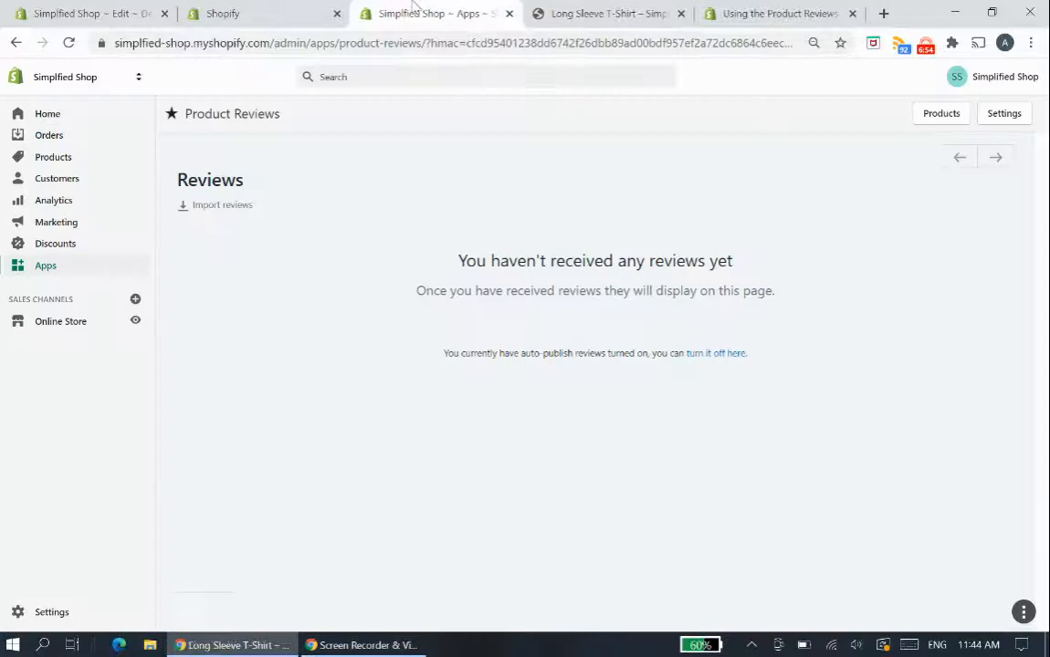
{"action": "left_click", "coordinate": [281, 7]}
{"action": "left_click", "coordinate": [92, 7]}
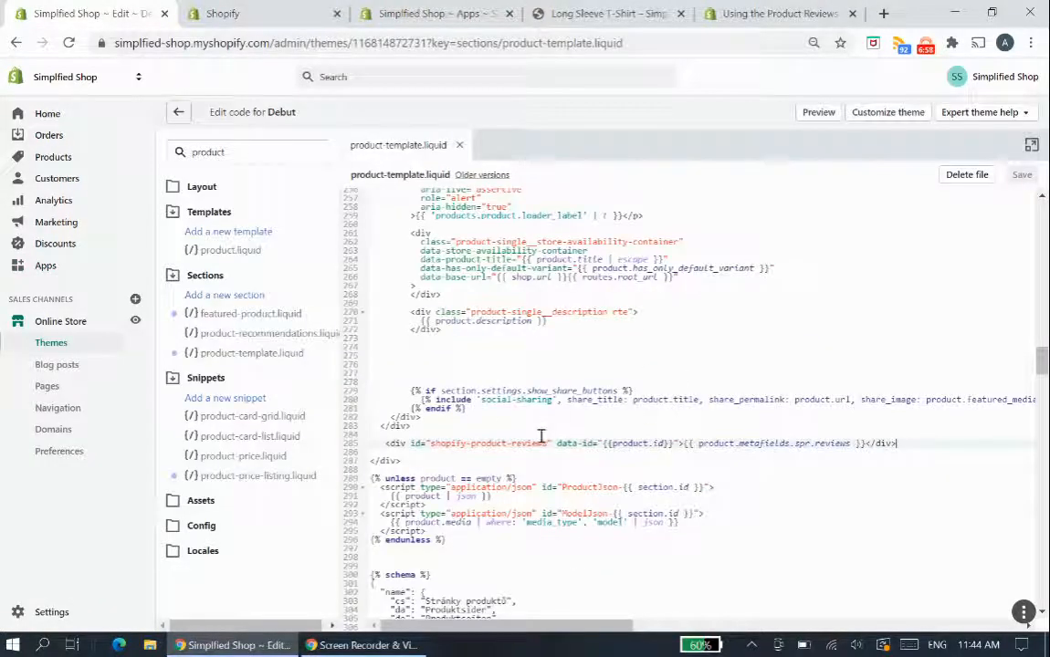
{"action": "left_click", "coordinate": [590, 9]}
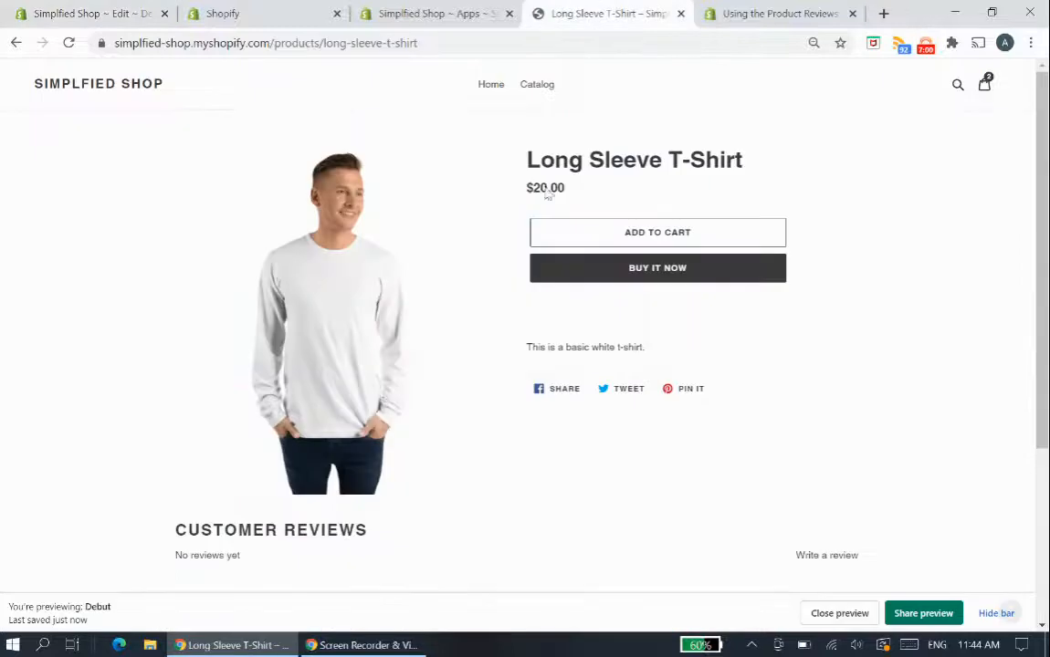
{"action": "scroll", "coordinate": [696, 492], "scroll_direction": "down", "scroll_amount": 2}
{"action": "left_click", "coordinate": [821, 471]}
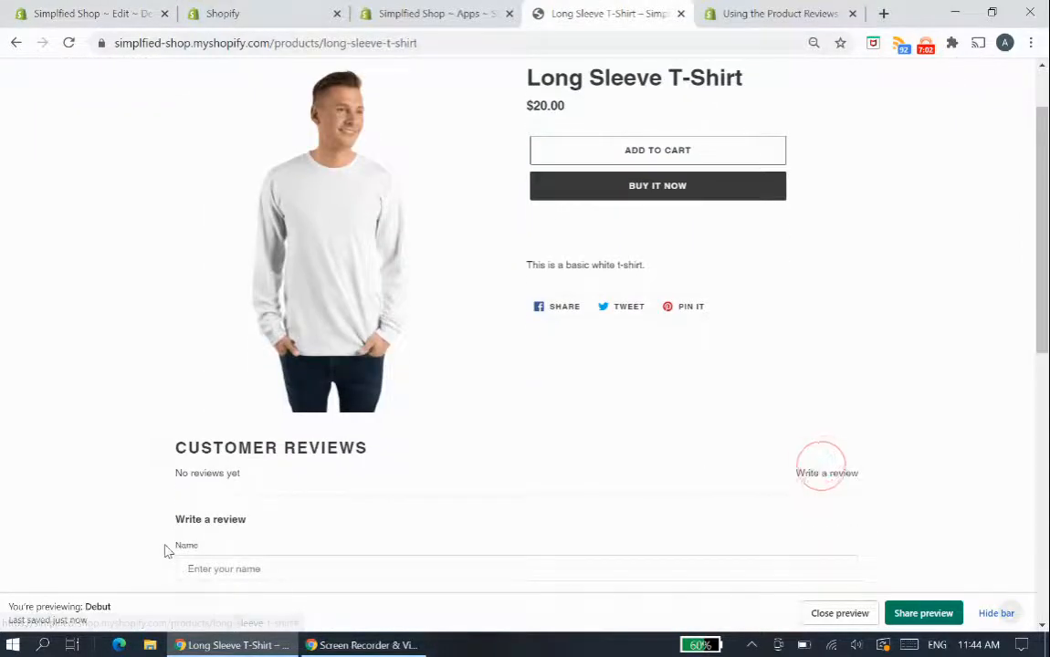
{"action": "scroll", "coordinate": [165, 551], "scroll_direction": "down", "scroll_amount": 3}
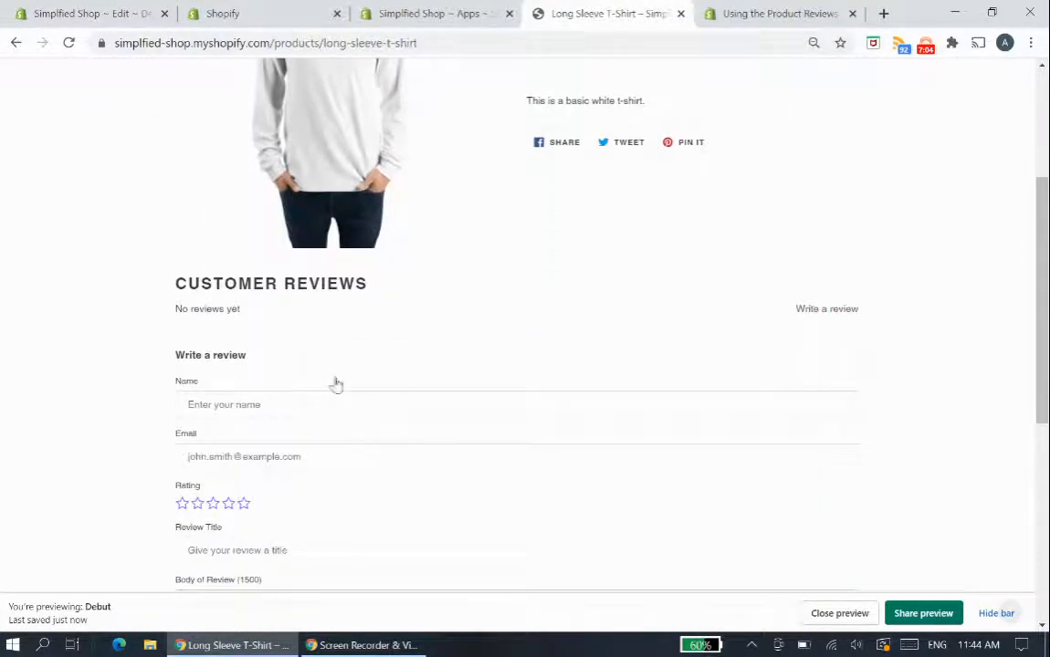
{"action": "scroll", "coordinate": [365, 400], "scroll_direction": "up", "scroll_amount": 3}
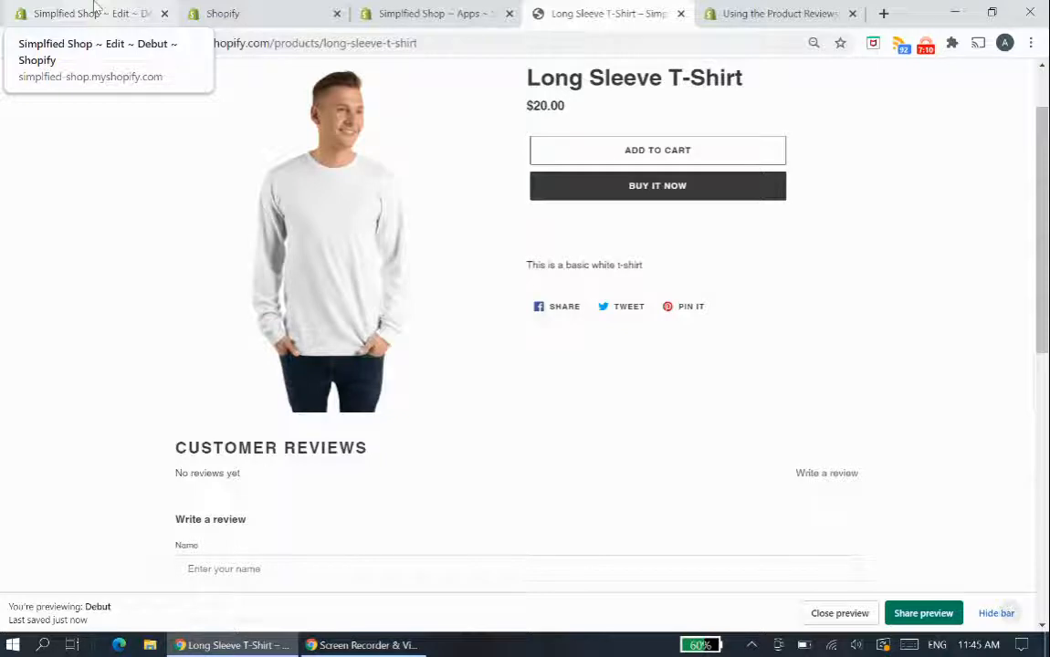
- Copy the shopify-product-reviews-badge span snippet from the help guide's section on adding review score badges to the product page
{"action": "left_click", "coordinate": [777, 13]}
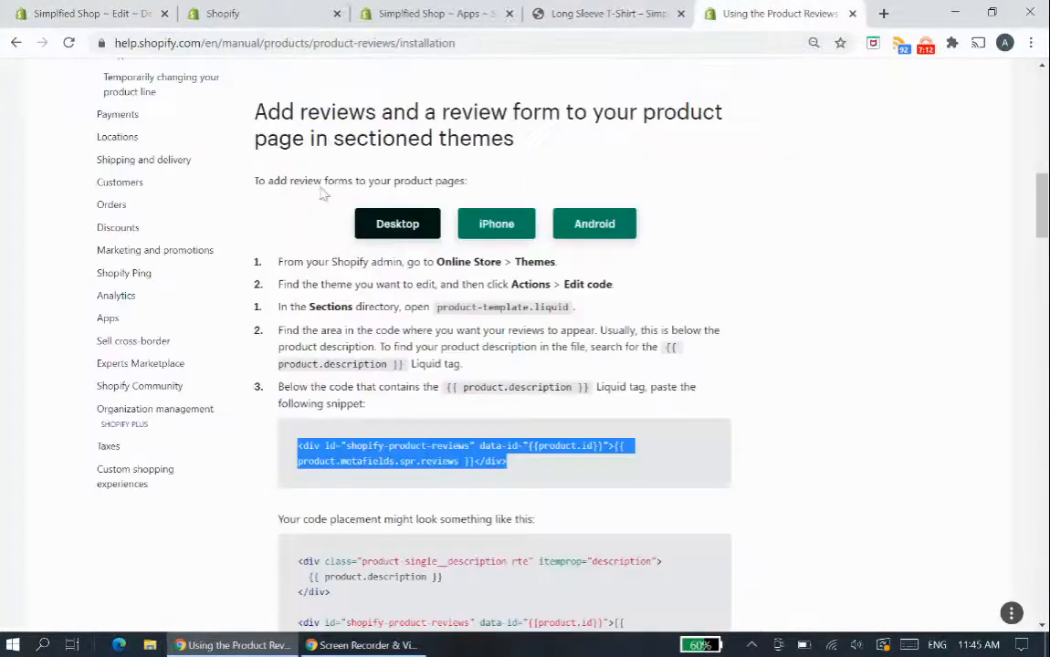
{"action": "scroll", "coordinate": [479, 313], "scroll_direction": "up", "scroll_amount": 2}
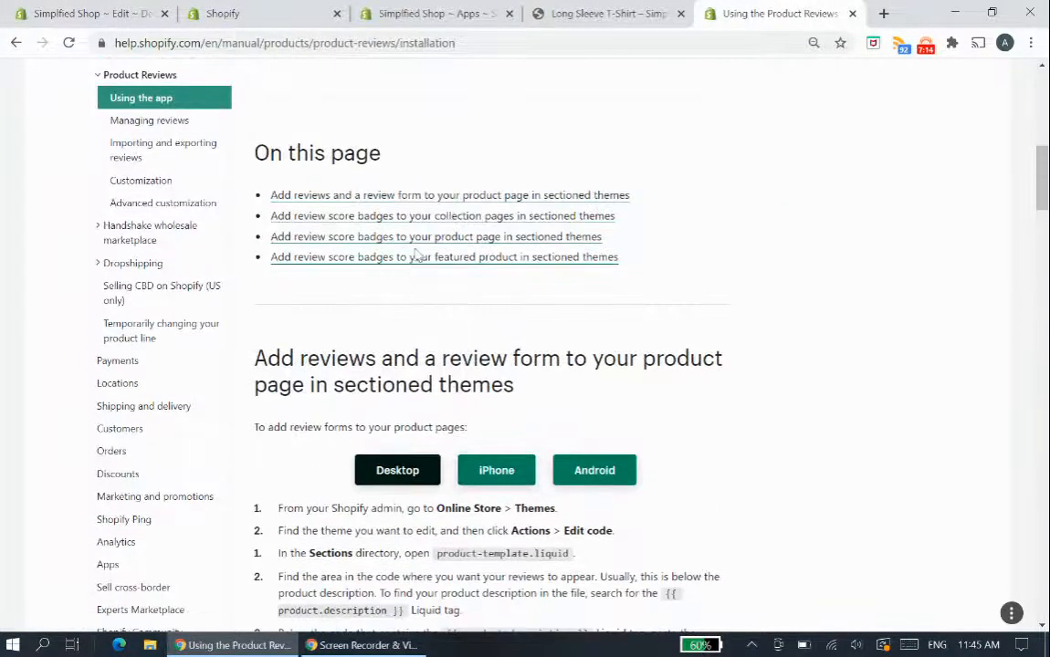
{"action": "left_click", "coordinate": [417, 239]}
{"action": "scroll", "coordinate": [356, 374], "scroll_direction": "down", "scroll_amount": 1}
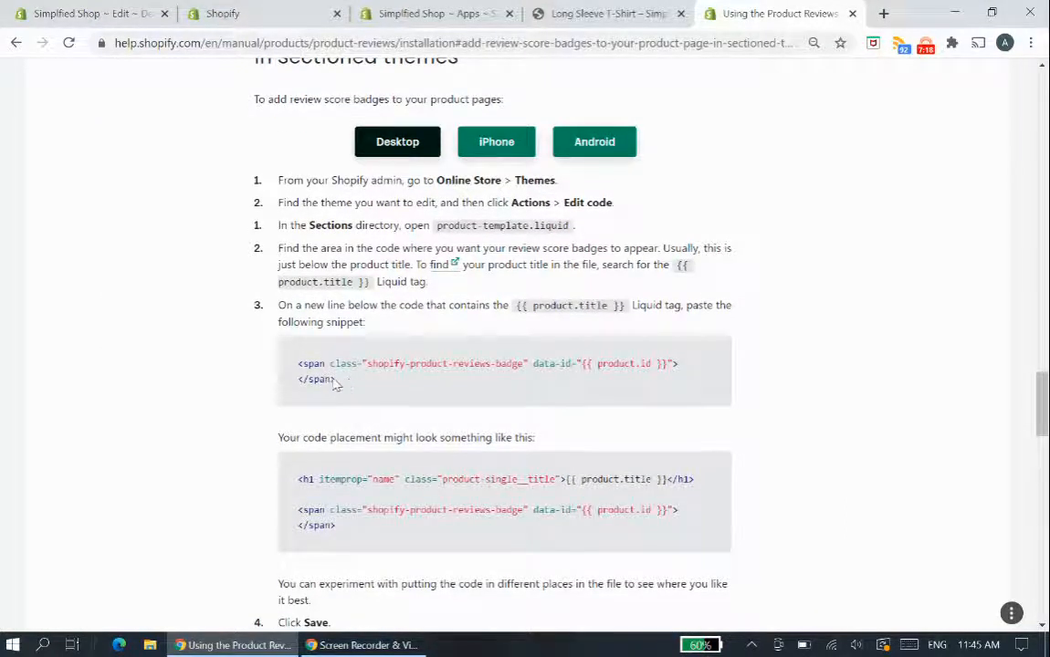
{"action": "left_click_drag", "start_coordinate": [350, 386], "coordinate": [298, 376]}
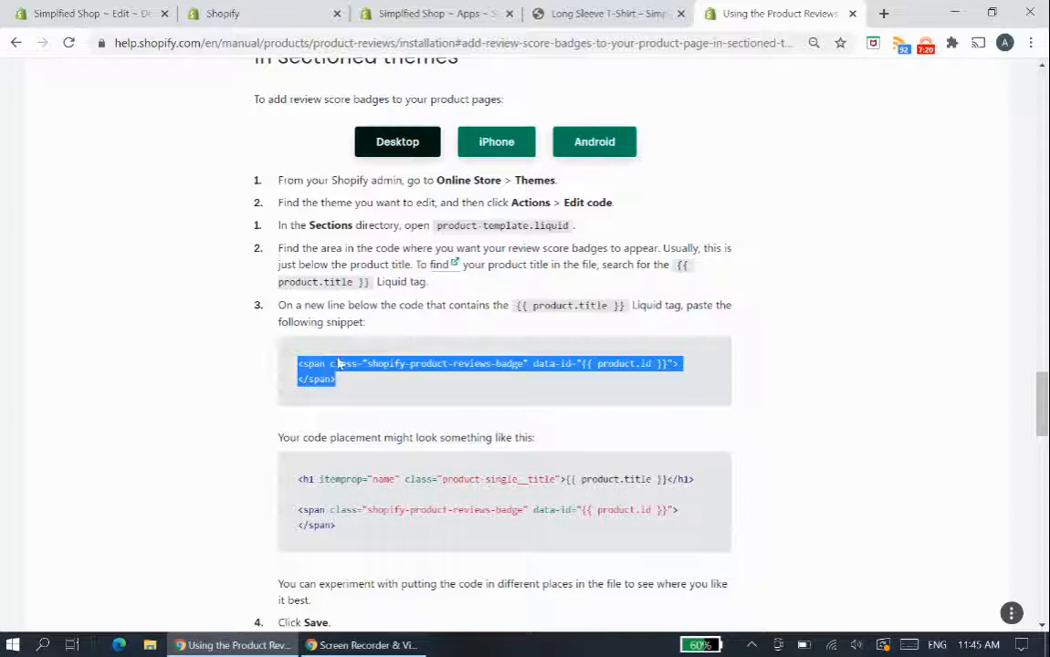
{"action": "left_click", "coordinate": [336, 367]}
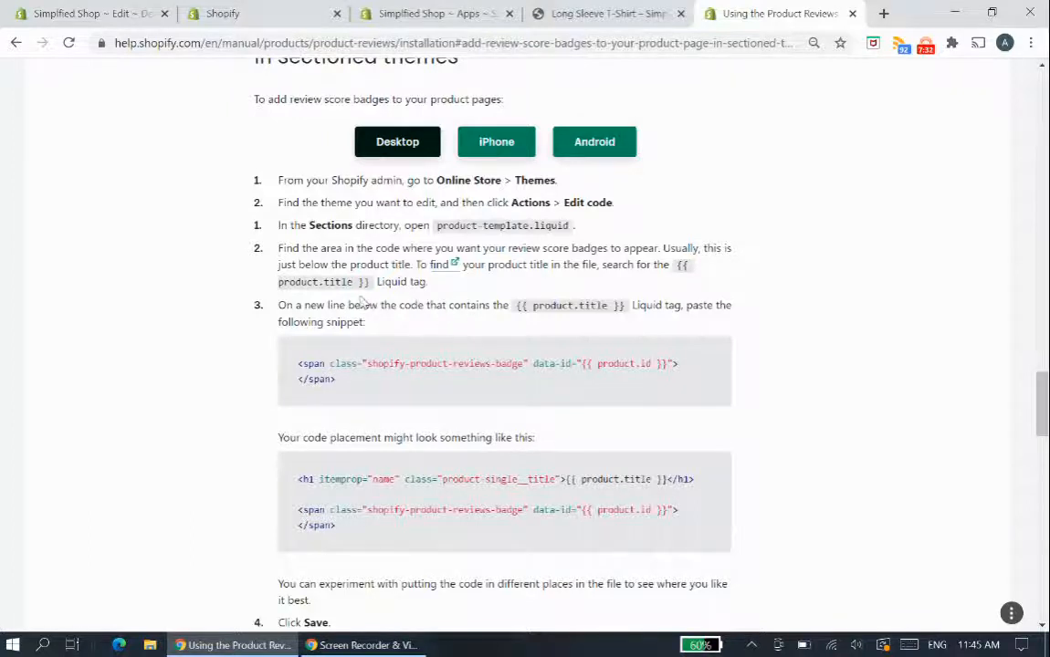
- Search product-template.liquid for product.title and locate the product-single__title h1 heading that contains it
{"action": "left_click", "coordinate": [54, 14]}
{"action": "left_click", "coordinate": [596, 328]}
{"action": "key", "text": "ctrl+f"}
{"action": "type", "text": "product.tit"}
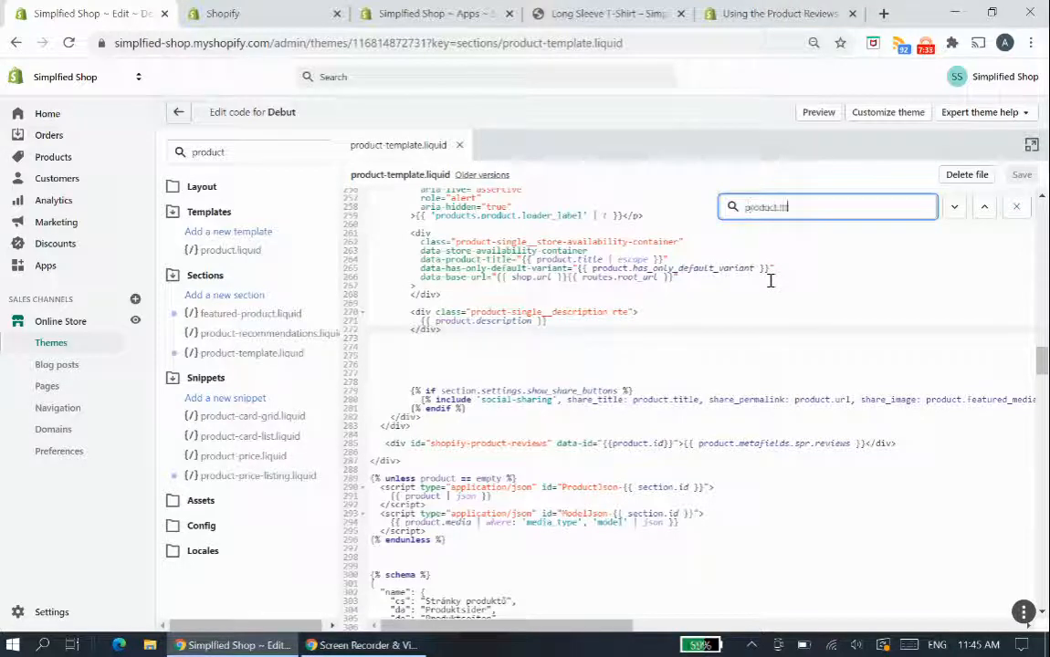
{"action": "key", "text": "BackSpace"}
{"action": "key", "text": "Return"}
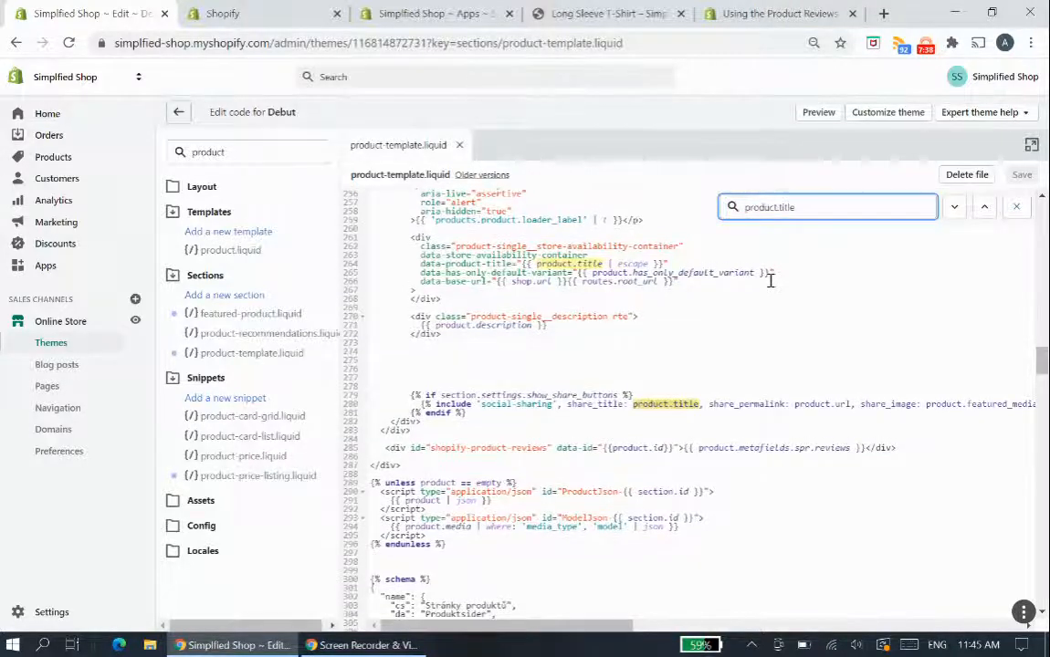
{"action": "left_click", "coordinate": [956, 209]}
{"action": "left_click", "coordinate": [956, 209]}
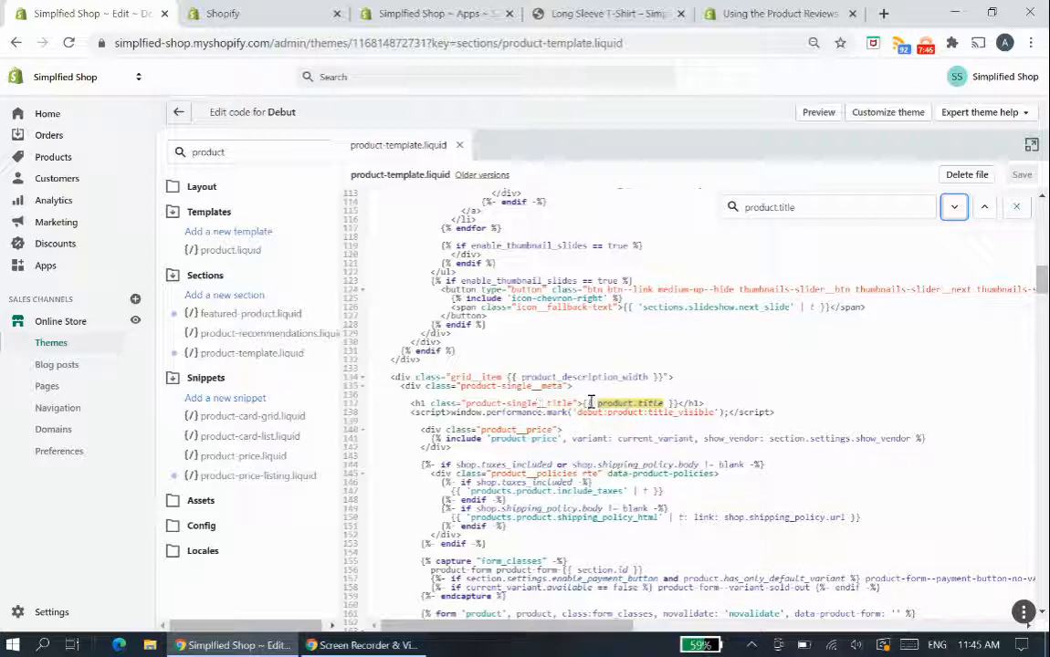
{"action": "left_click", "coordinate": [683, 397]}
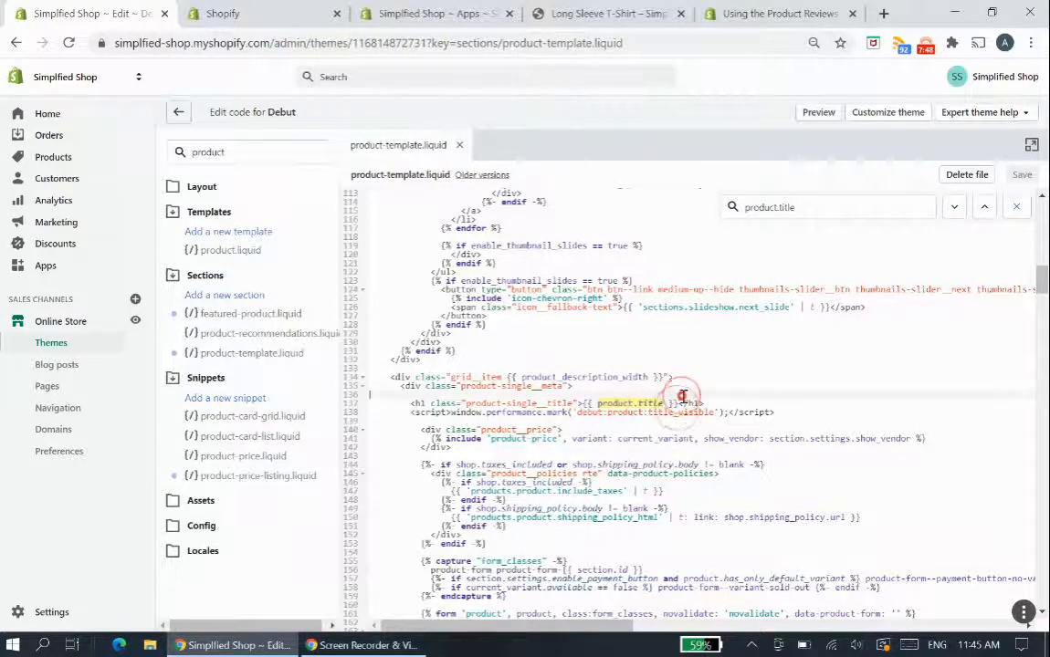
{"action": "left_click", "coordinate": [676, 404]}
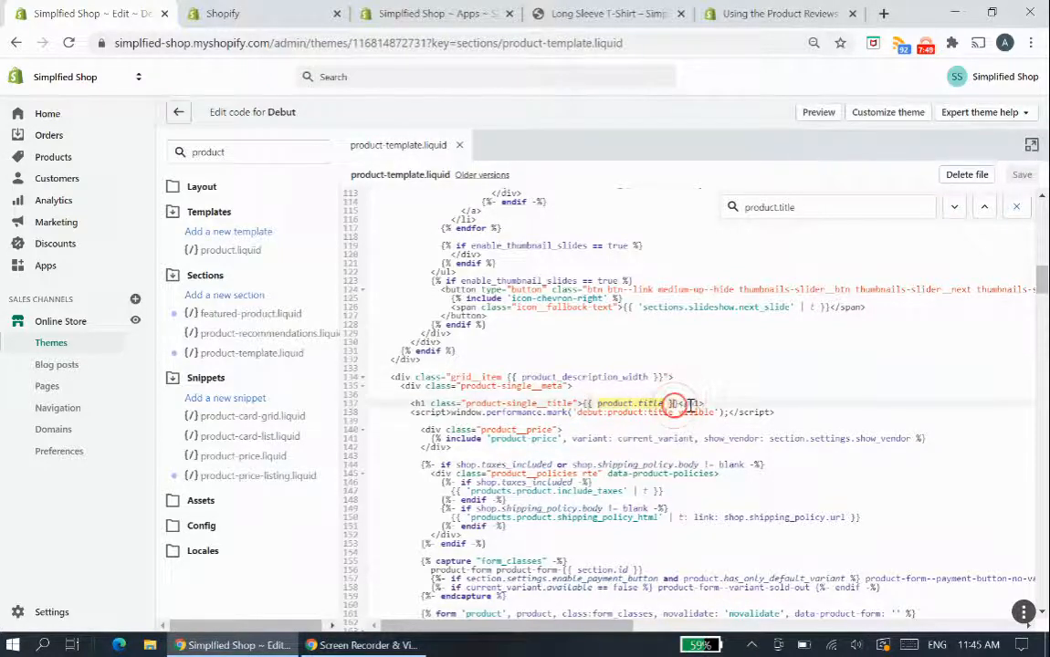
{"action": "left_click", "coordinate": [1011, 210]}
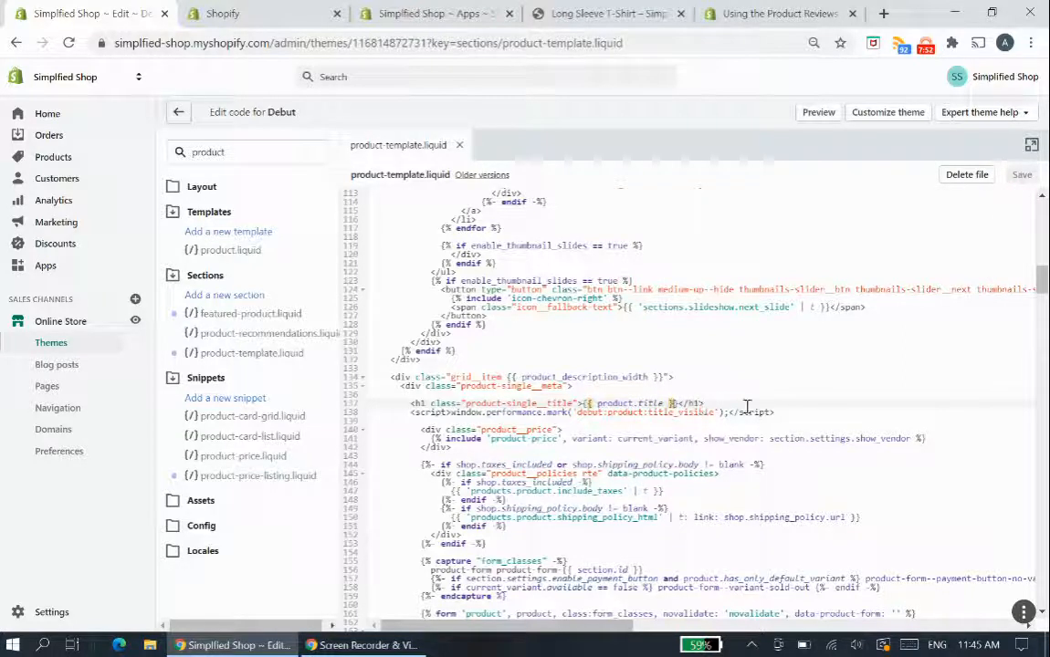
- Paste the shopify-product-reviews-badge span on a new line below the product title h1 and save the file
{"action": "left_click", "coordinate": [779, 412]}
{"action": "left_click", "coordinate": [767, 407]}
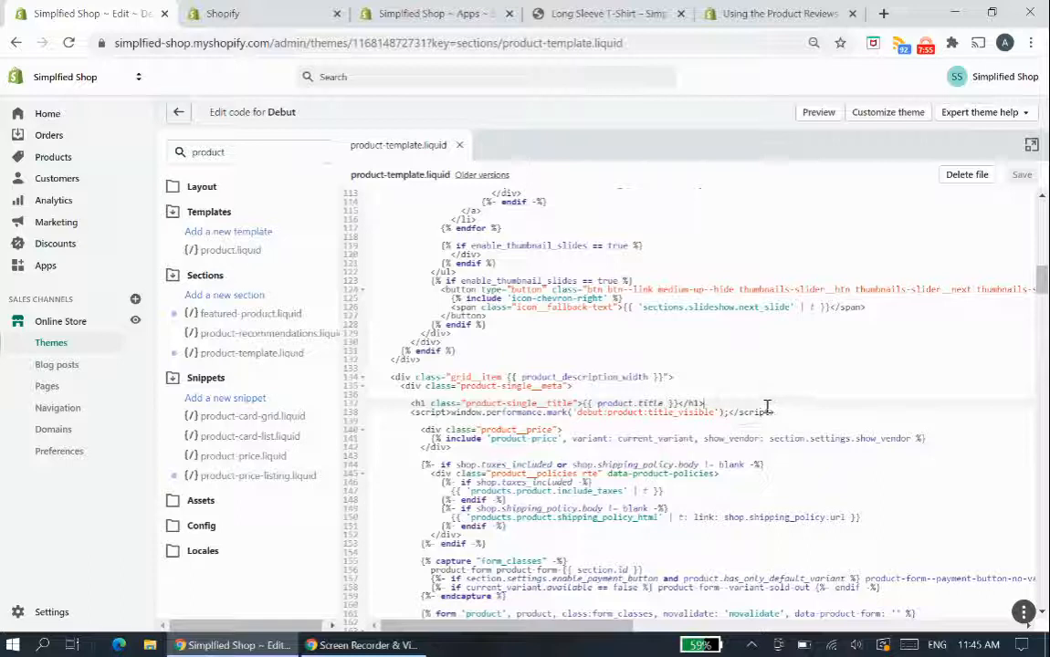
{"action": "key", "text": "BackSpace"}
{"action": "key", "text": "Return"}
{"action": "key", "text": "Return"}
{"action": "key", "text": "Return"}
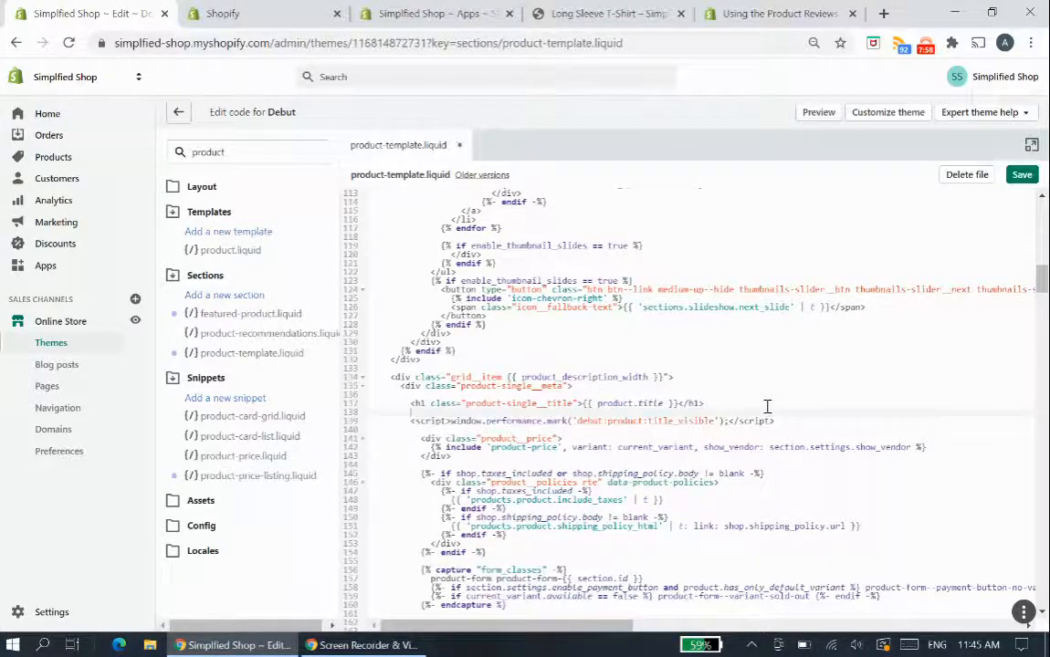
{"action": "key", "text": "Up"}
{"action": "type", "text": "<span class=\"shopify-product-reviews-badge\" data-id=\"{{ product.id }}\"></span>"}
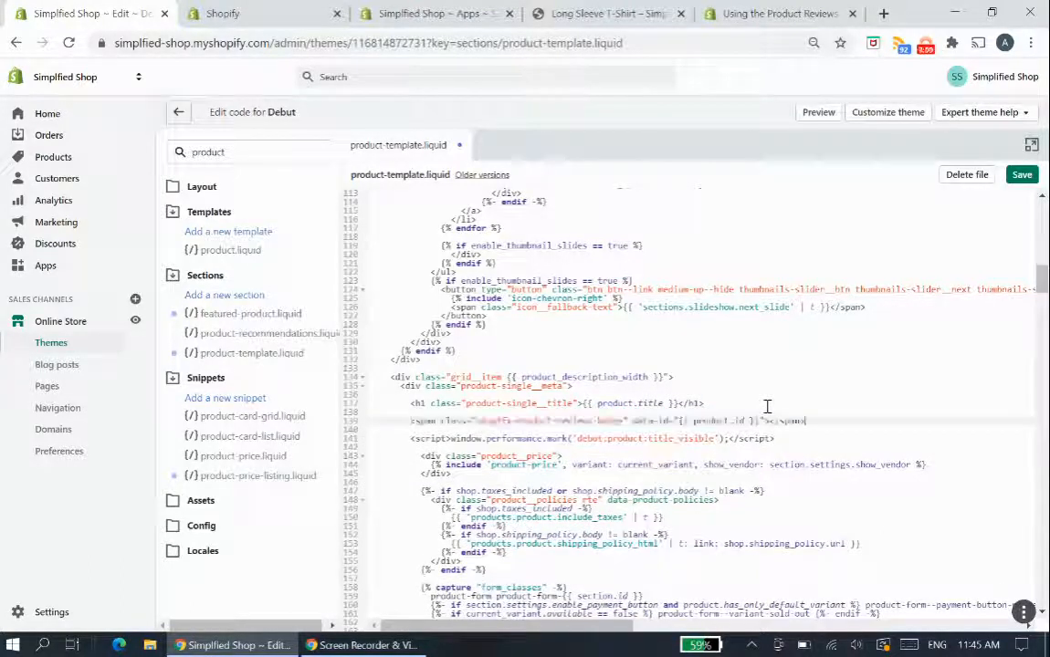
{"action": "key", "text": "ctrl+s"}
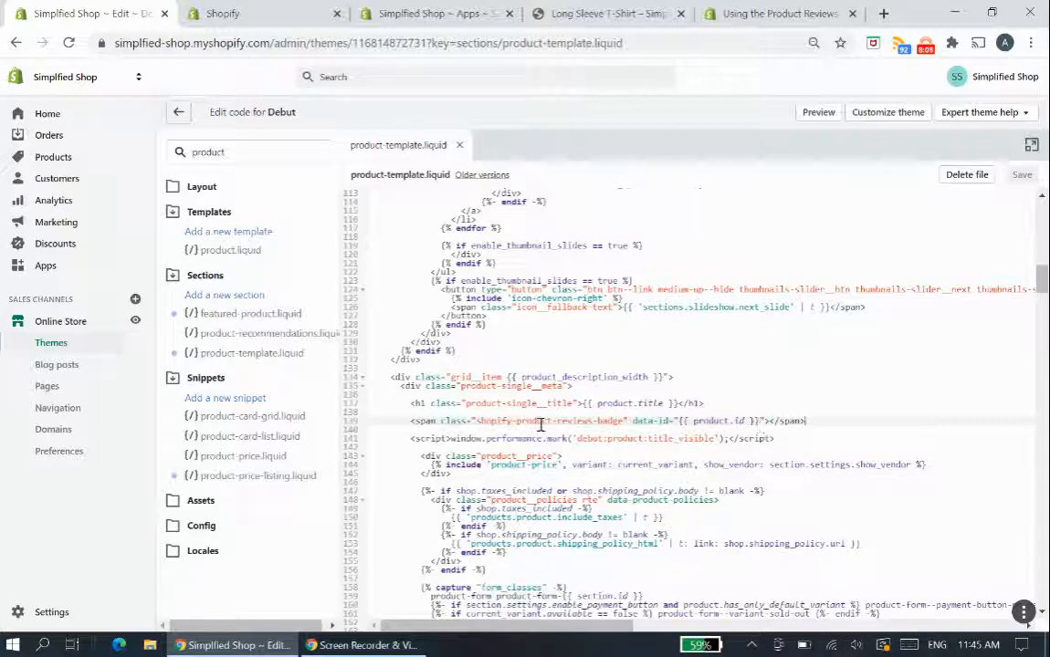
- Reload the Long Sleeve T-Shirt page and check the star rating badge under the title against the Customer Reviews section
{"action": "left_click", "coordinate": [607, 14]}
{"action": "scroll", "coordinate": [741, 307], "scroll_direction": "up", "scroll_amount": 2}
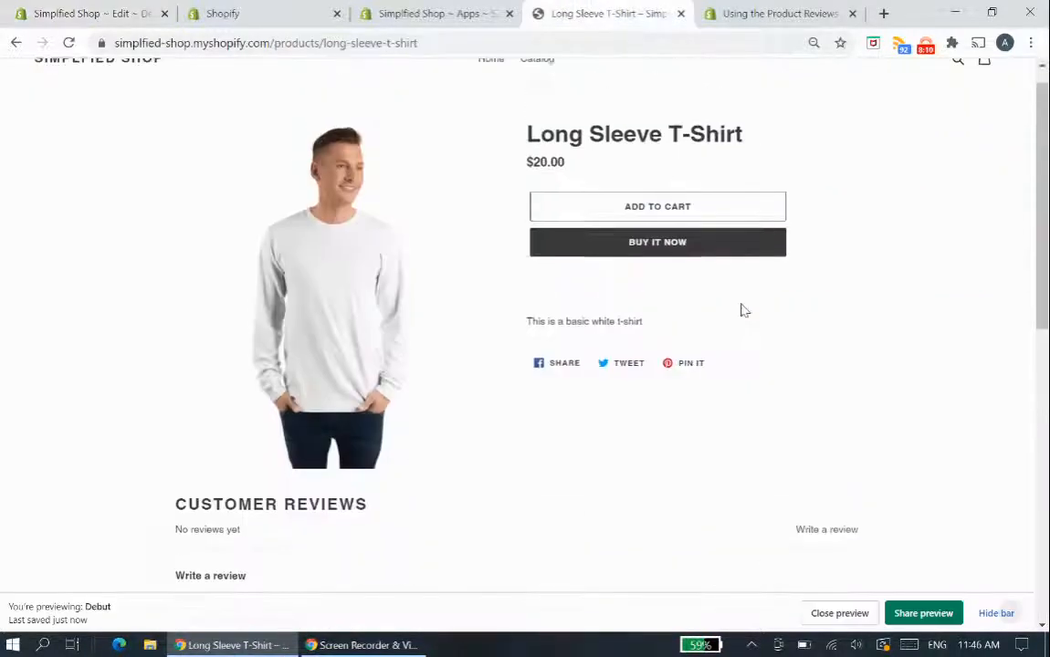
{"action": "key", "text": "F5"}
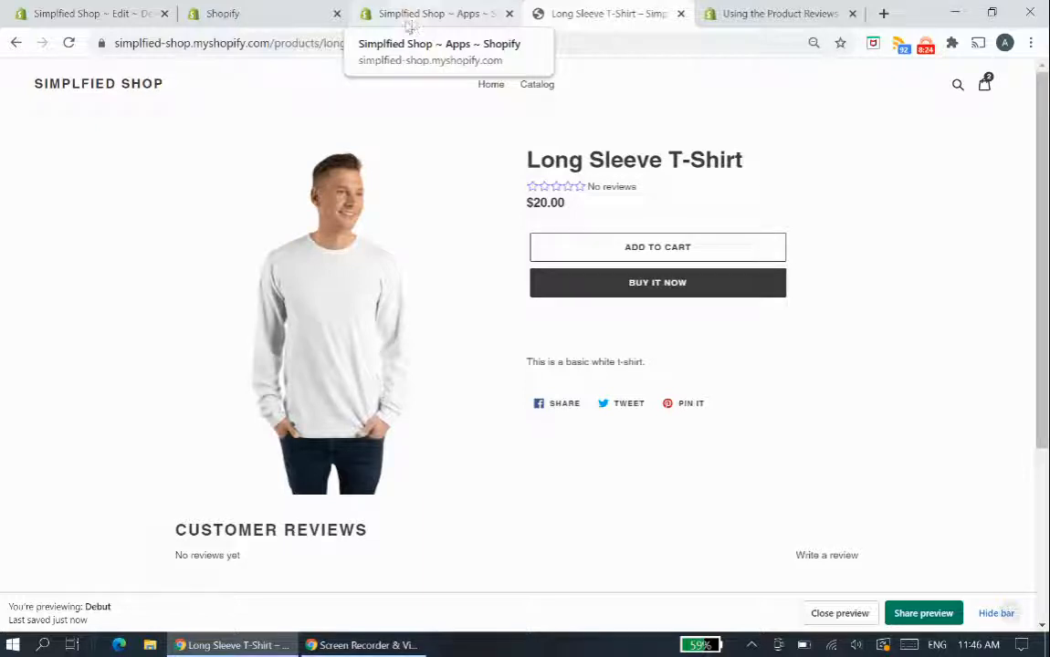
{"action": "left_click", "coordinate": [593, 185]}
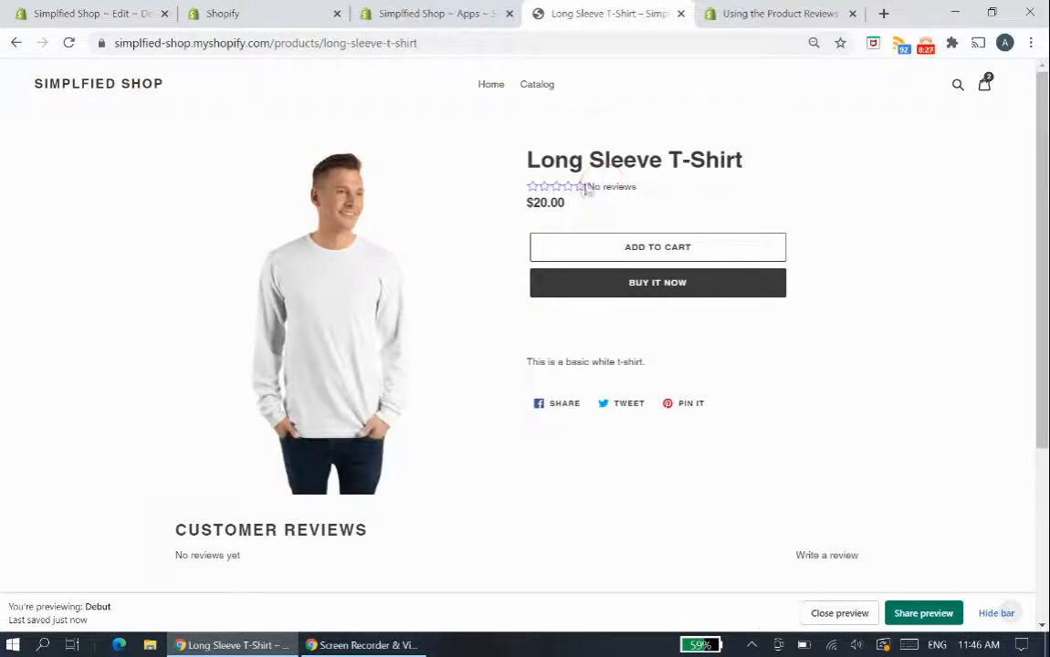
{"action": "scroll", "coordinate": [411, 557], "scroll_direction": "down", "scroll_amount": 3}
{"action": "scroll", "coordinate": [506, 542], "scroll_direction": "up", "scroll_amount": 3}
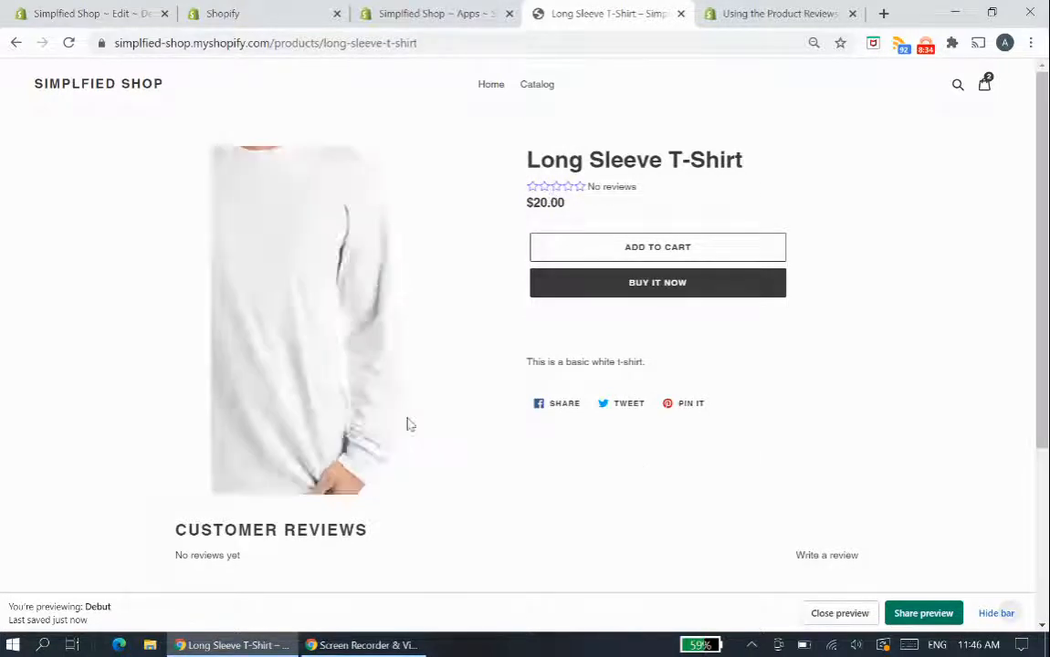
{"action": "scroll", "coordinate": [499, 436], "scroll_direction": "down", "scroll_amount": 3}
{"action": "scroll", "coordinate": [417, 395], "scroll_direction": "up", "scroll_amount": 1}
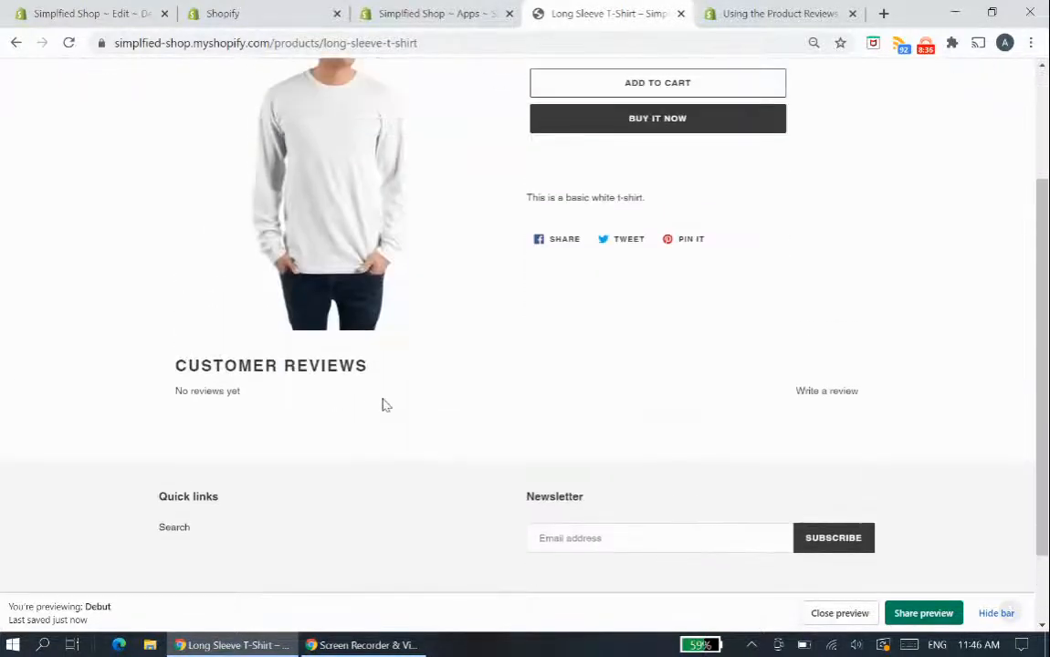
- In product-template.liquid, insert the opening anchor tag <a href="#shopify-product-reviews"> directly before the shopify-product-reviews-badge span
{"action": "left_click", "coordinate": [361, 12]}
{"action": "left_click", "coordinate": [274, 11]}
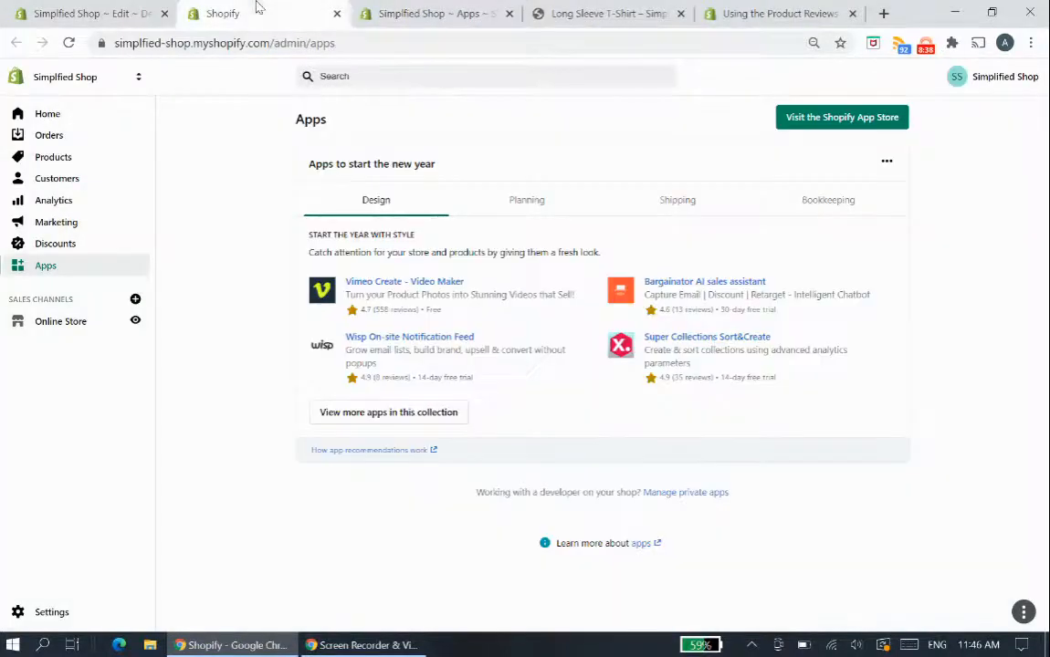
{"action": "left_click", "coordinate": [91, 13]}
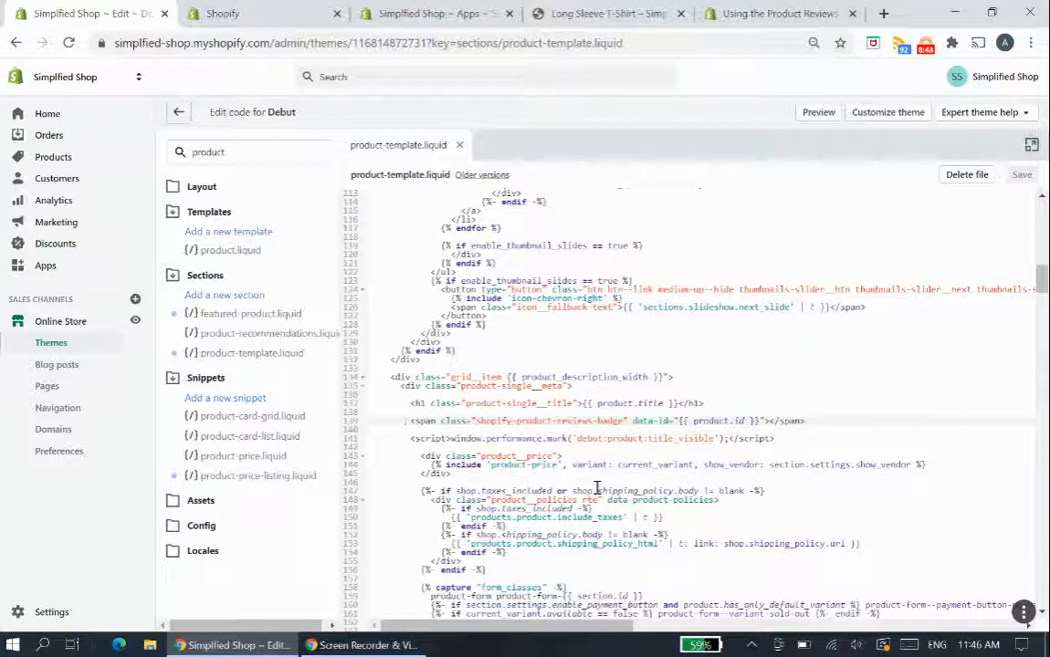
{"action": "type", "text": "<a hr"}
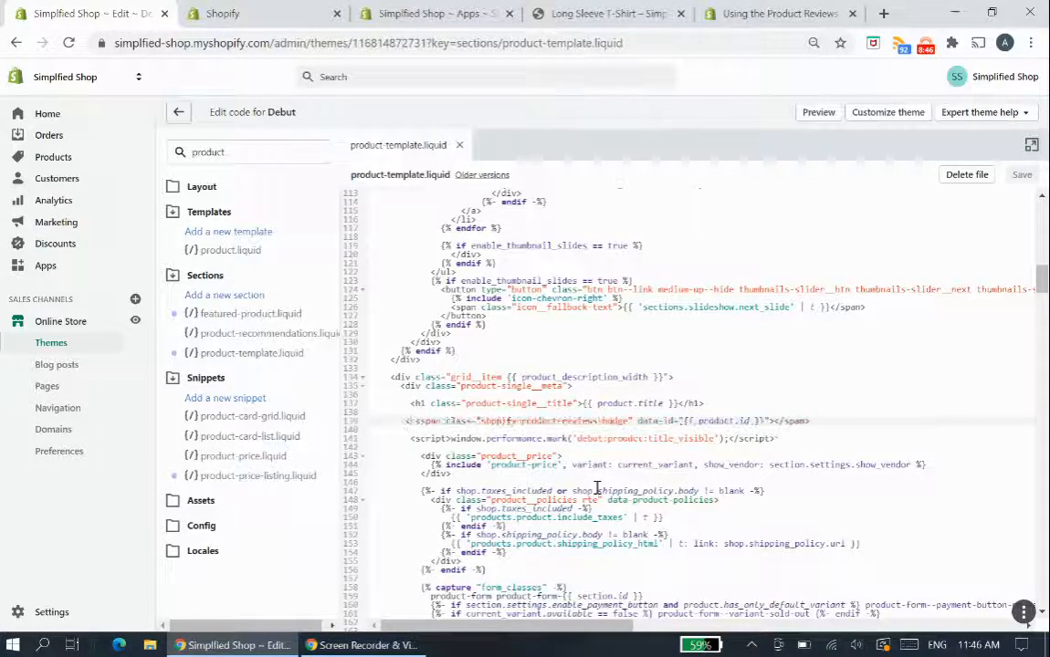
{"action": "type", "text": "ef"}
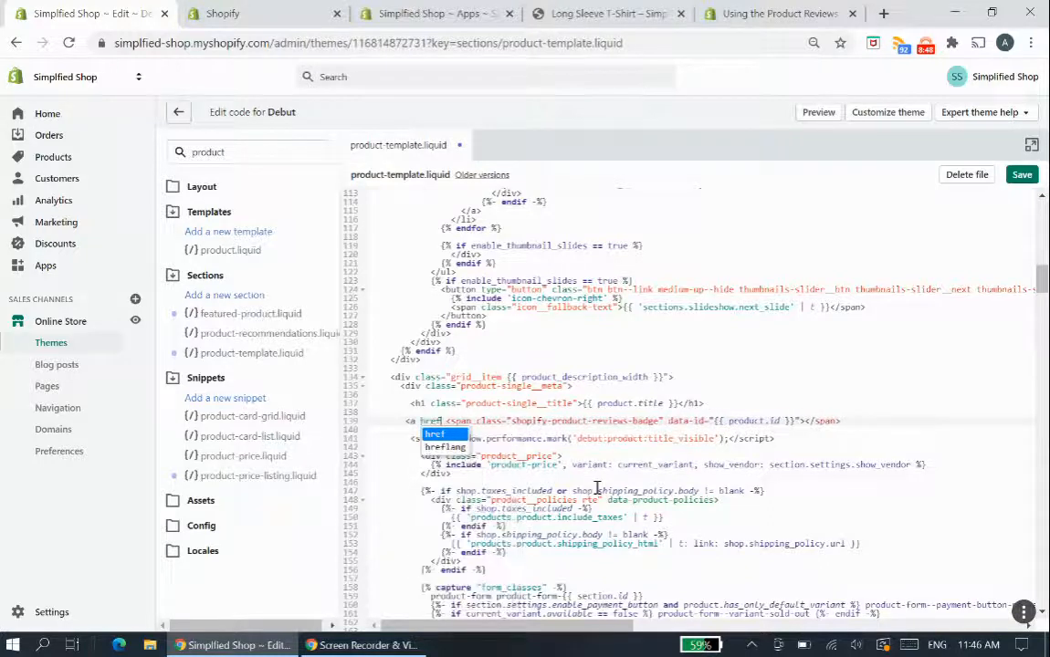
{"action": "type", "text": "="}
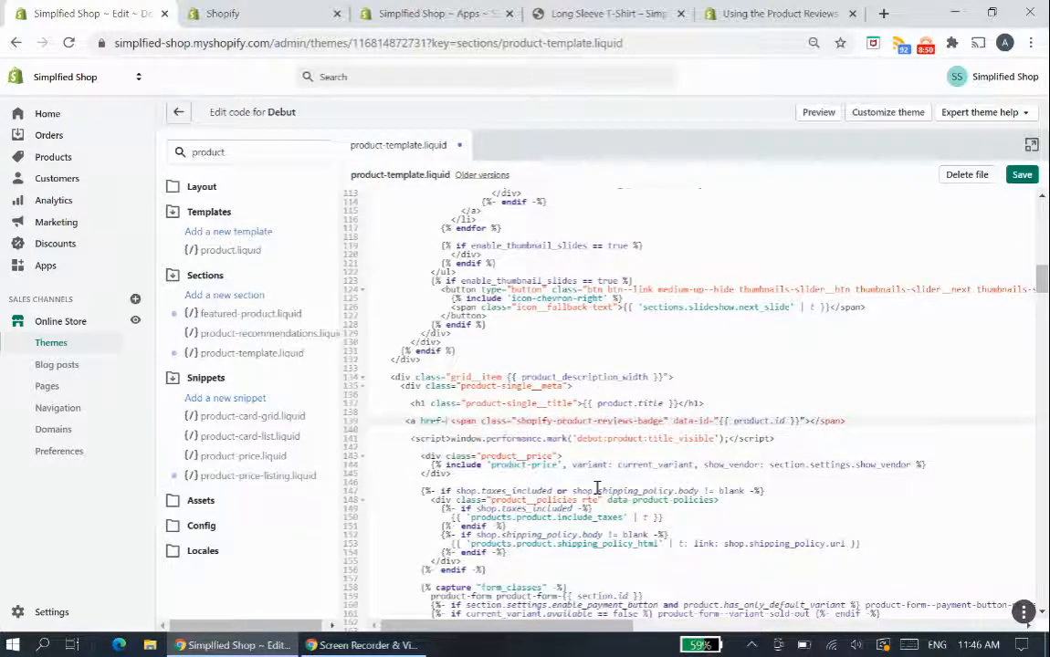
{"action": "type", "text": "\"#\">hopify-prod"}
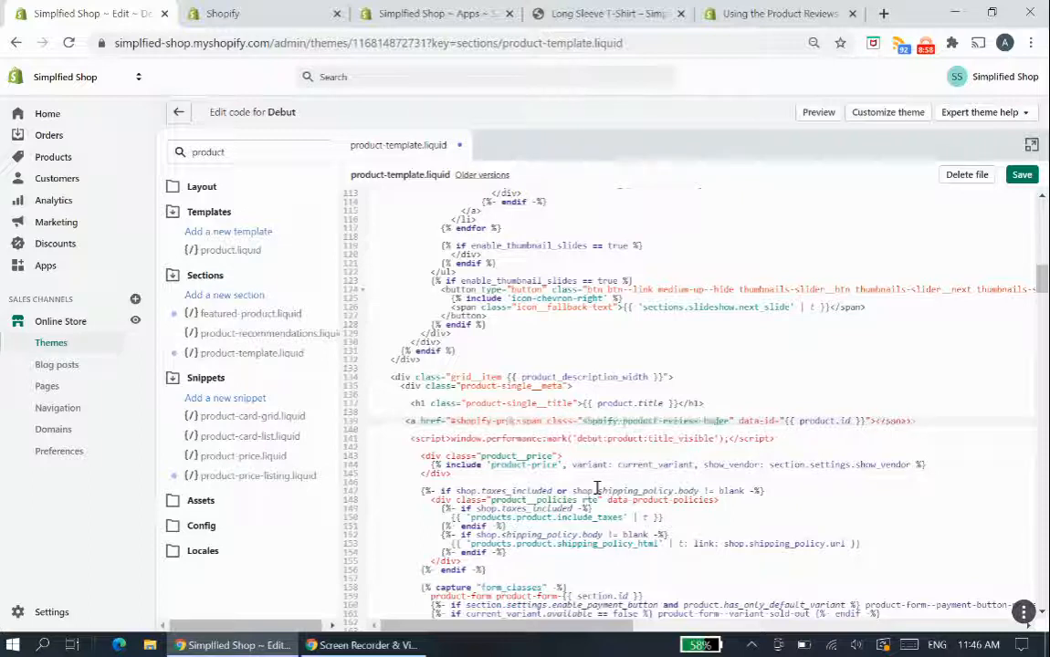
{"action": "type", "text": "uct-rel"}
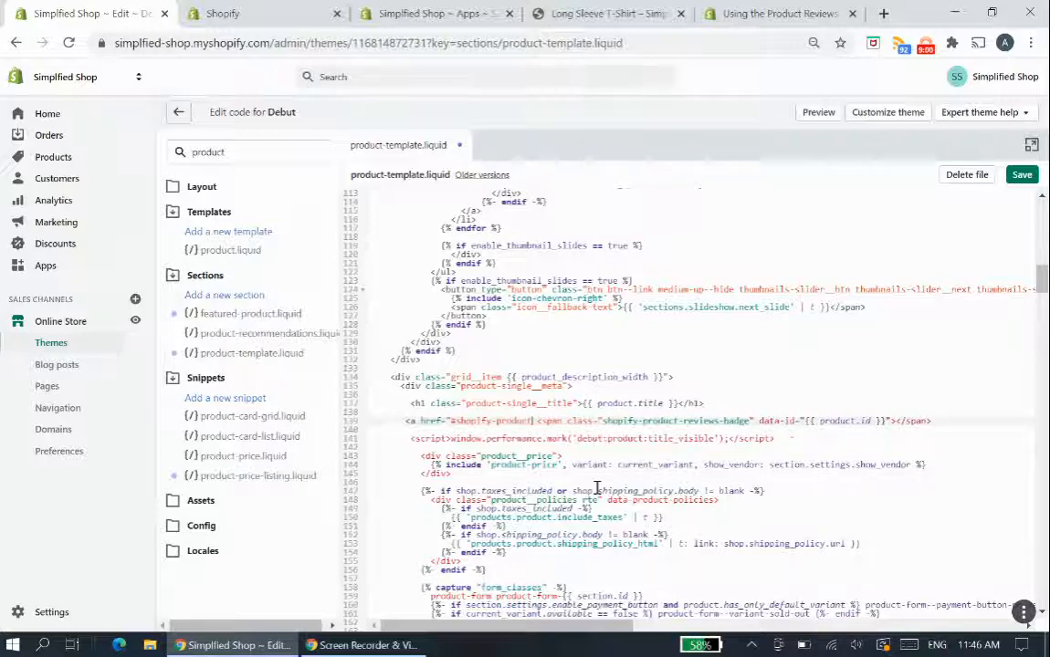
{"action": "type", "text": "iews"}
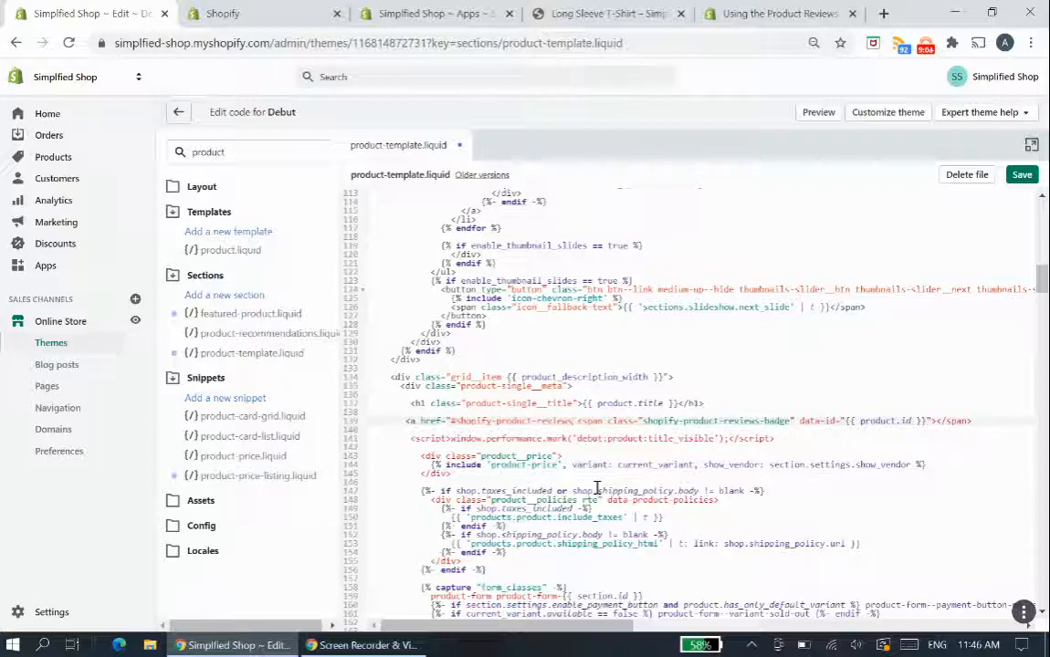
{"action": "type", "text": "\">"}
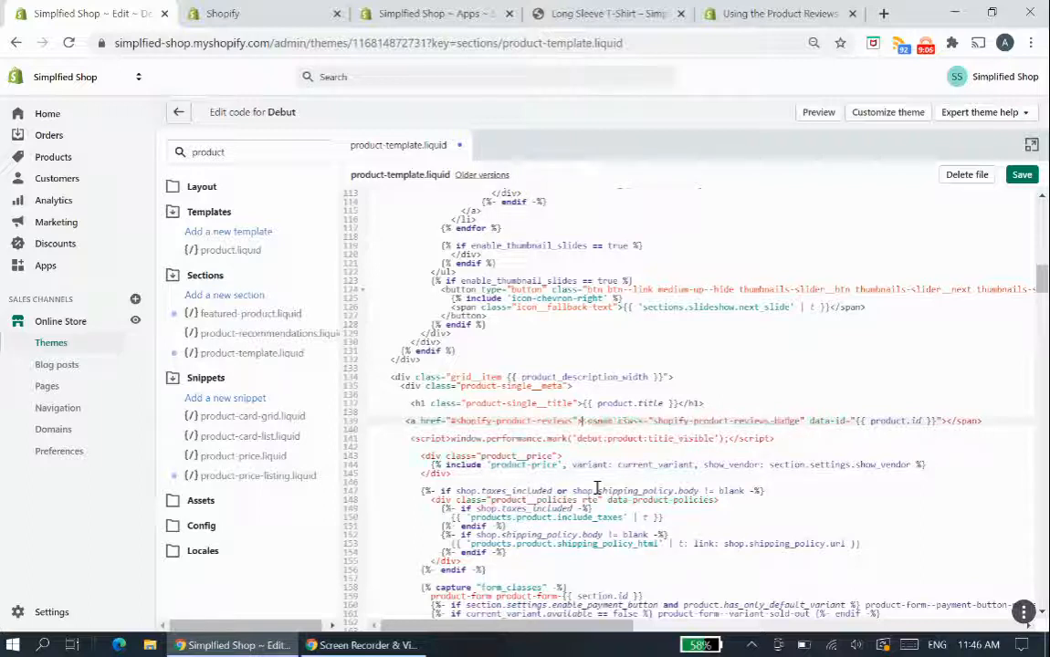
{"action": "key", "text": "BackSpace"}
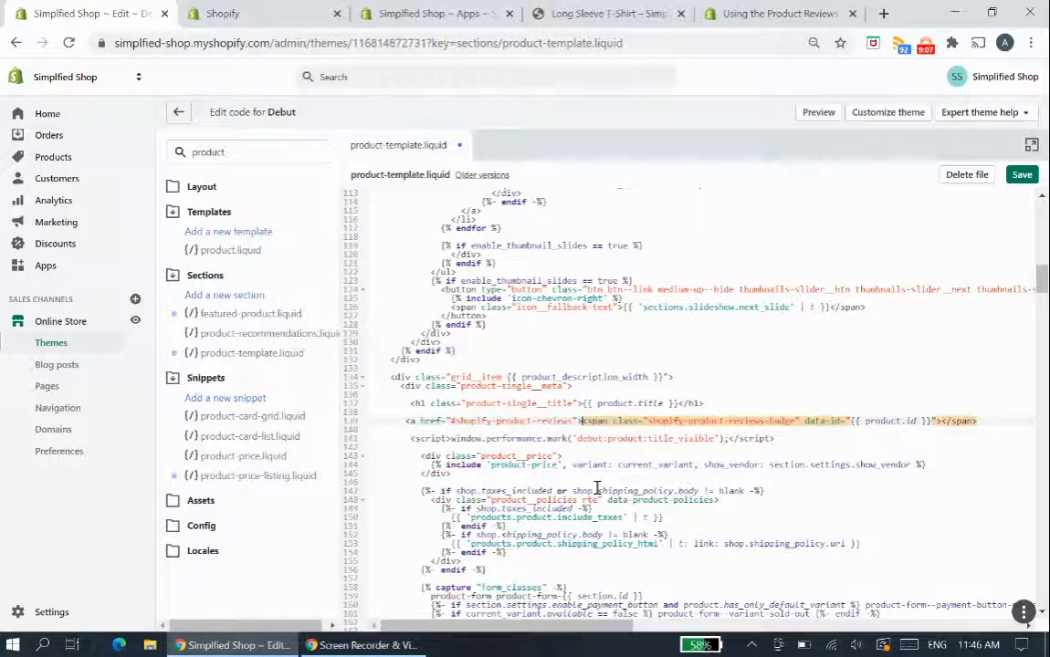
- Close the anchor with </a> directly after the badge span's closing tag and save product-template.liquid
{"action": "left_click", "coordinate": [977, 421]}
{"action": "type", "text": "</a>a"}
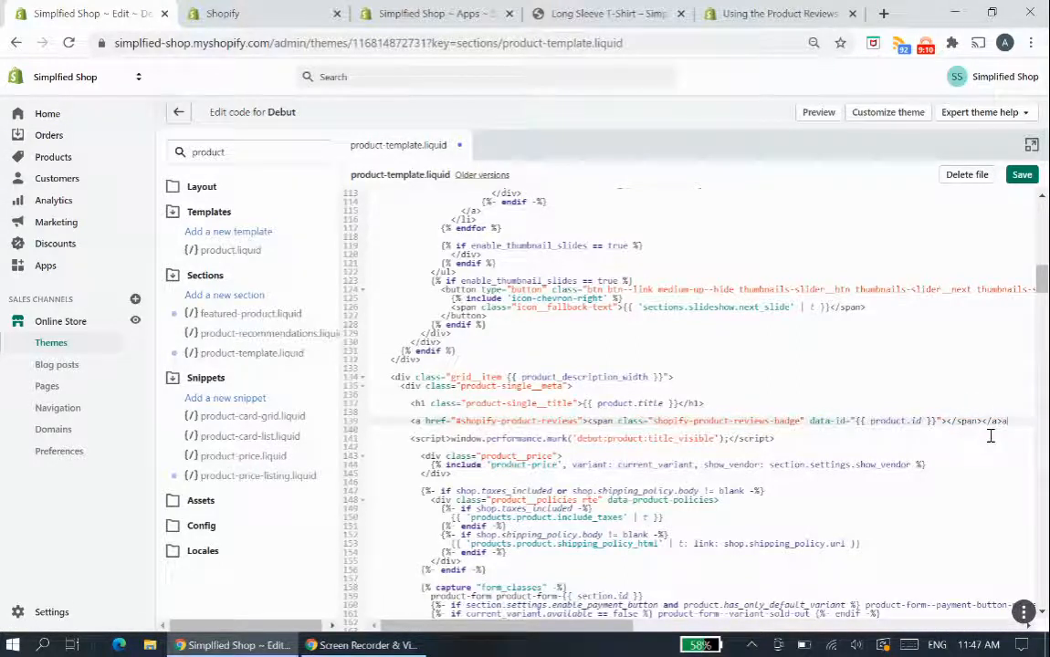
{"action": "key", "text": "BackSpace"}
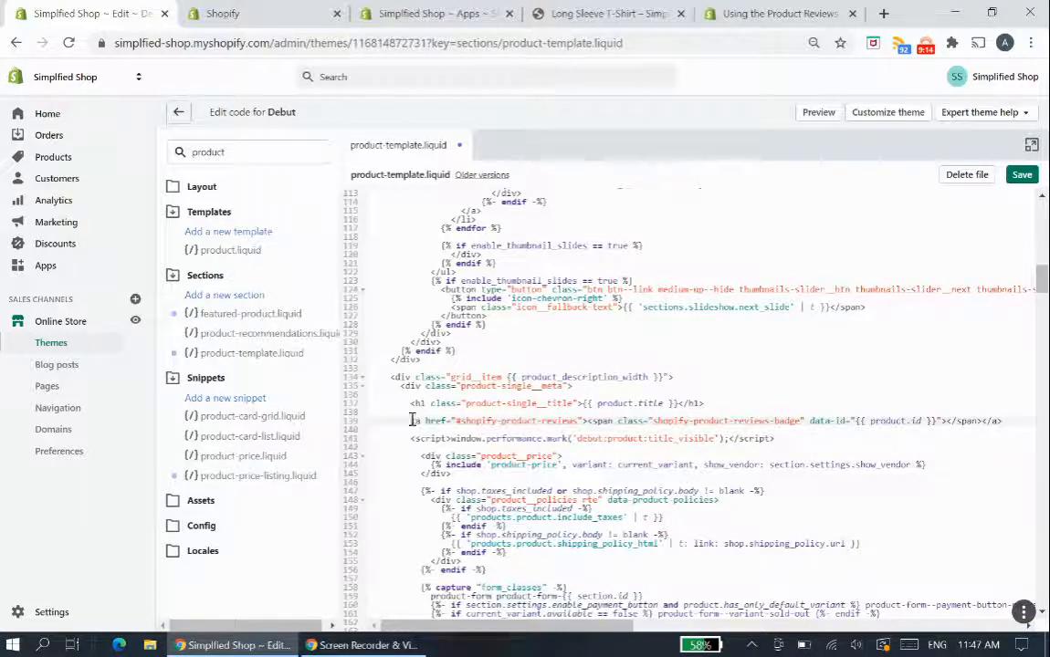
{"action": "left_click_drag", "start_coordinate": [412, 419], "coordinate": [585, 421]}
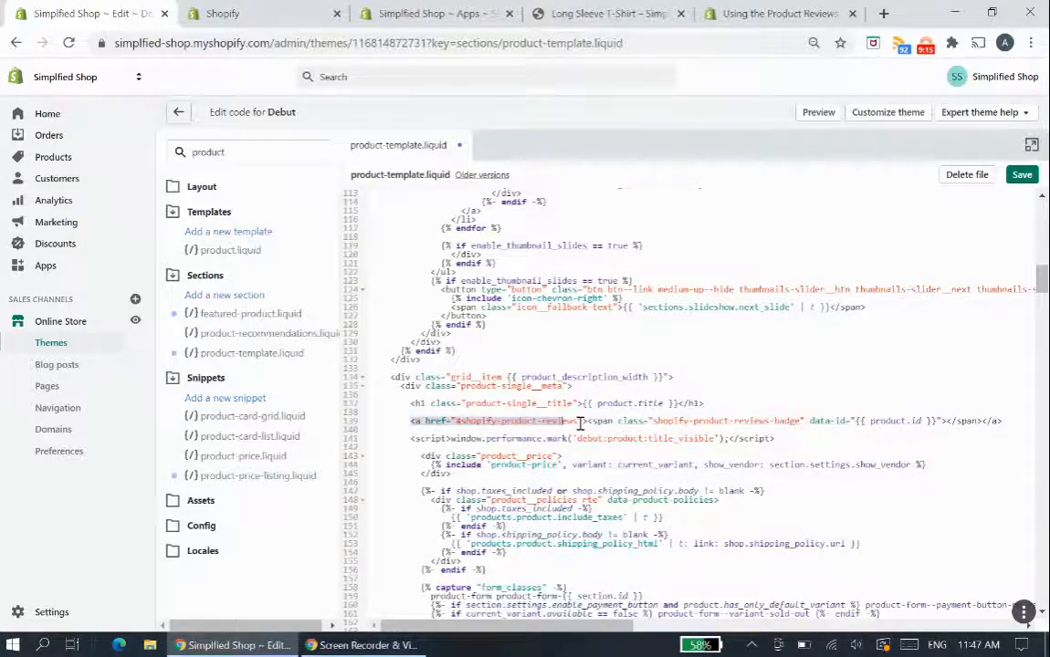
{"action": "left_click", "coordinate": [986, 421]}
{"action": "left_click", "coordinate": [1025, 177]}
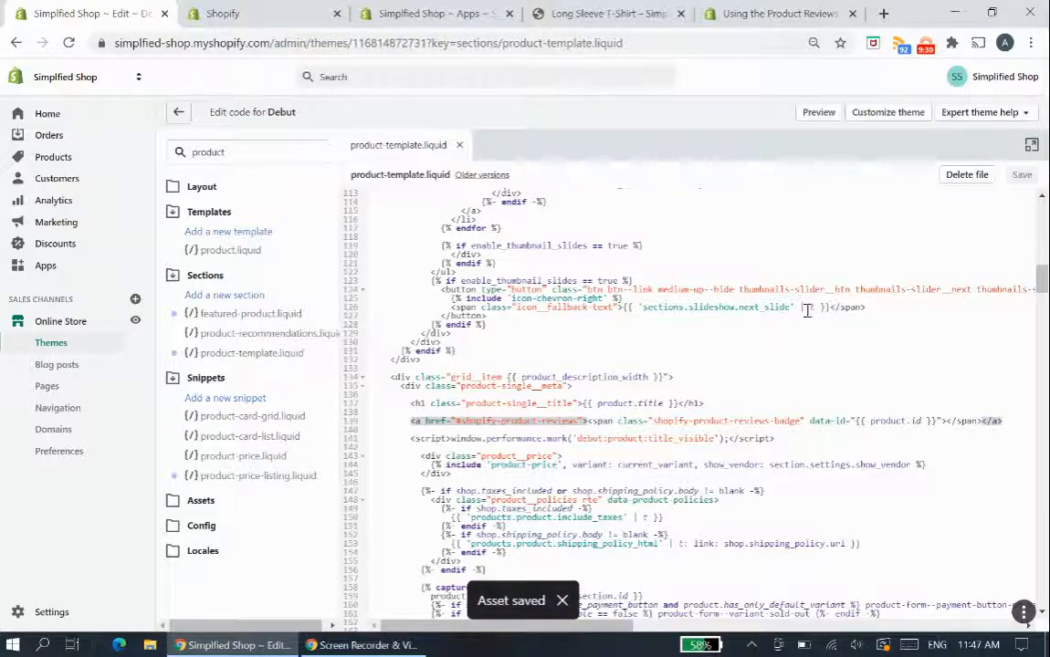
- Reload the Long Sleeve T-Shirt page and test the star rating badge's link to the Customer Reviews section
{"action": "left_click", "coordinate": [611, 13]}
{"action": "scroll", "coordinate": [755, 228], "scroll_direction": "up", "scroll_amount": 3}
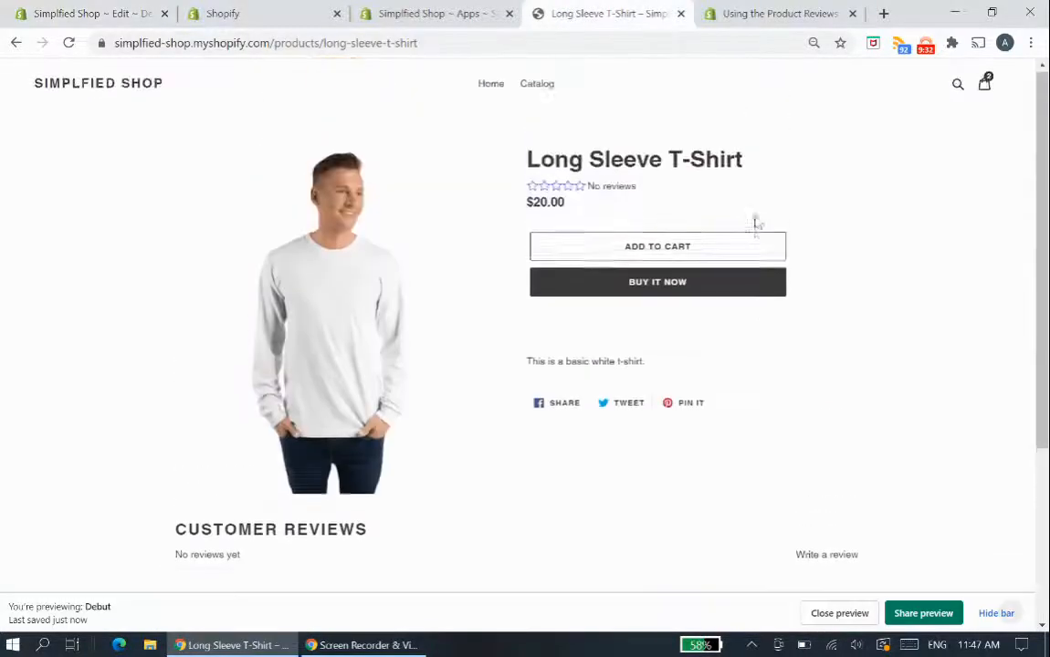
{"action": "key", "text": "F5"}
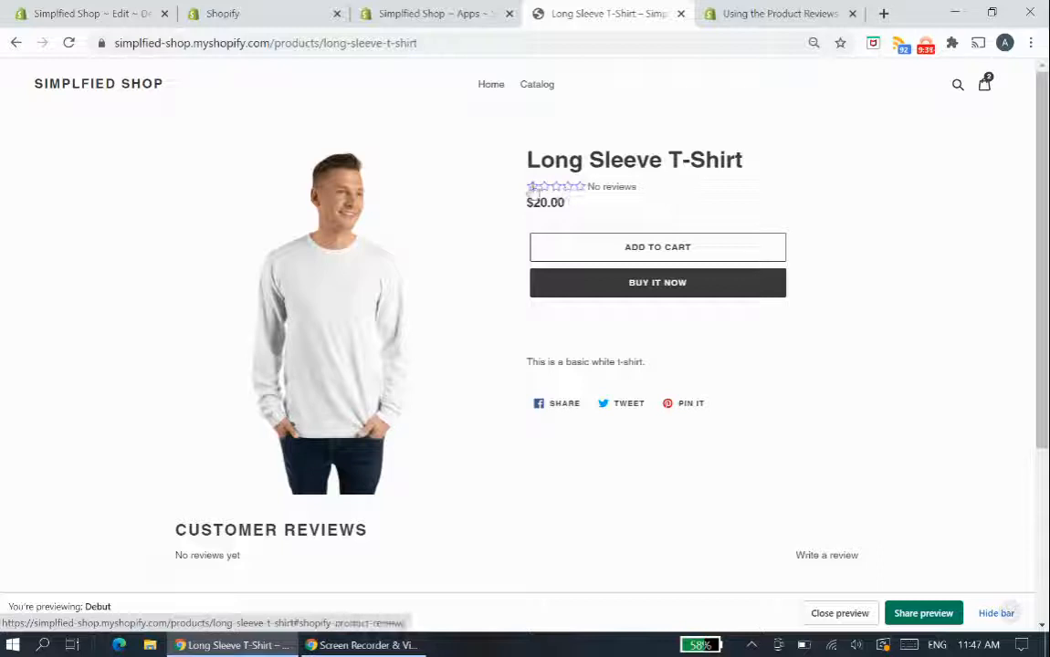
{"action": "left_click", "coordinate": [560, 187]}
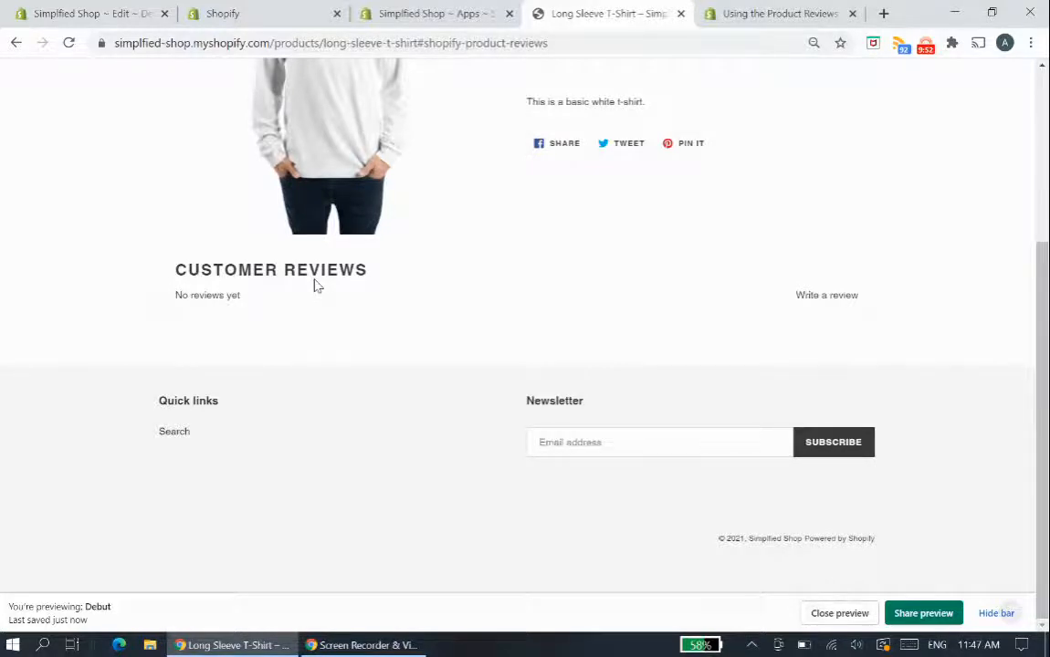
{"action": "scroll", "coordinate": [311, 308], "scroll_direction": "up", "scroll_amount": 3}
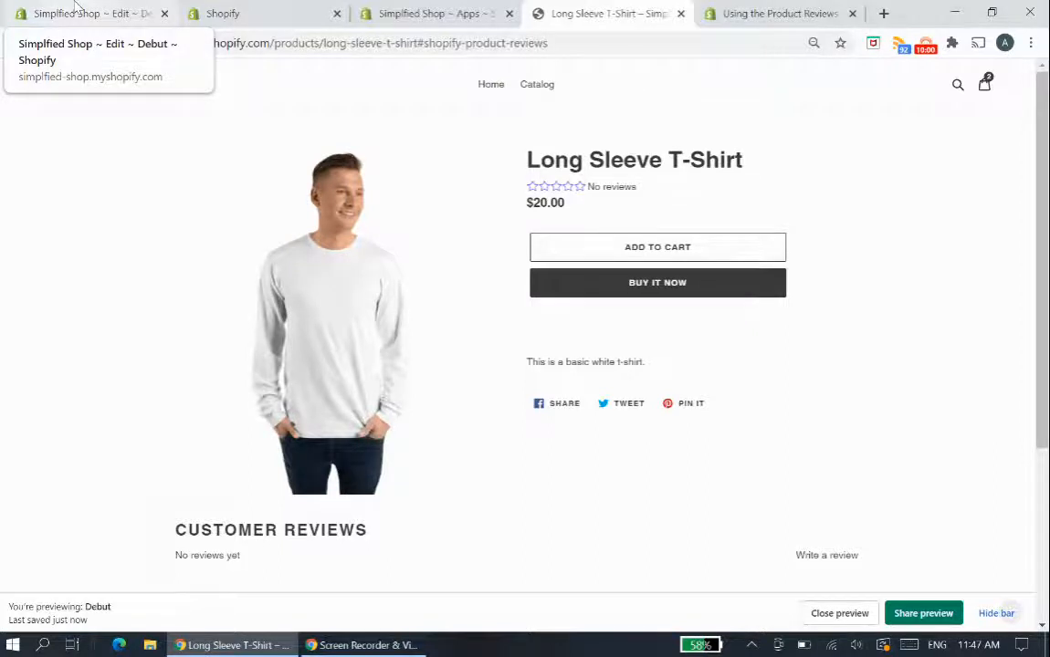
- View the store's catalog page, then search the theme files for "product-" and open the product-card-grid.liquid snippet
{"action": "left_click", "coordinate": [535, 87]}
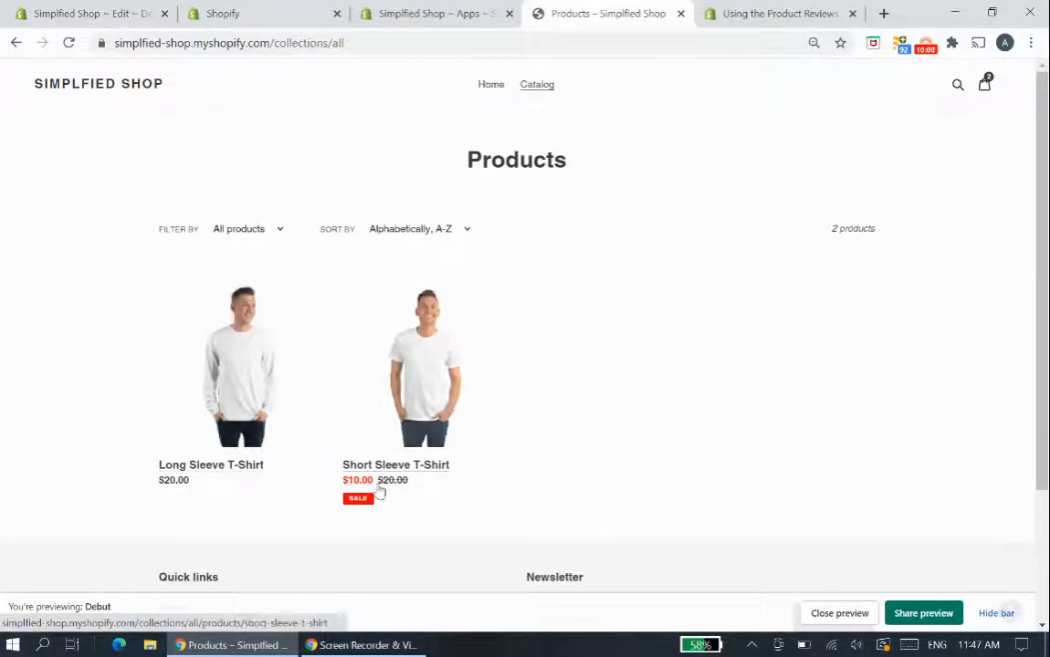
{"action": "left_click", "coordinate": [81, 8]}
{"action": "double_click", "coordinate": [286, 146]}
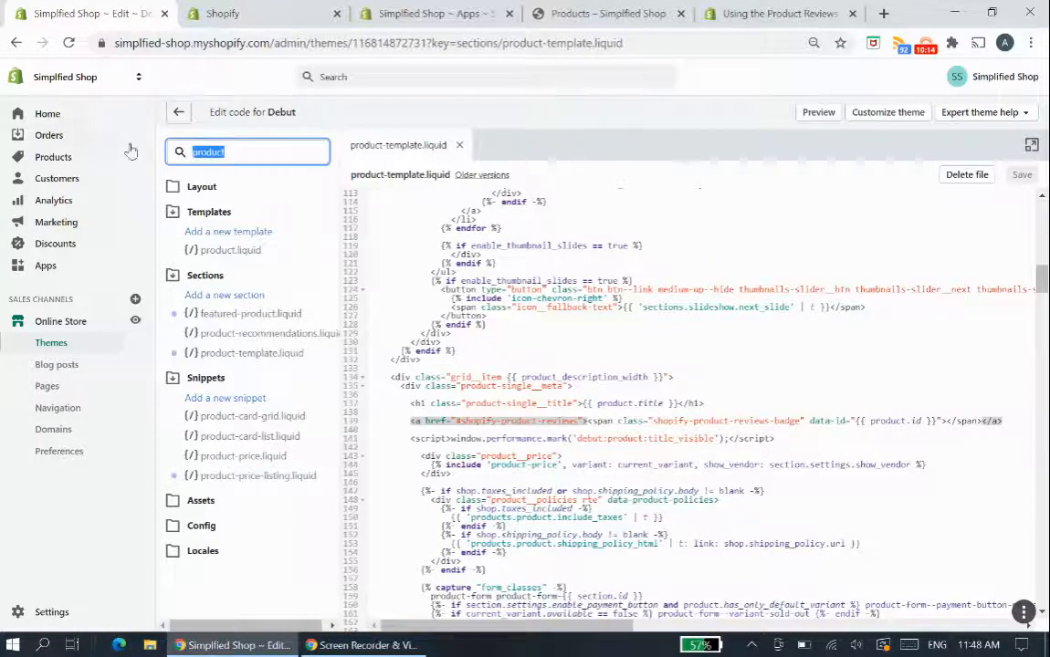
{"action": "key", "text": "BackSpace"}
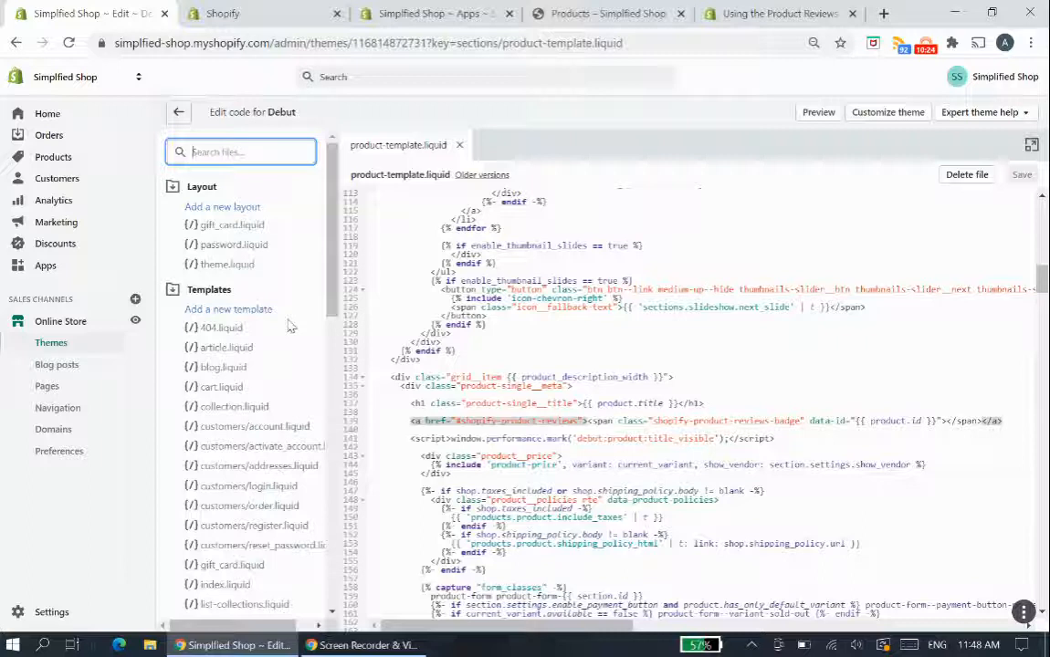
{"action": "type", "text": "product-"}
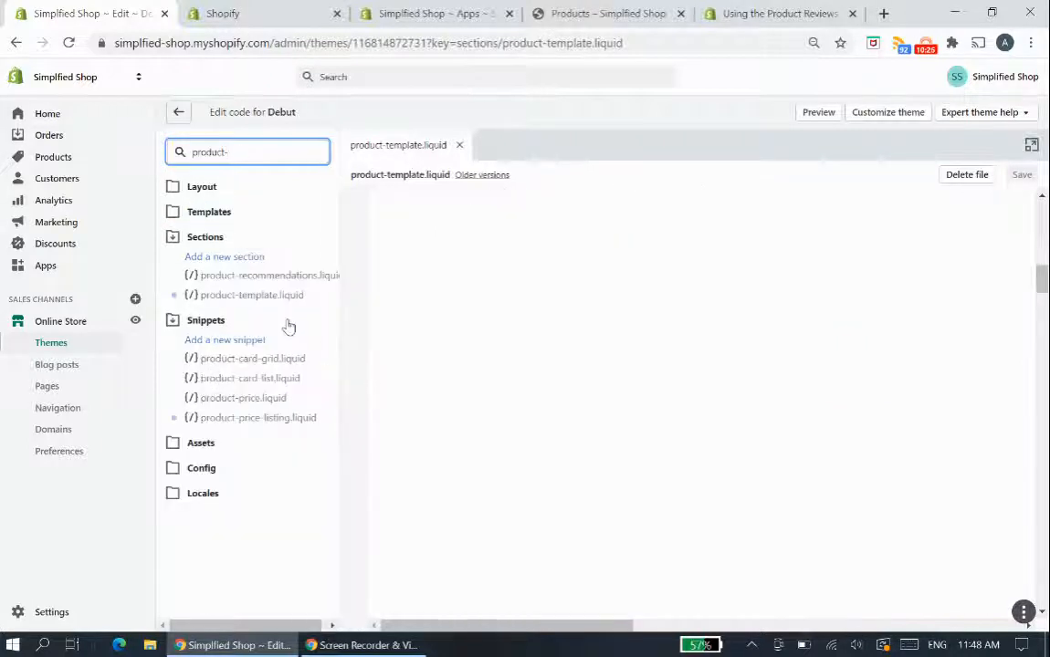
{"action": "left_click", "coordinate": [255, 362]}
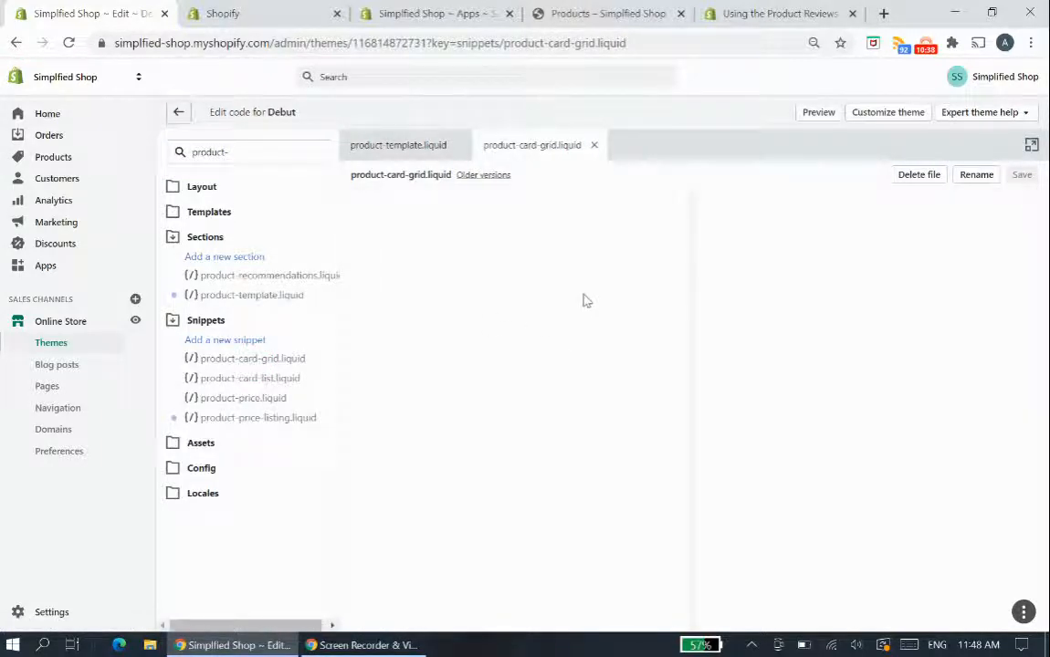
{"action": "left_click", "coordinate": [178, 112]}
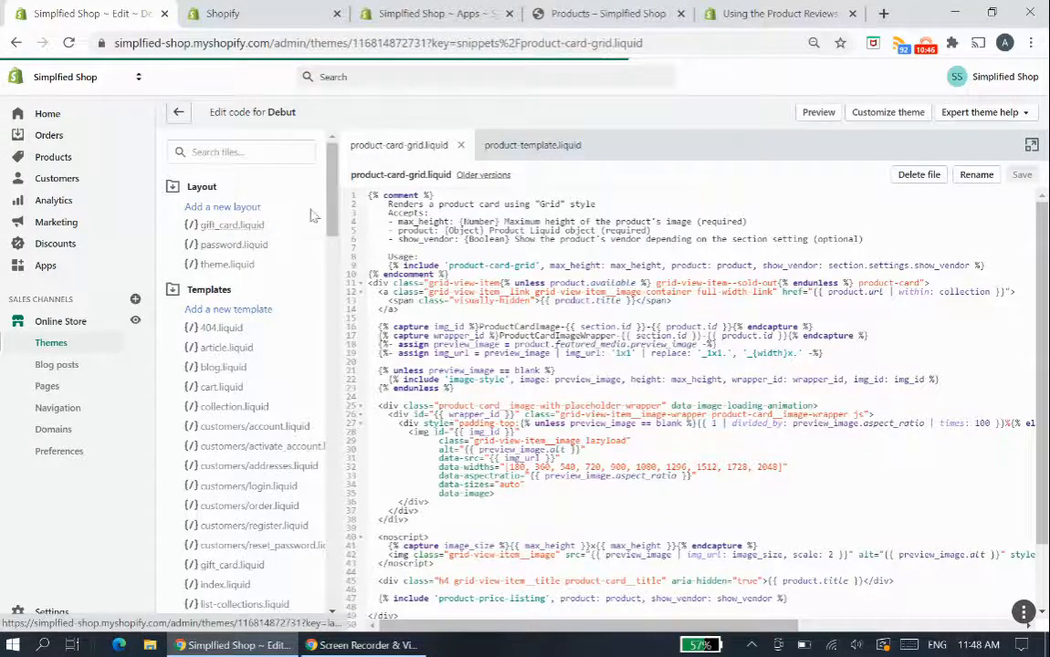
- Paste the shopify-product-reviews-badge span on a new line below the product-price-listing include in product-card-grid.liquid and save the file
{"action": "scroll", "coordinate": [770, 349], "scroll_direction": "down", "scroll_amount": 1}
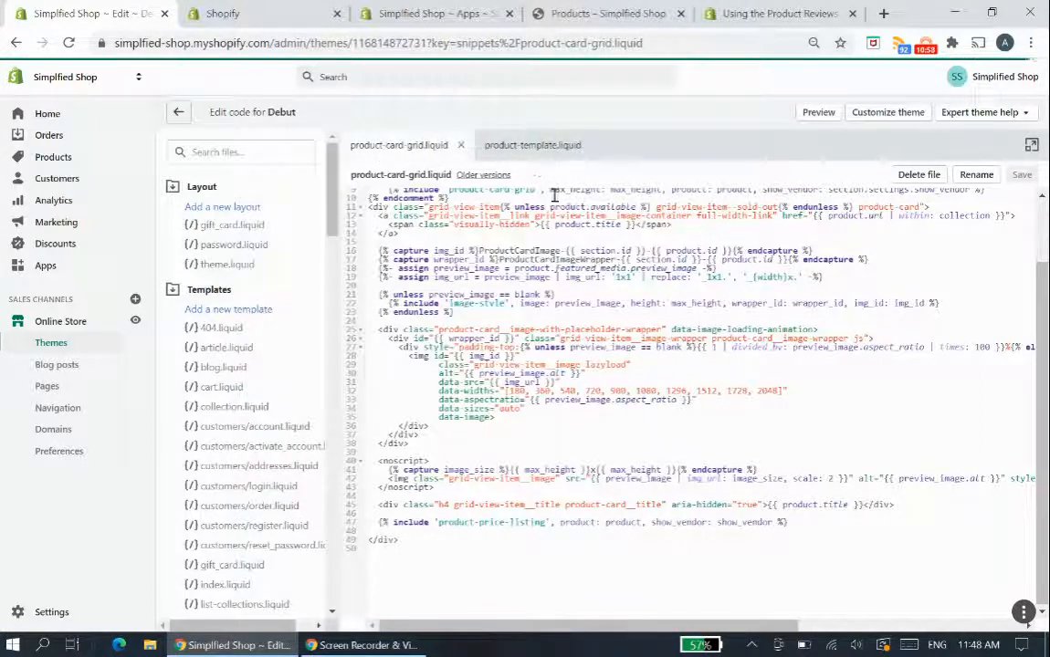
{"action": "left_click", "coordinate": [828, 523]}
{"action": "key", "text": "Return"}
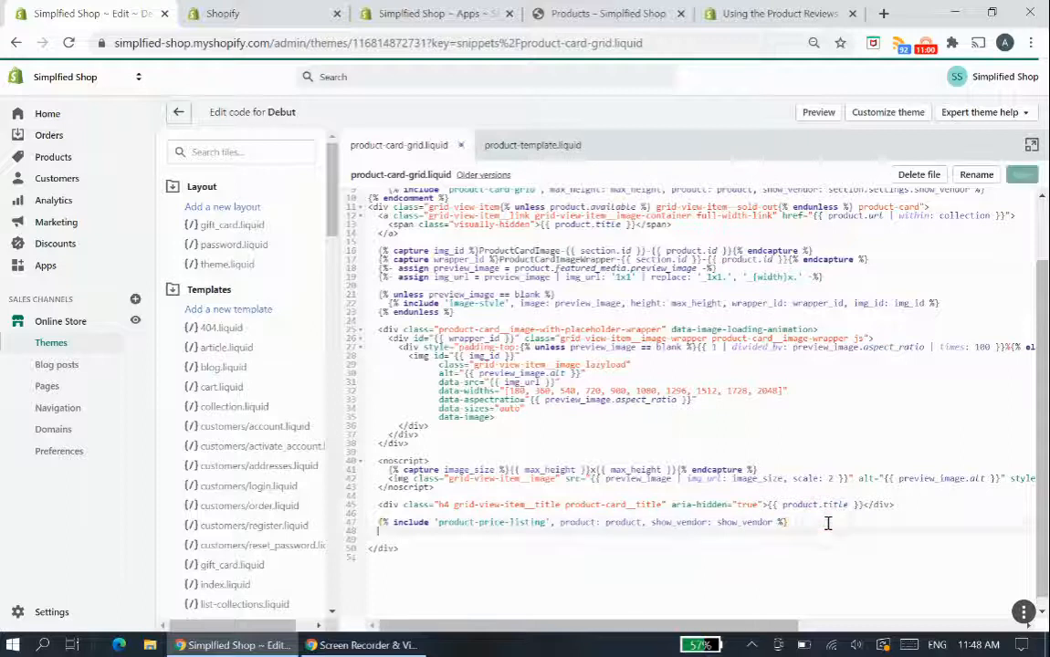
{"action": "key", "text": "Return"}
{"action": "type", "text": "<span class=\"shopify-product-reviews-badge\" data-id=\"{{ product.id }}\"></span>"}
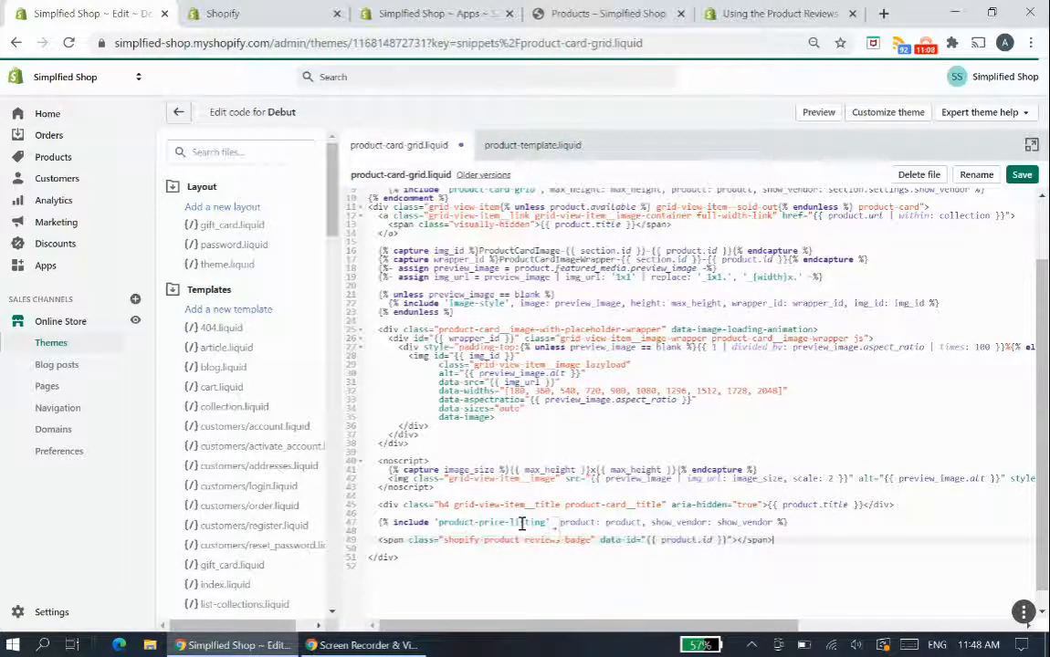
{"action": "key", "text": "ctrl+s"}
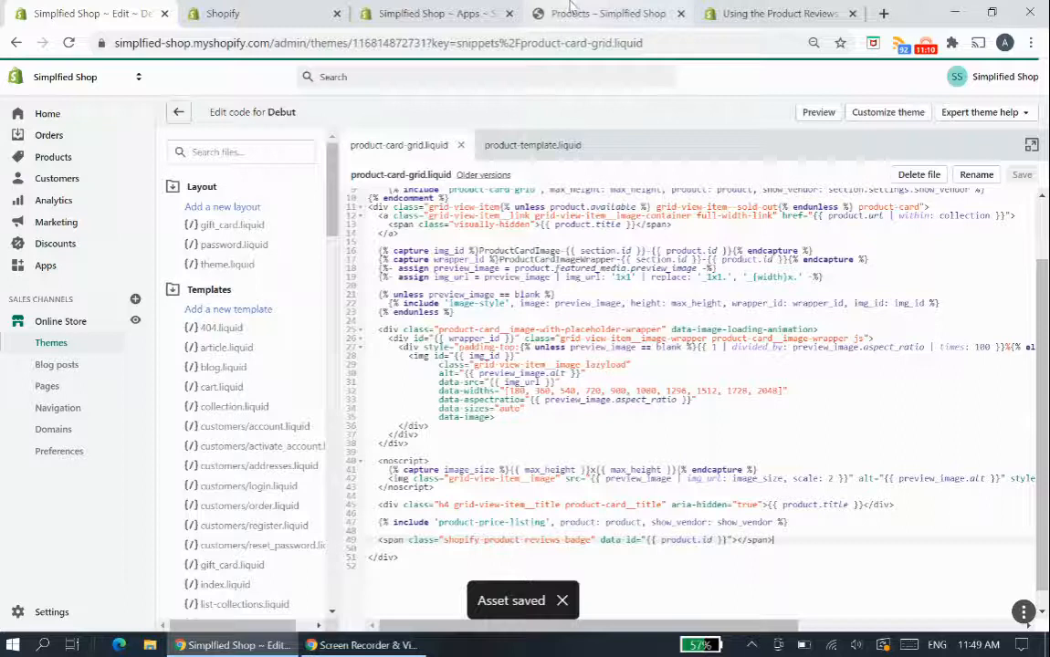
- Reload the catalog page and check the star rating badges under both T-shirt products
{"action": "left_click", "coordinate": [573, 8]}
{"action": "key", "text": "F5"}
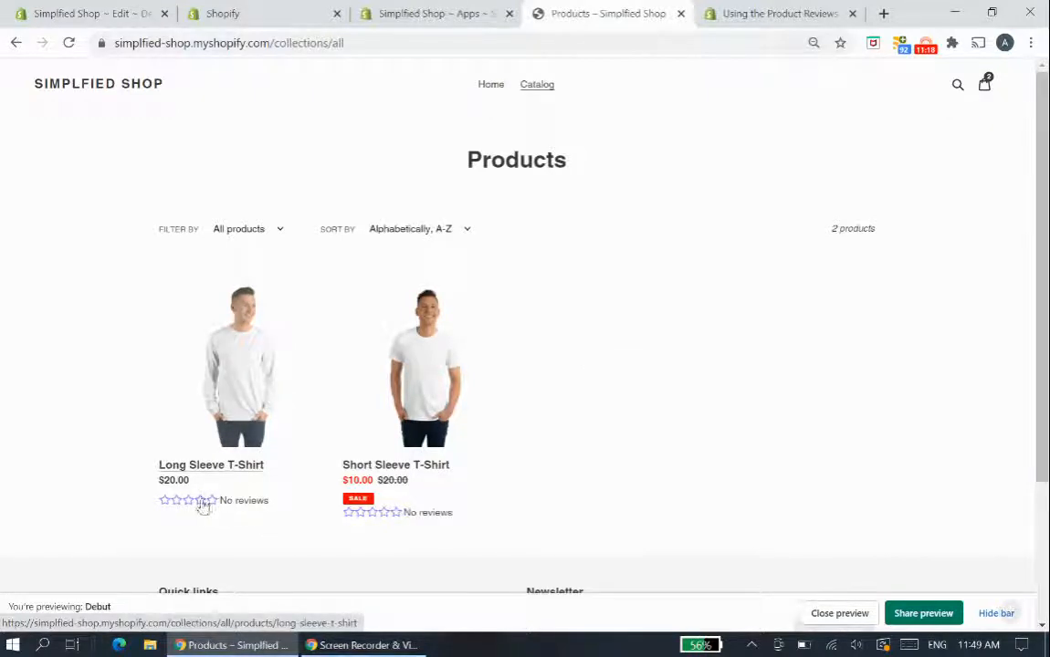
{"action": "left_click", "coordinate": [286, 9]}
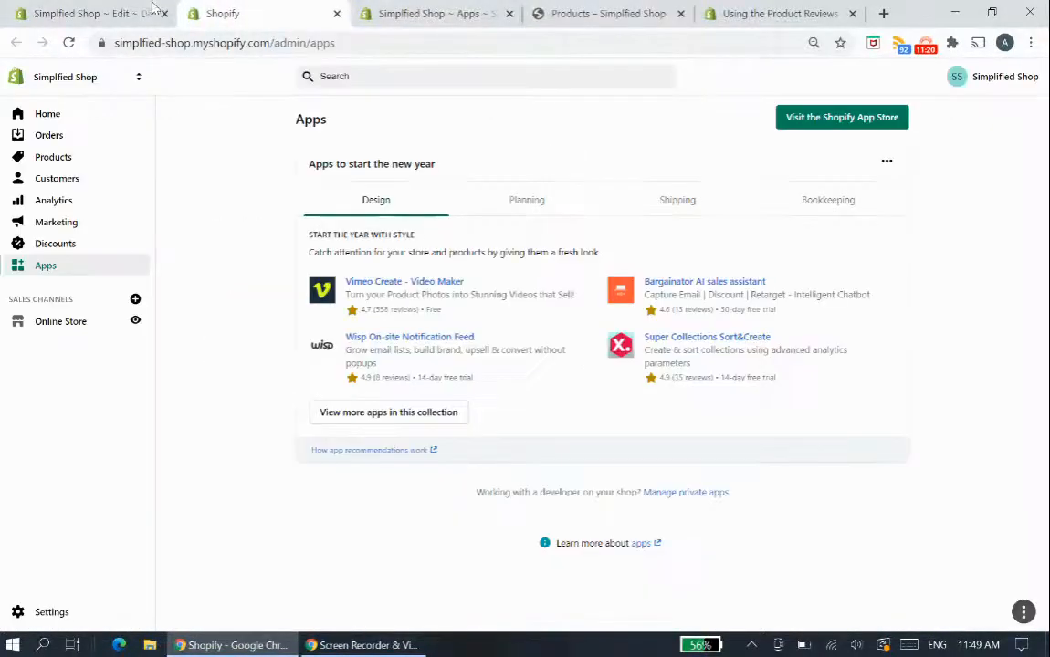
- Return to the Debut code editor, search the theme files for "grid" and close the open product-card-grid.liquid file
{"action": "left_click", "coordinate": [103, 9]}
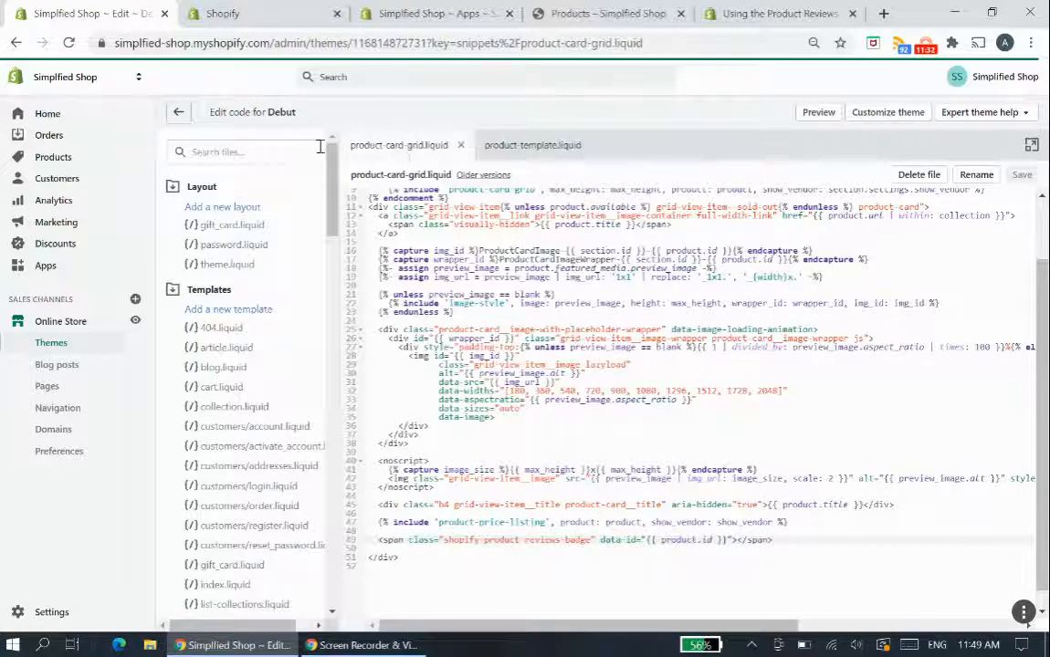
{"action": "left_click", "coordinate": [258, 151]}
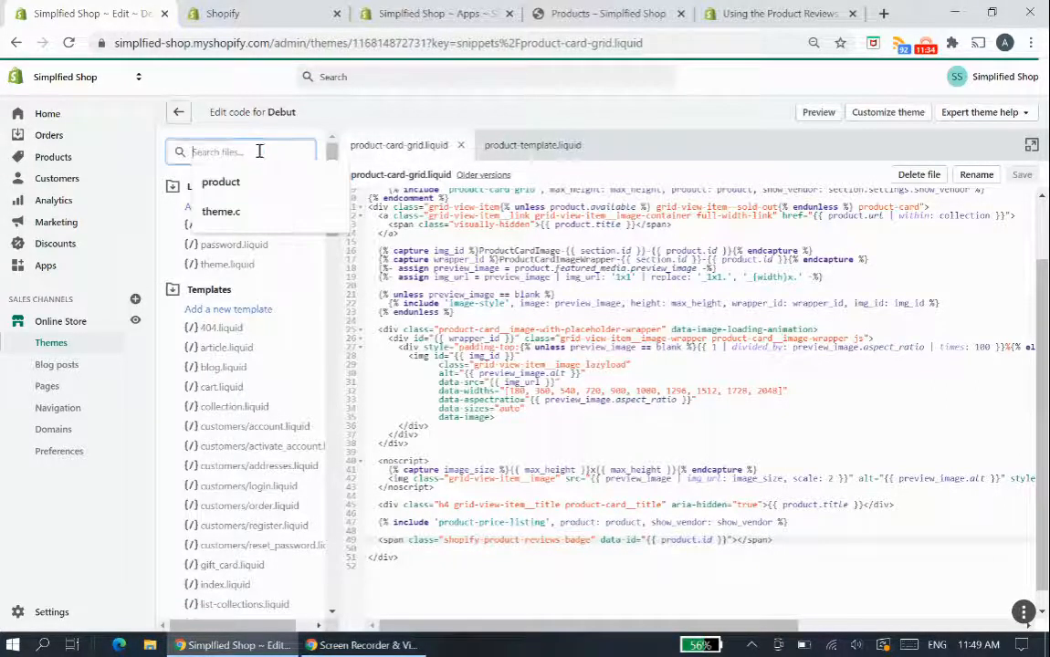
{"action": "type", "text": "grid"}
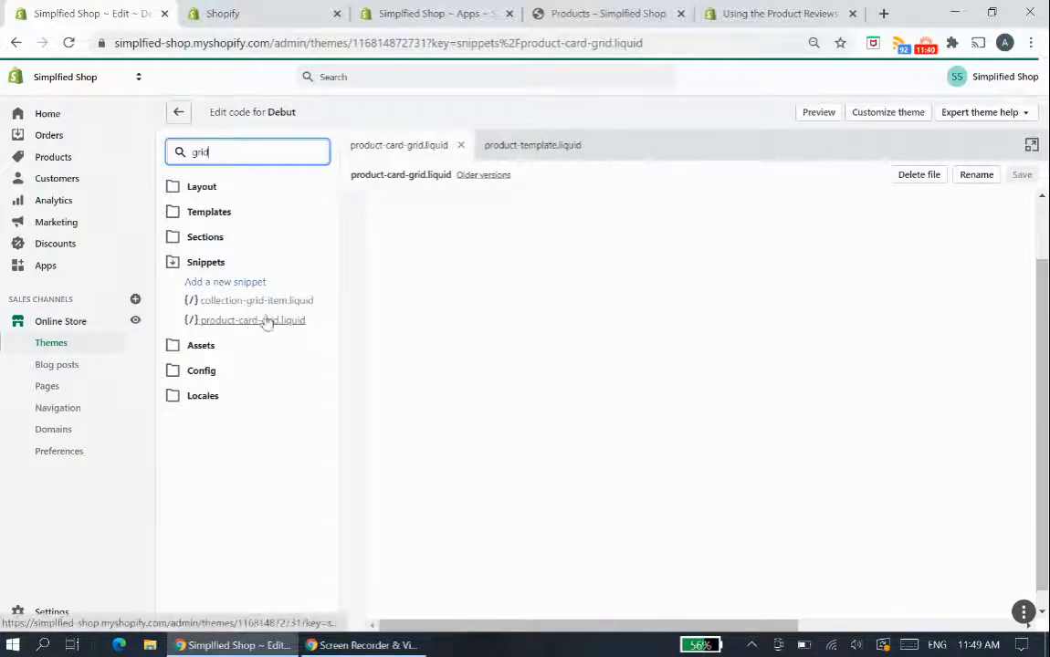
{"action": "left_click", "coordinate": [463, 148]}
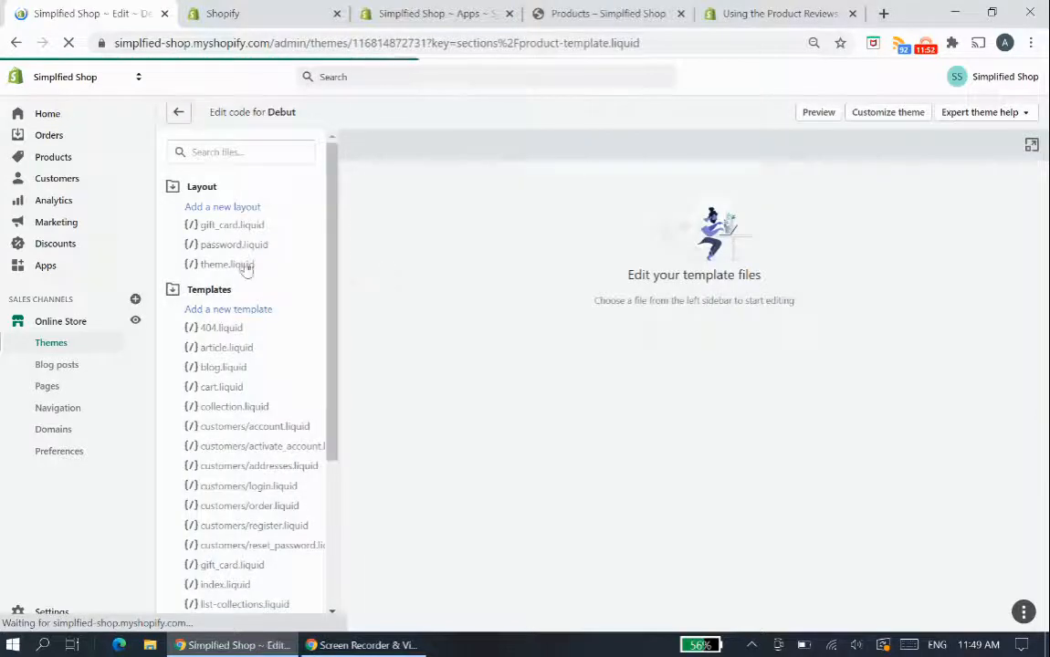
- Search the theme files for "card" and open the product-card-grid.liquid snippet
{"action": "left_click", "coordinate": [269, 149]}
{"action": "type", "text": "card"}
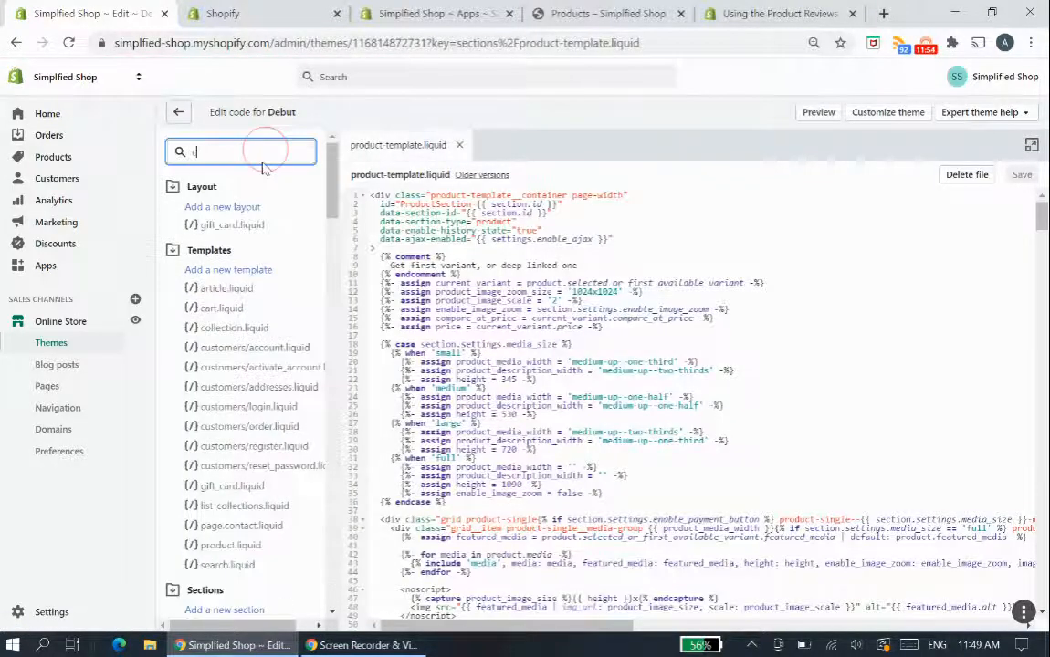
{"action": "left_click", "coordinate": [253, 376]}
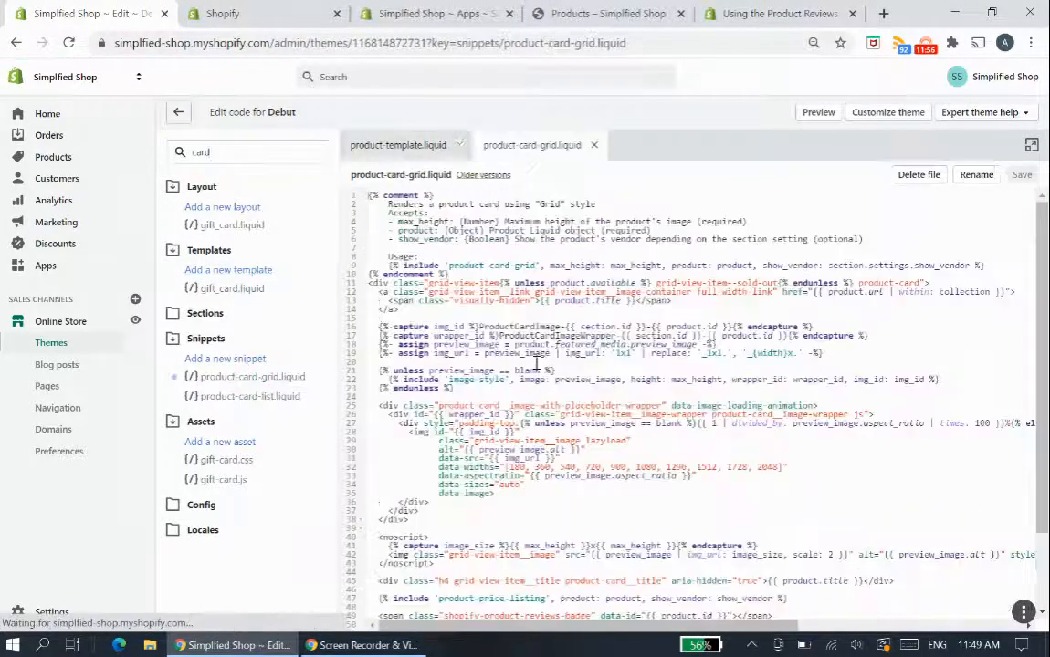
- Examine the product.title and product-price-listing code in product-card-grid.liquid and compare it with the product cards on the catalog page
{"action": "scroll", "coordinate": [438, 505], "scroll_direction": "down", "scroll_amount": 3}
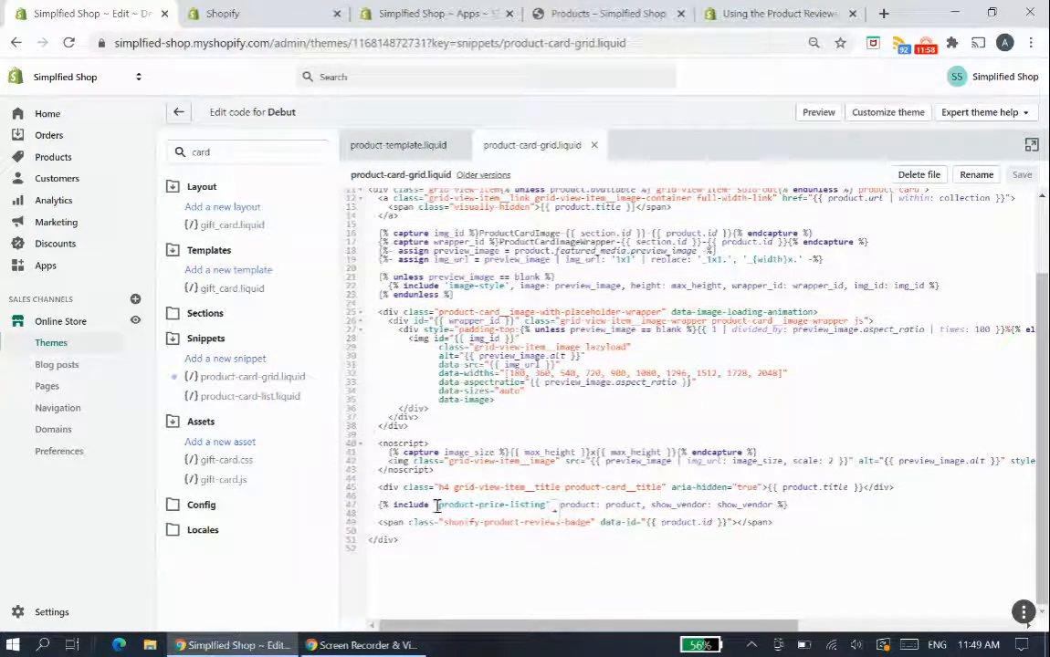
{"action": "left_click_drag", "start_coordinate": [432, 505], "coordinate": [545, 505]}
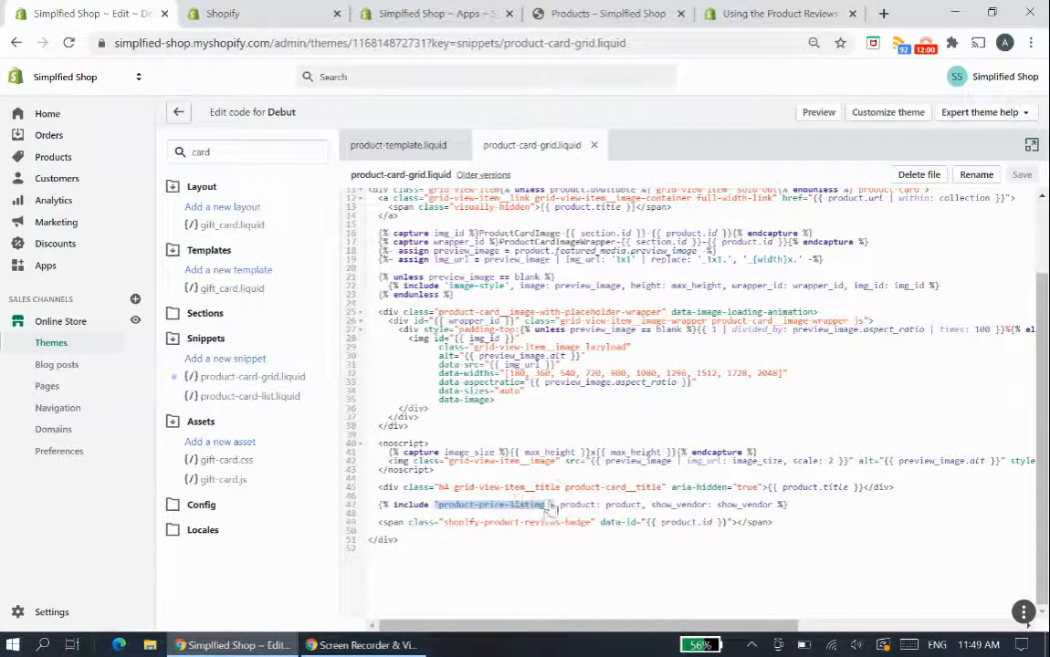
{"action": "left_click_drag", "start_coordinate": [765, 488], "coordinate": [866, 488]}
{"action": "left_click_drag", "start_coordinate": [440, 505], "coordinate": [548, 505]}
{"action": "left_click", "coordinate": [602, 14]}
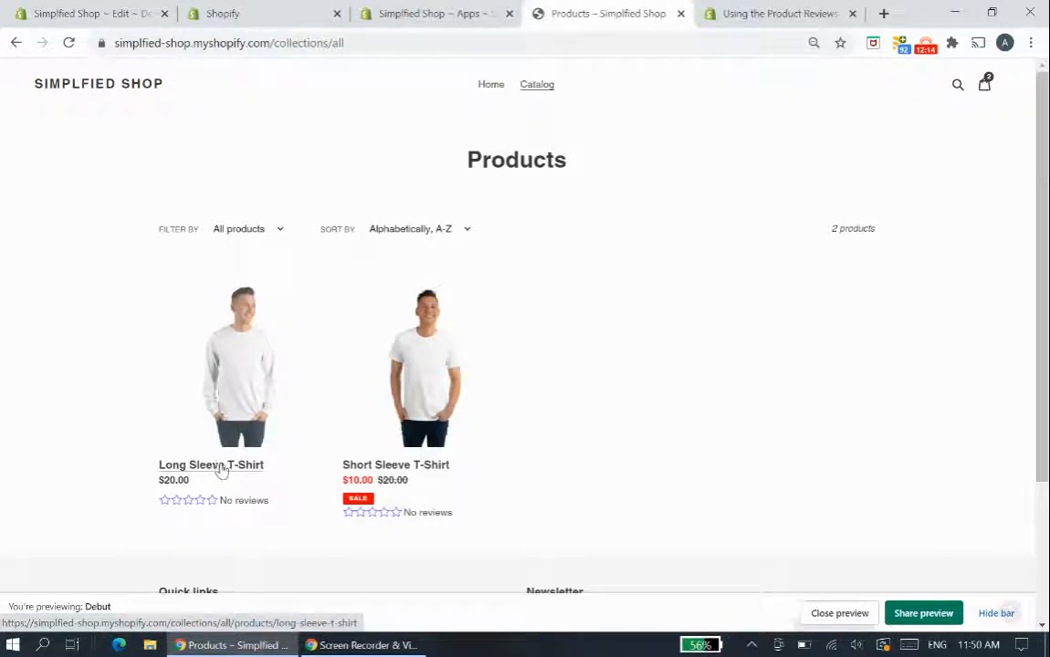
- Move the shopify-product-reviews-badge span in product-card-grid.liquid to a new line above the product card title div and save the file
{"action": "left_click", "coordinate": [54, 13]}
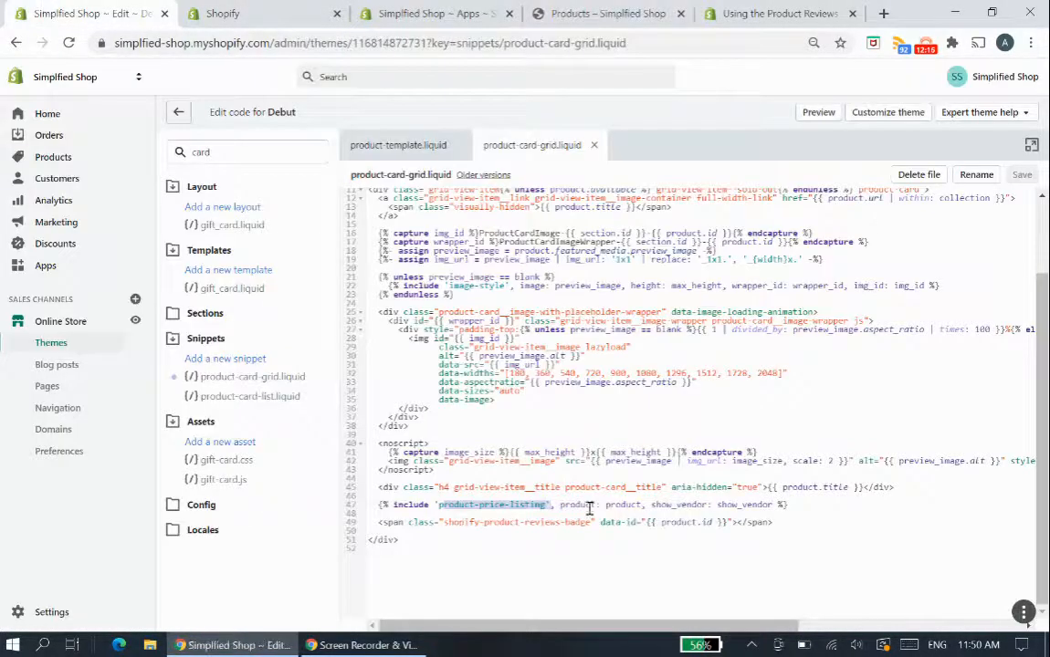
{"action": "left_click_drag", "start_coordinate": [778, 522], "coordinate": [374, 523]}
{"action": "key", "text": "ctrl+c"}
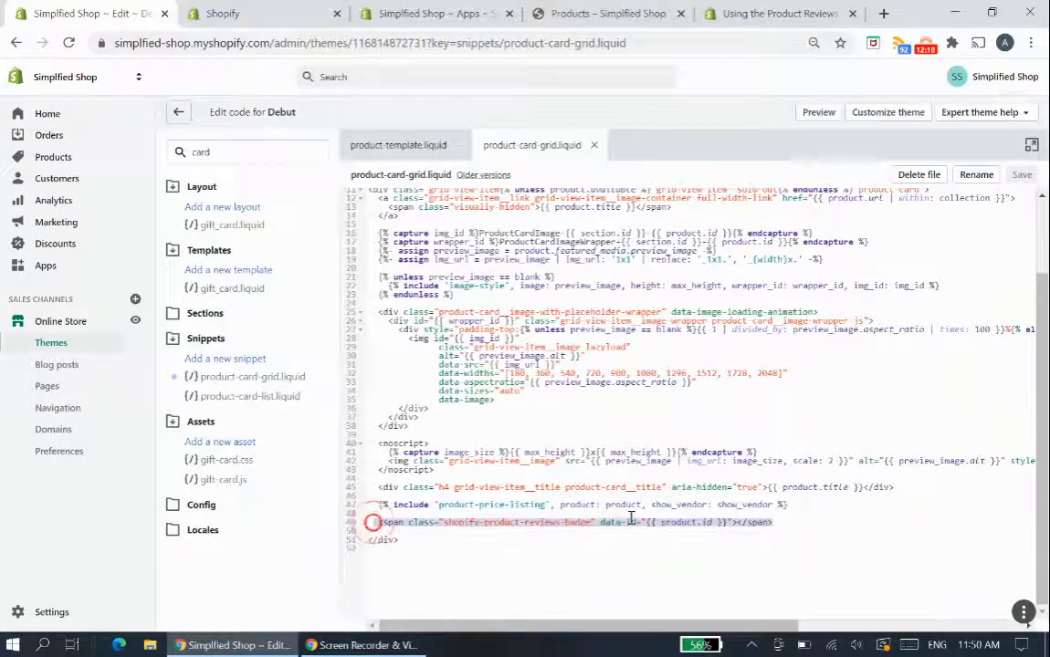
{"action": "key", "text": "BackSpace"}
{"action": "left_click", "coordinate": [575, 476]}
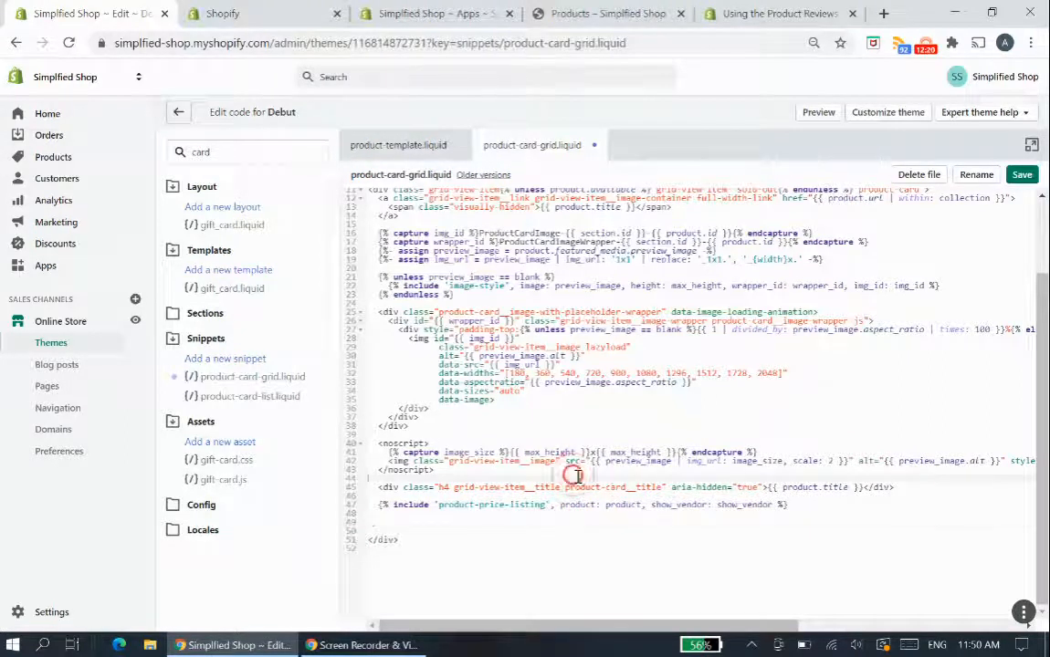
{"action": "key", "text": "Return"}
{"action": "key", "text": "Return"}
{"action": "key", "text": "ctrl+v"}
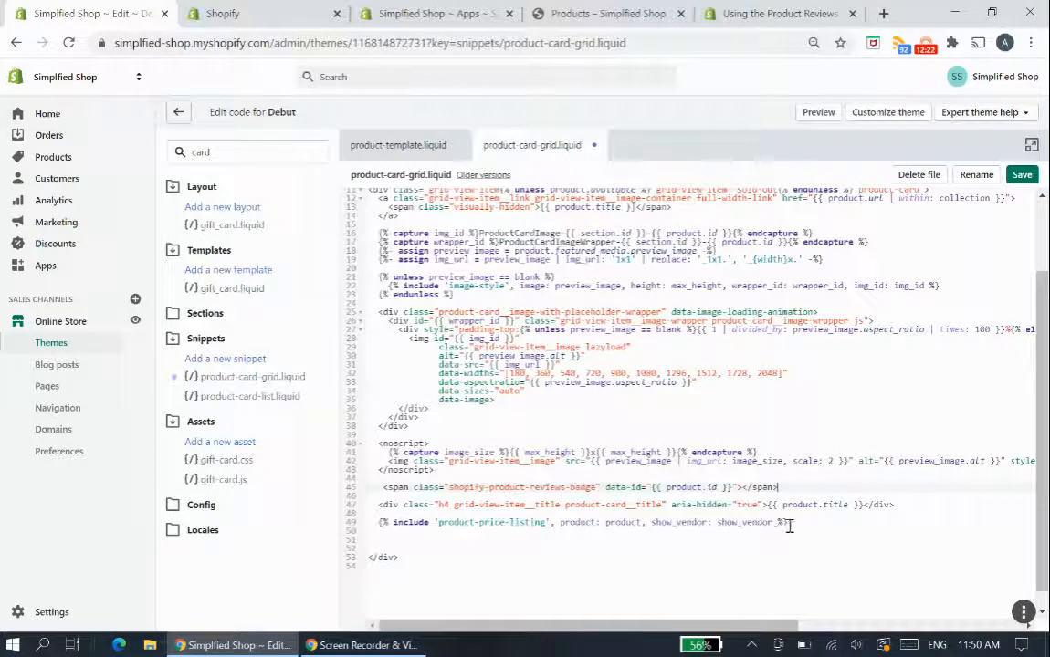
{"action": "left_click", "coordinate": [1021, 176]}
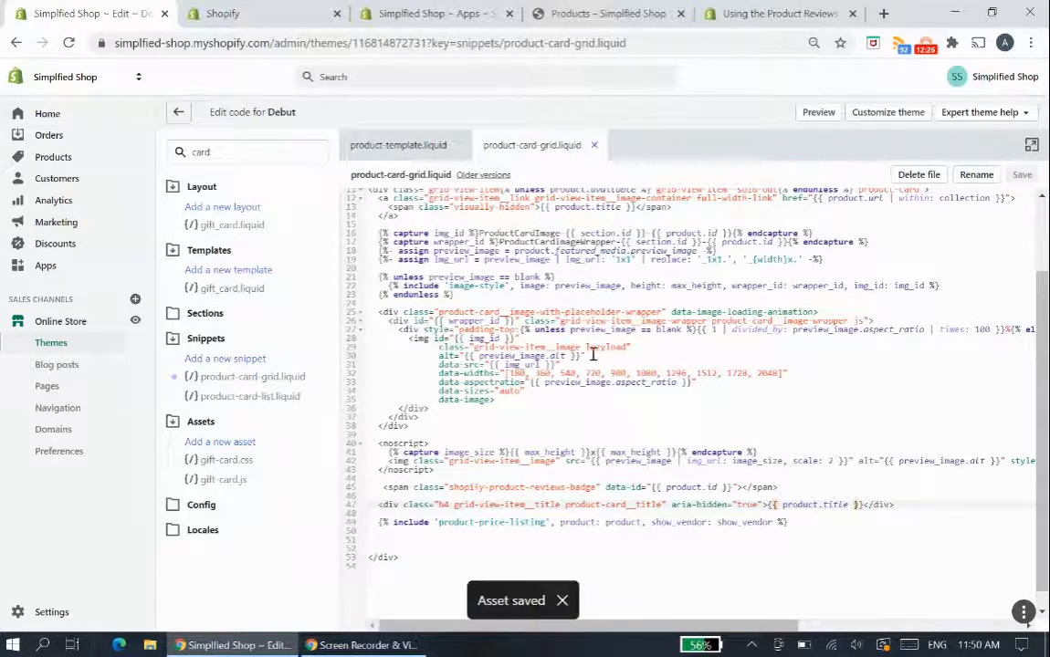
- Reload the catalog page and compare the star rating badges' position on the product cards with the edited code
{"action": "left_click", "coordinate": [605, 8]}
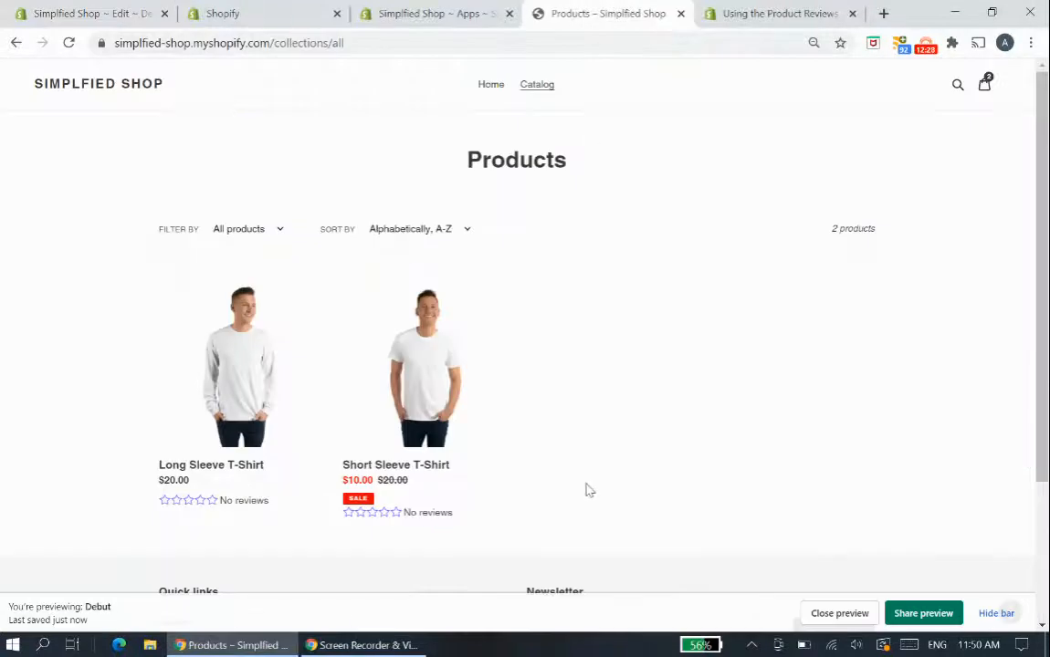
{"action": "key", "text": "F5"}
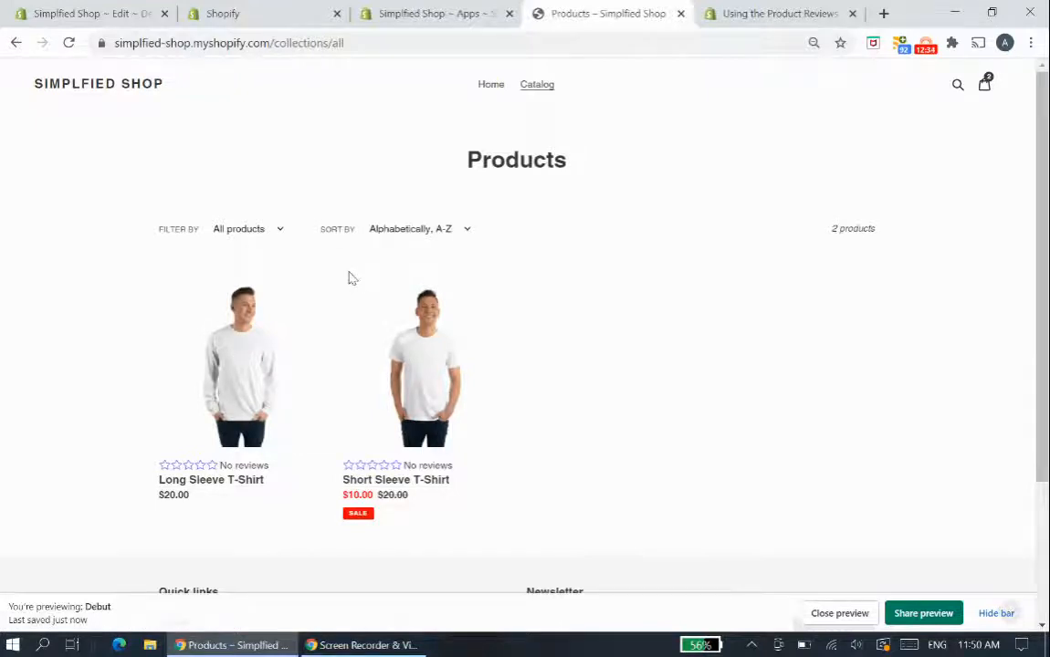
{"action": "left_click", "coordinate": [82, 7]}
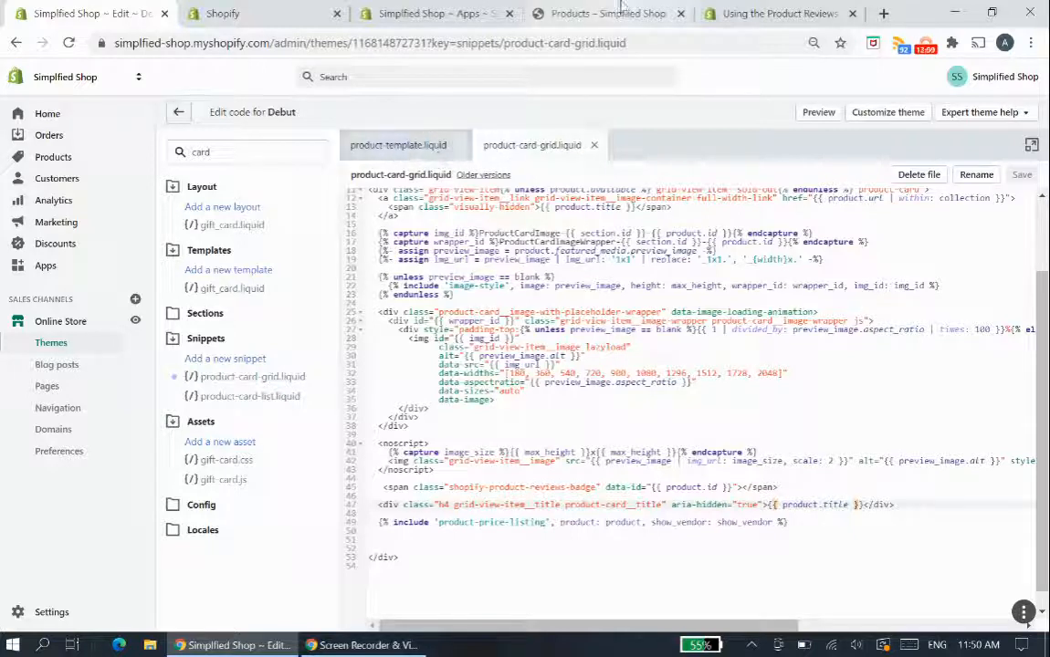
{"action": "left_click", "coordinate": [562, 13]}
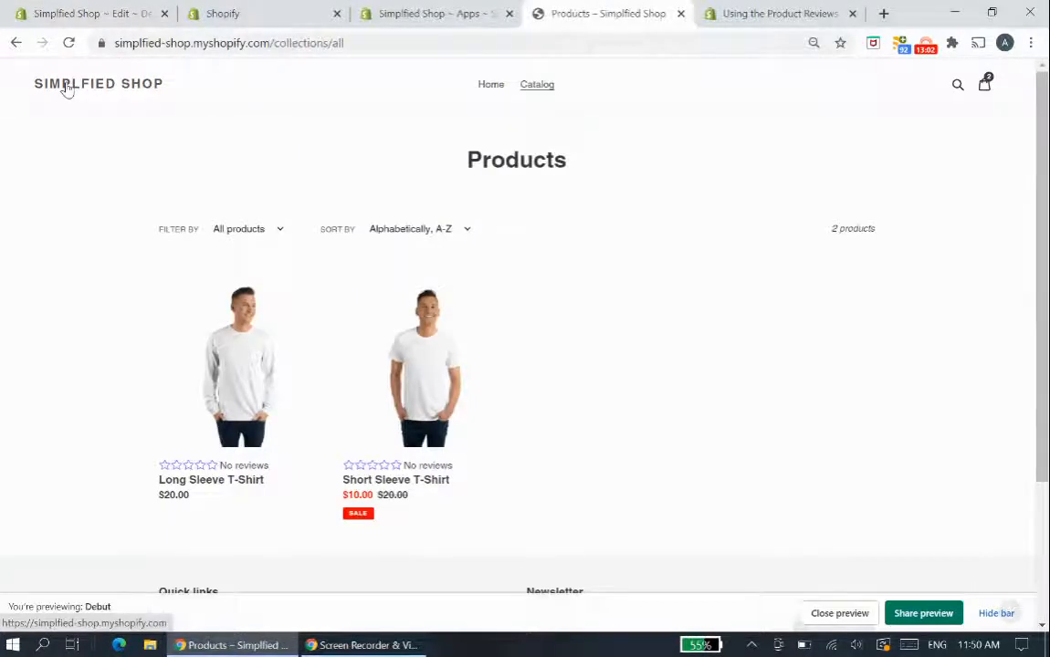
- Open the store's home page and view the featured Short Sleeve T-Shirt section
{"action": "left_click", "coordinate": [498, 91]}
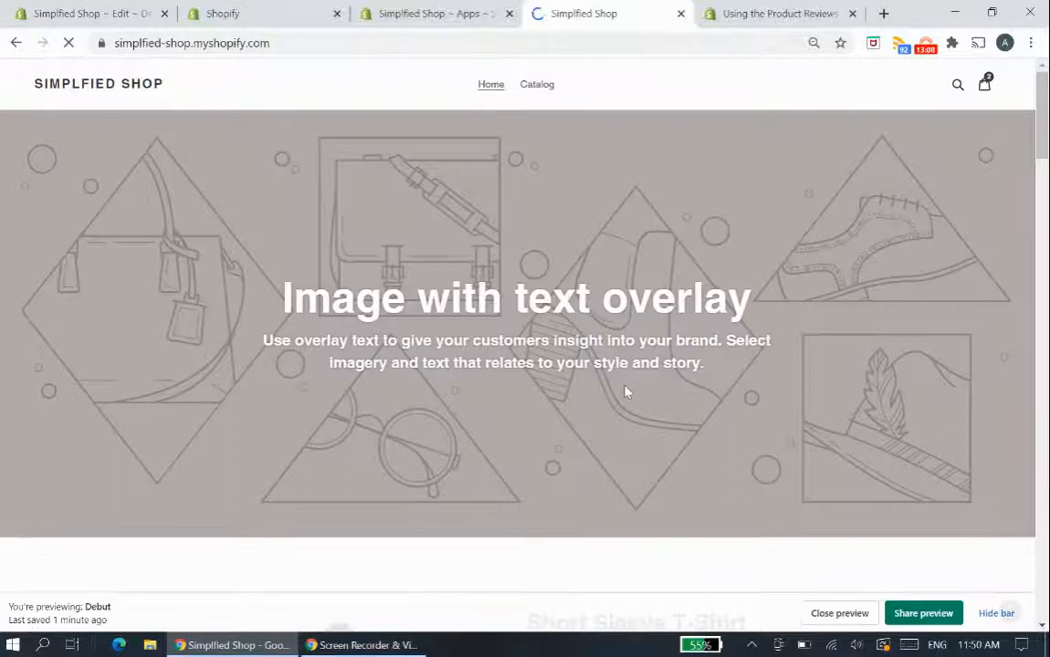
{"action": "scroll", "coordinate": [627, 393], "scroll_direction": "down", "scroll_amount": 5}
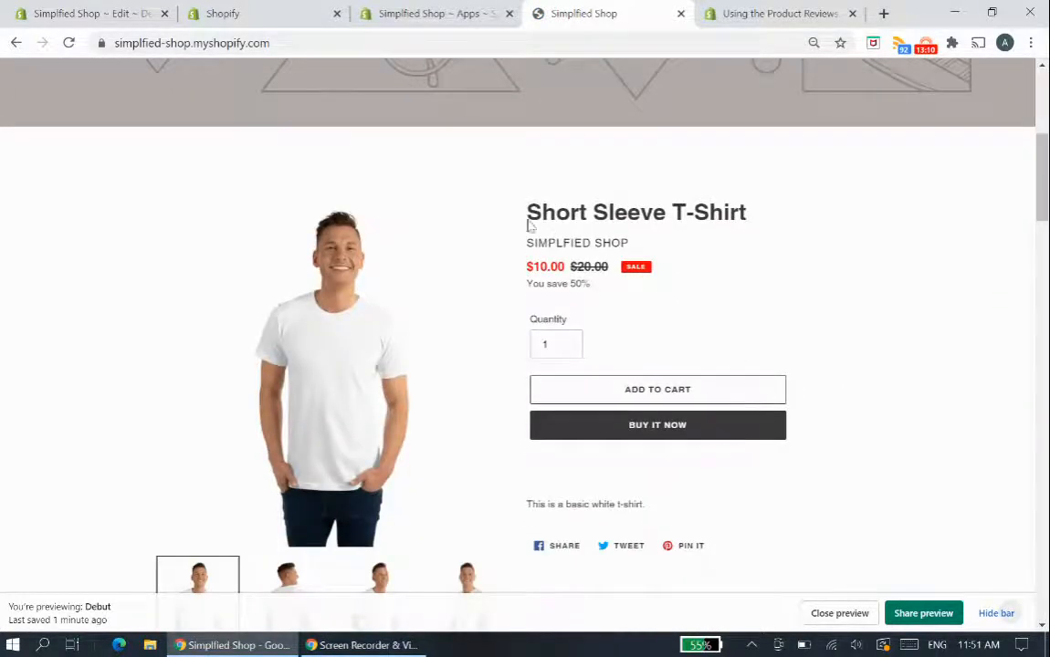
{"action": "scroll", "coordinate": [187, 341], "scroll_direction": "down", "scroll_amount": 1}
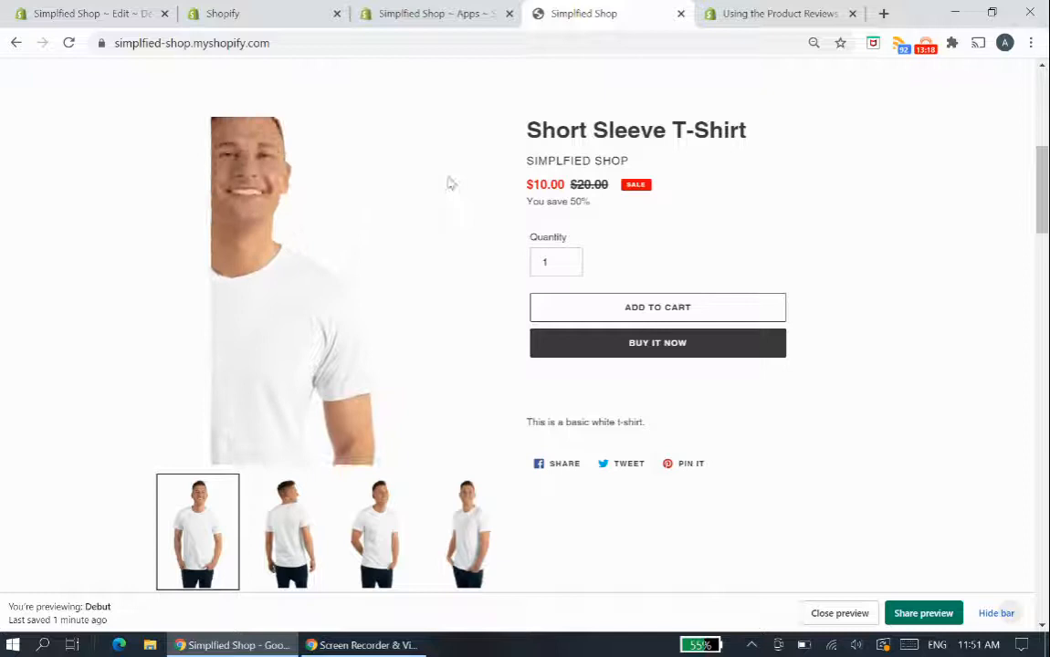
- Search the theme files for "featured" and open the featured-product.liquid section
{"action": "left_click", "coordinate": [64, 13]}
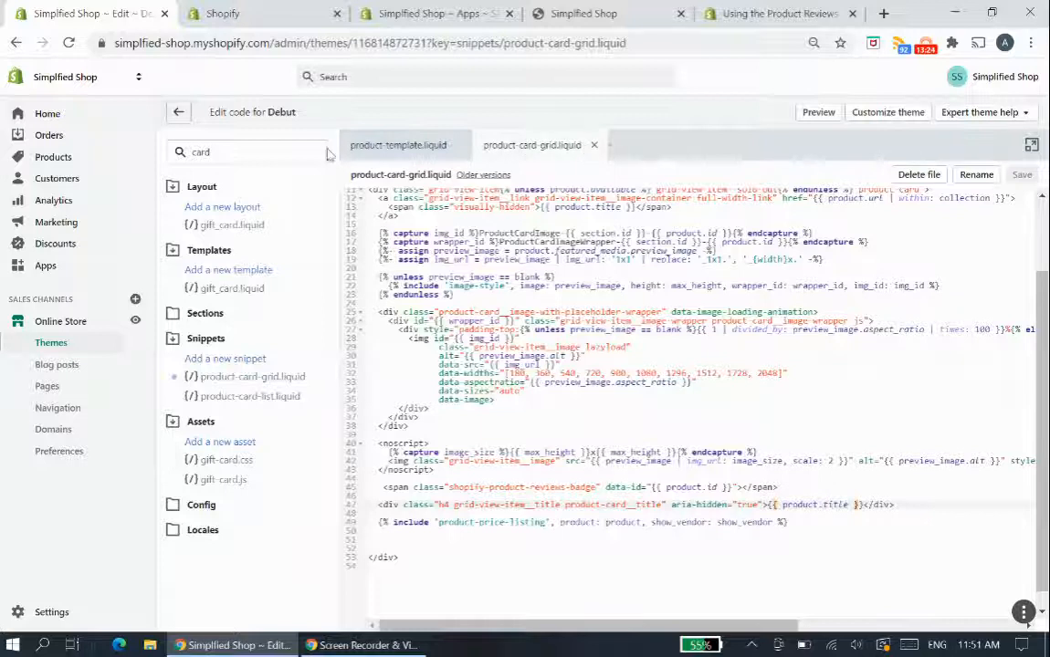
{"action": "left_click", "coordinate": [187, 153]}
{"action": "double_click", "coordinate": [193, 153]}
{"action": "key", "text": "BackSpace"}
{"action": "type", "text": "featured"}
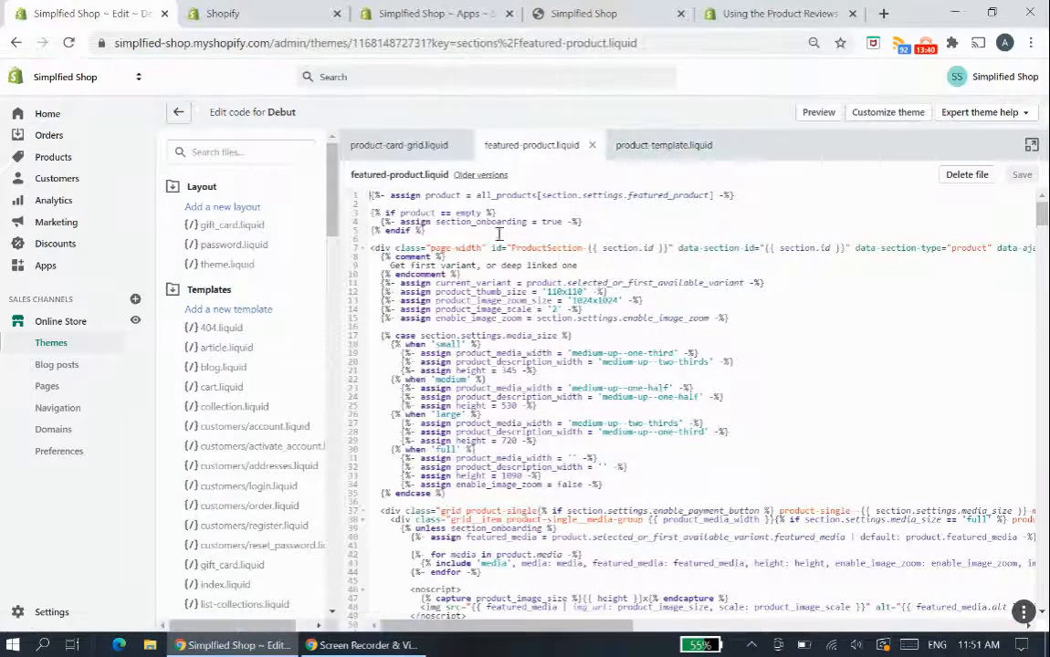
- Find product.description in the code of featured-product.liquid
{"action": "scroll", "coordinate": [753, 346], "scroll_direction": "down", "scroll_amount": 6}
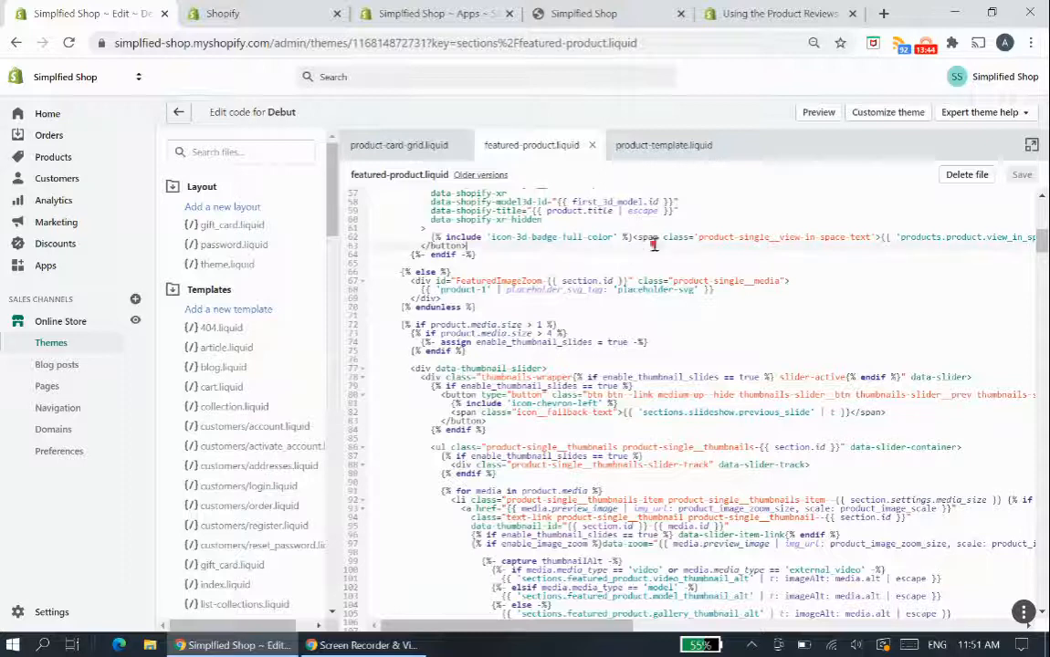
{"action": "key", "text": "ctrl+f"}
{"action": "type", "text": "produ"}
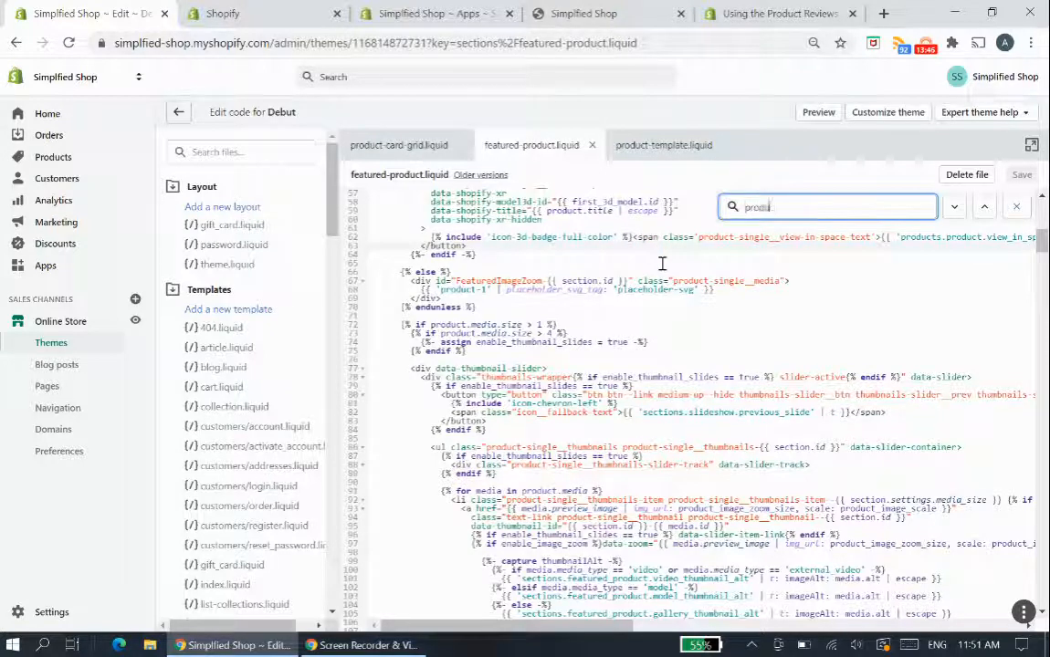
{"action": "type", "text": "ct.description"}
{"action": "key", "text": "Return"}
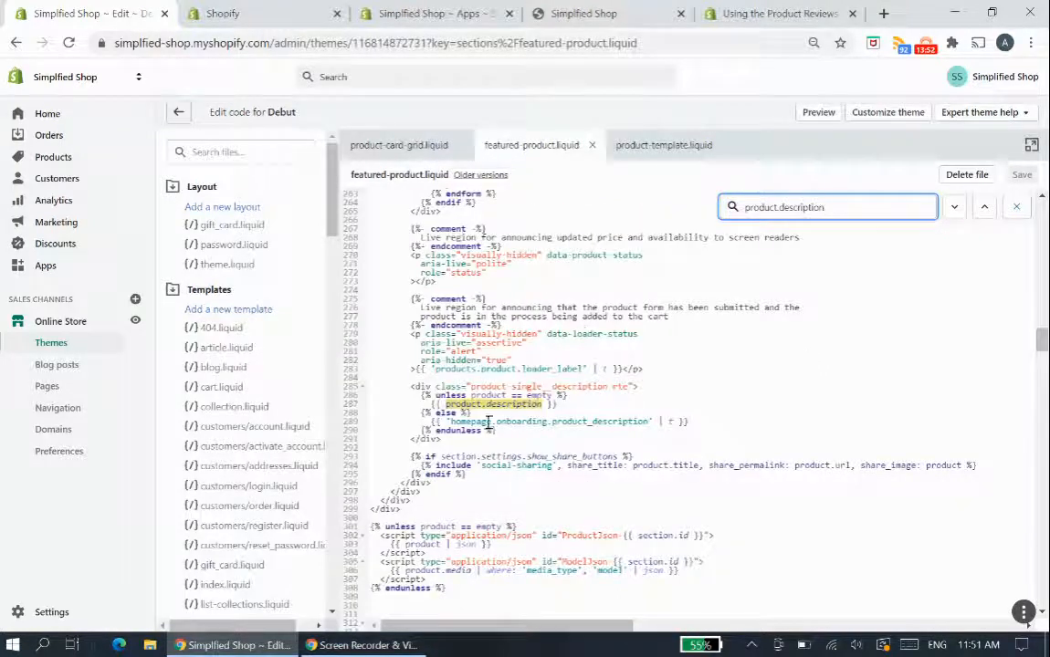
- Copy the shopify-product-reviews div snippet from the help page's section on adding reviews and a review form in sectioned themes
{"action": "left_click", "coordinate": [772, 13]}
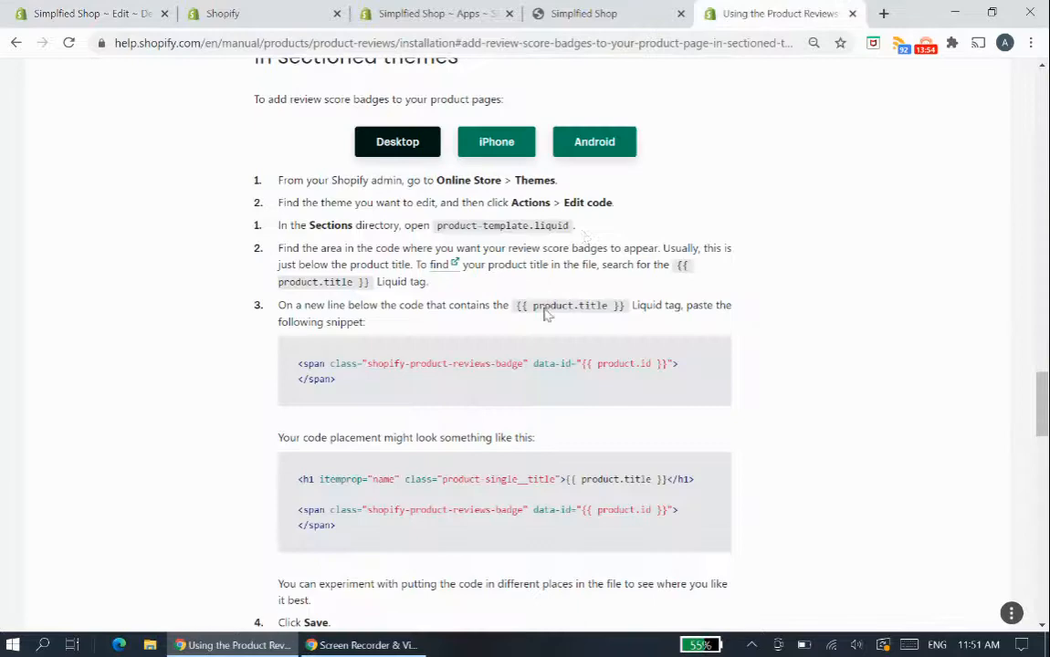
{"action": "scroll", "coordinate": [552, 319], "scroll_direction": "up", "scroll_amount": 8}
{"action": "scroll", "coordinate": [552, 319], "scroll_direction": "up", "scroll_amount": 3}
{"action": "triple_click", "coordinate": [287, 369]}
{"action": "scroll", "coordinate": [525, 357], "scroll_direction": "up", "scroll_amount": 3}
{"action": "scroll", "coordinate": [525, 356], "scroll_direction": "up", "scroll_amount": 7}
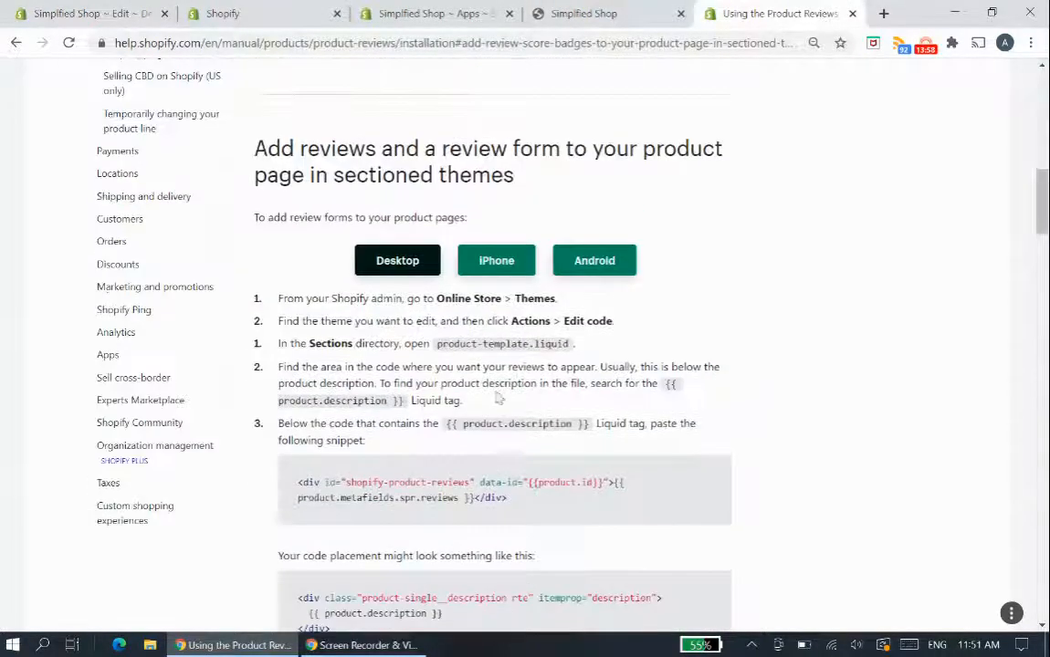
{"action": "left_click_drag", "start_coordinate": [528, 504], "coordinate": [298, 482]}
{"action": "key", "text": "ctrl+c"}
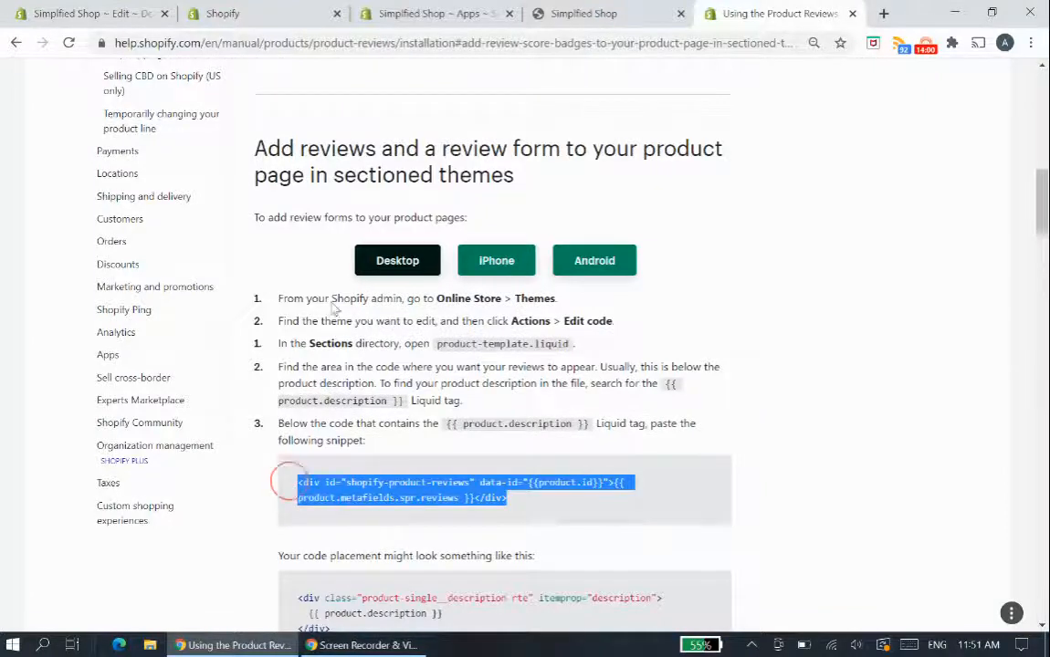
- Paste the shopify-product-reviews div on a new line below the product description div in featured-product.liquid and save the file
{"action": "left_click", "coordinate": [239, 14]}
{"action": "left_click", "coordinate": [91, 14]}
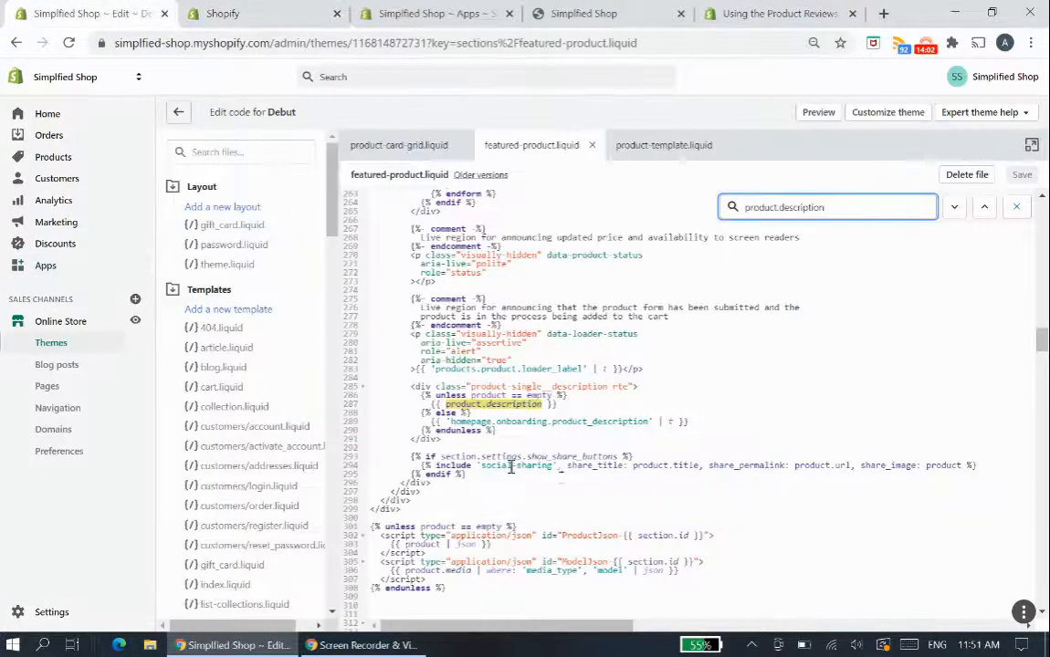
{"action": "key", "text": "Return"}
{"action": "key", "text": "Return"}
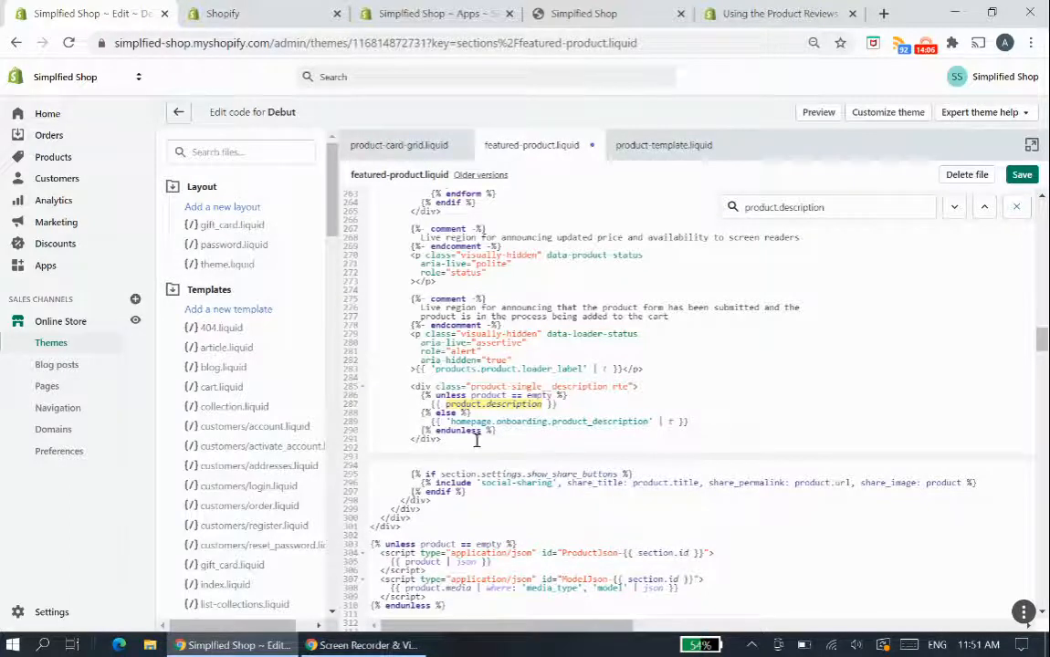
{"action": "key", "text": "ctrl+v"}
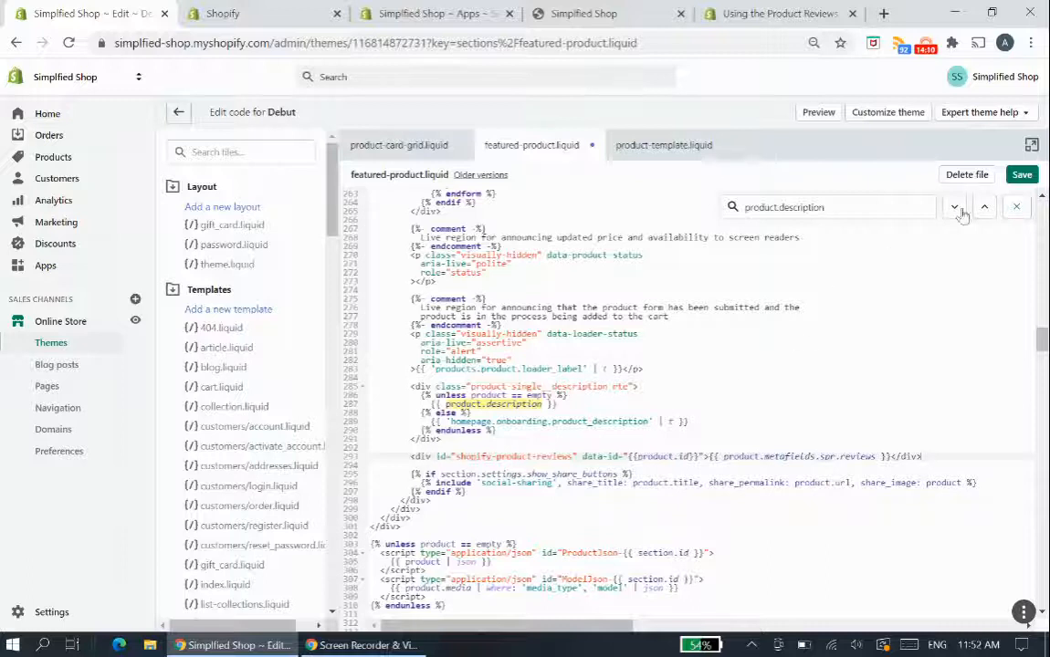
{"action": "left_click", "coordinate": [1021, 173]}
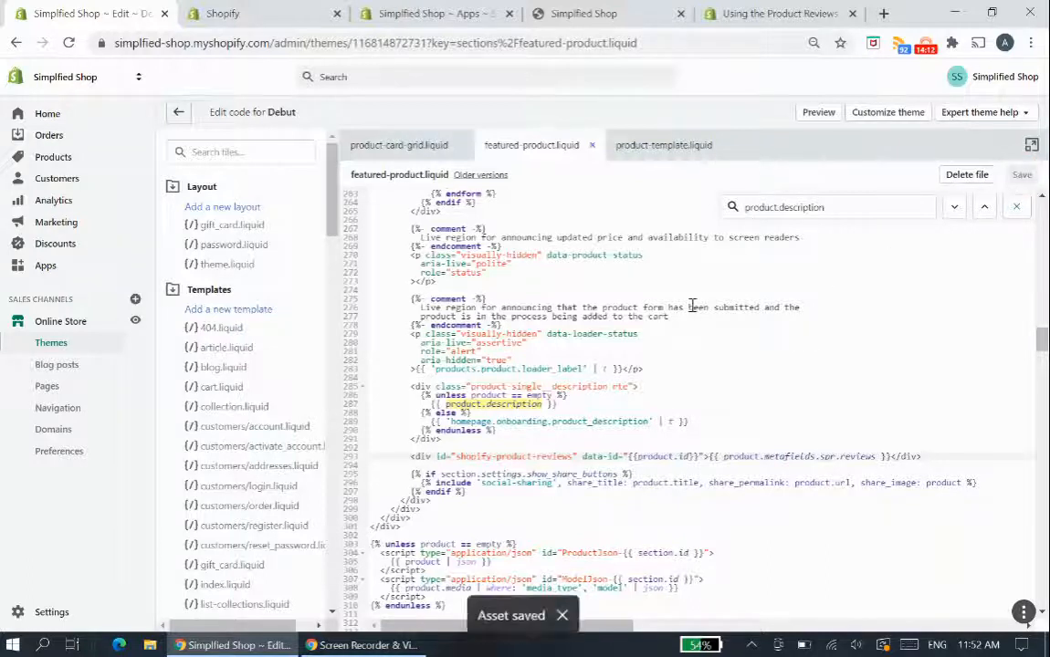
- Reload the store's home page preview and check the customer reviews section under the featured product's description
{"action": "left_click", "coordinate": [583, 11]}
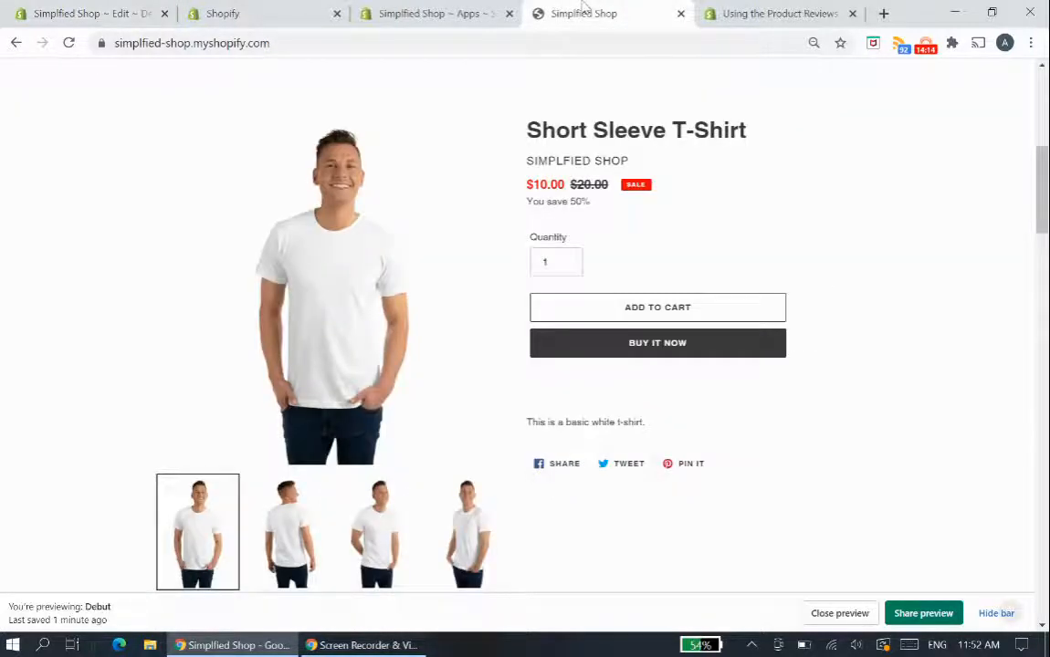
{"action": "scroll", "coordinate": [710, 251], "scroll_direction": "up", "scroll_amount": 3}
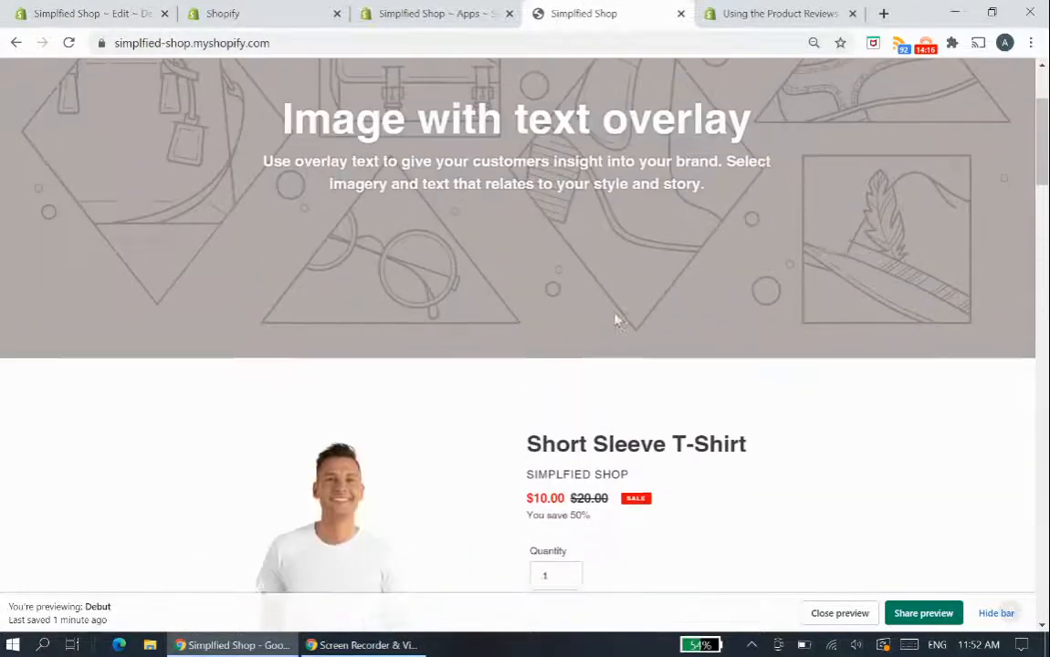
{"action": "scroll", "coordinate": [614, 315], "scroll_direction": "down", "scroll_amount": 3}
{"action": "key", "text": "F5"}
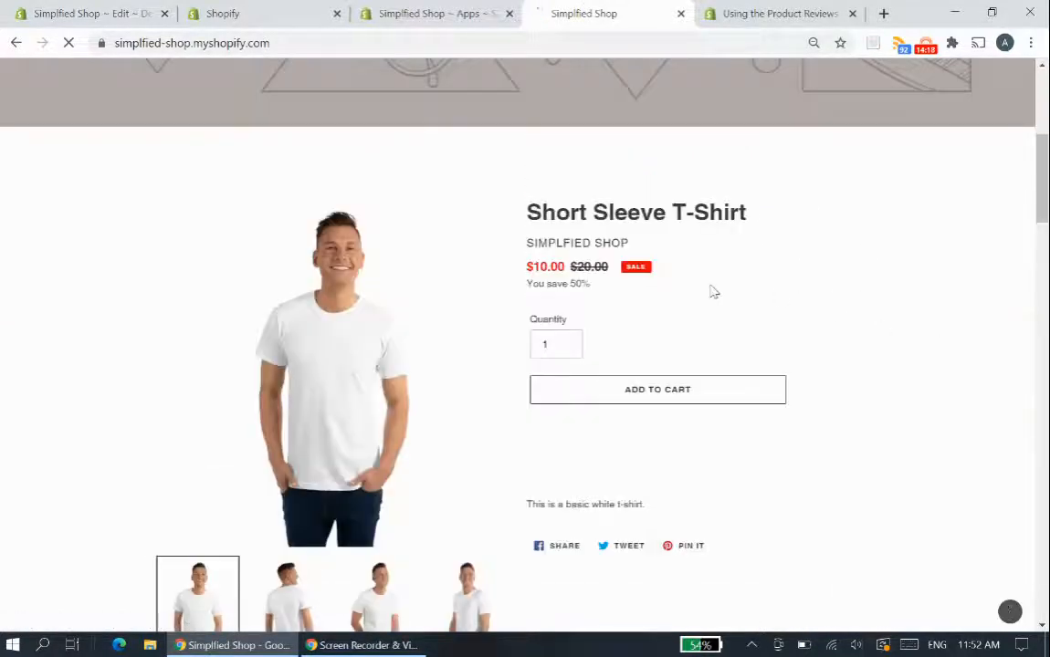
{"action": "scroll", "coordinate": [718, 293], "scroll_direction": "down", "scroll_amount": 1}
{"action": "scroll", "coordinate": [450, 305], "scroll_direction": "down", "scroll_amount": 1}
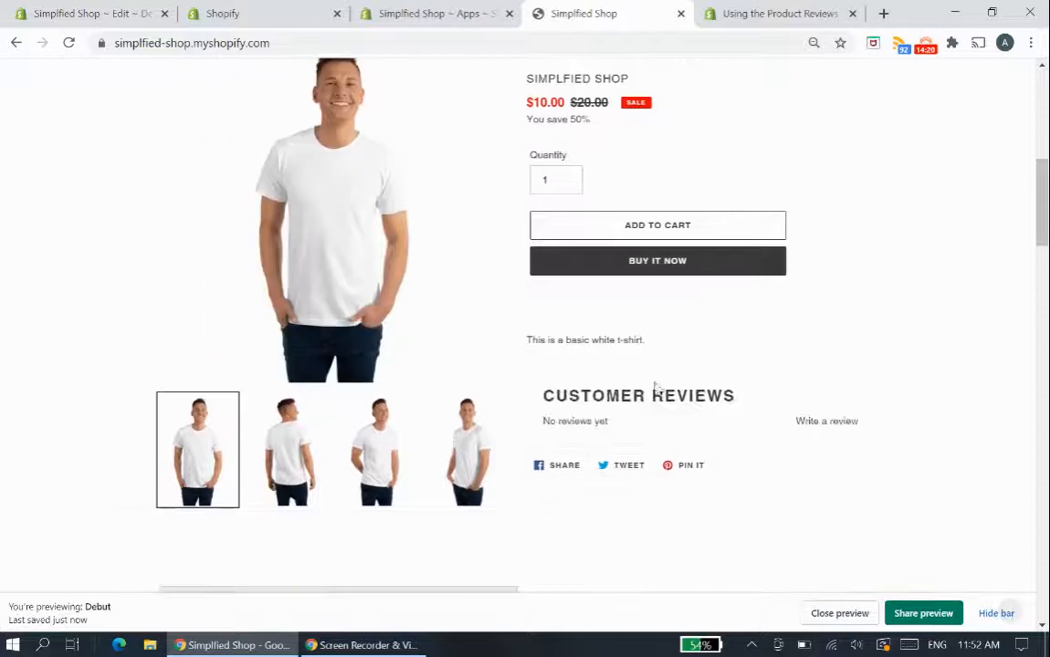
{"action": "scroll", "coordinate": [563, 393], "scroll_direction": "up", "scroll_amount": 1}
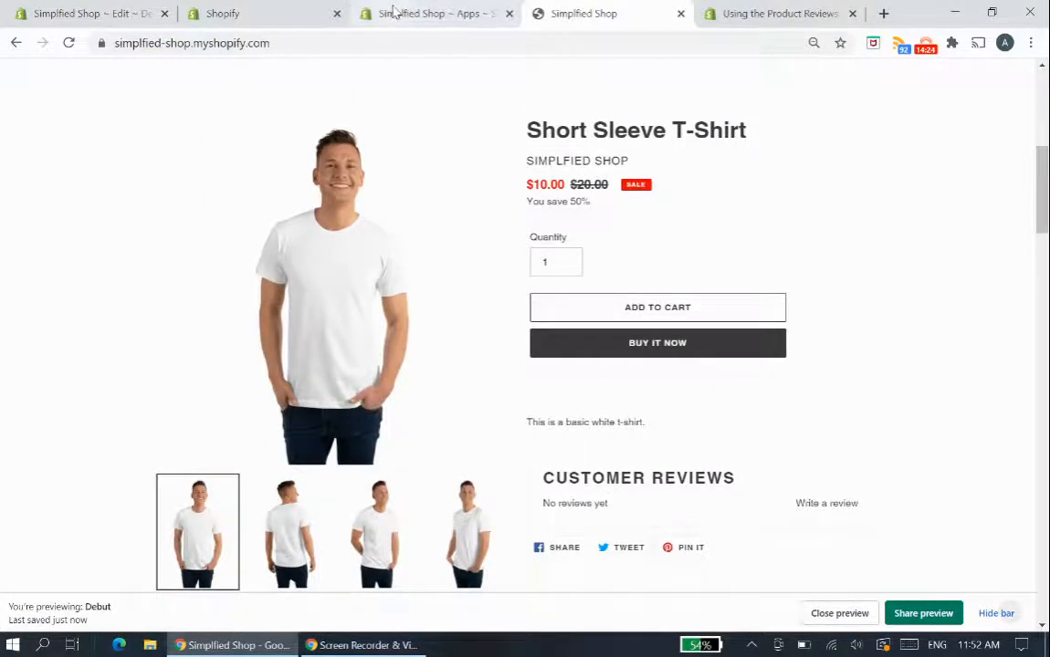
- Copy the shopify-product-reviews-badge span snippet from the product reviews help page and return to featured-product.liquid
{"action": "left_click", "coordinate": [437, 10]}
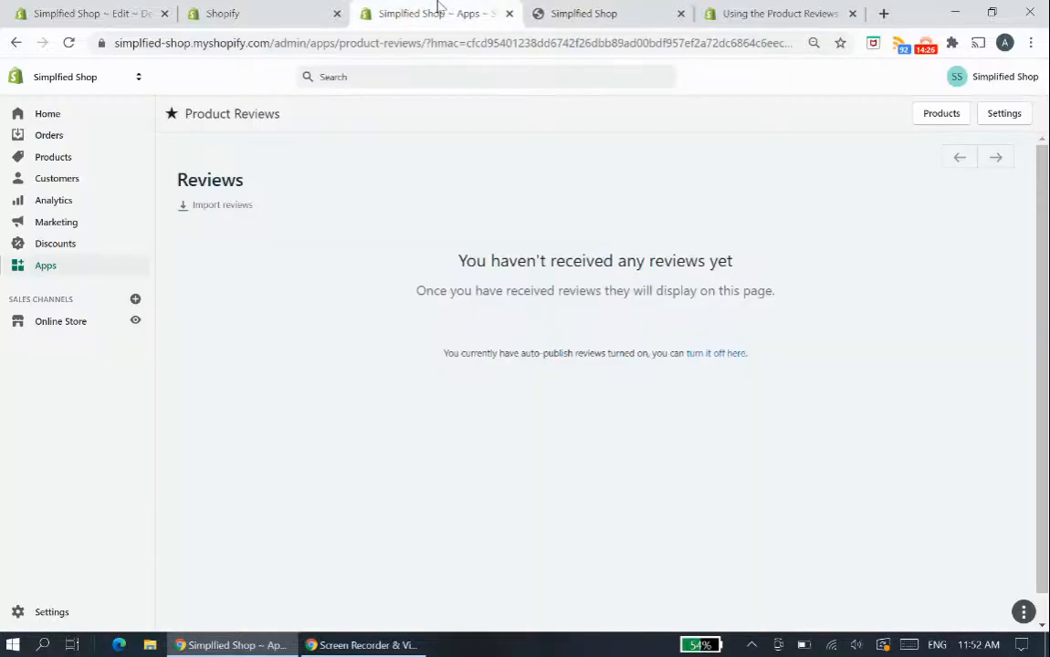
{"action": "left_click", "coordinate": [285, 11]}
{"action": "left_click", "coordinate": [95, 11]}
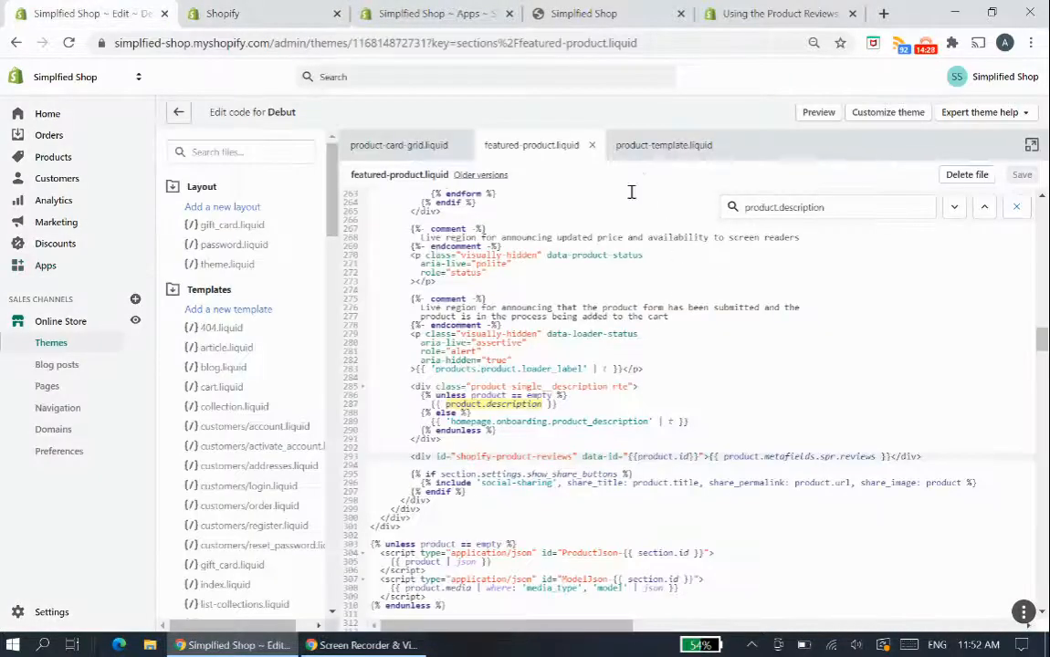
{"action": "left_click", "coordinate": [758, 14]}
{"action": "left_click", "coordinate": [510, 499]}
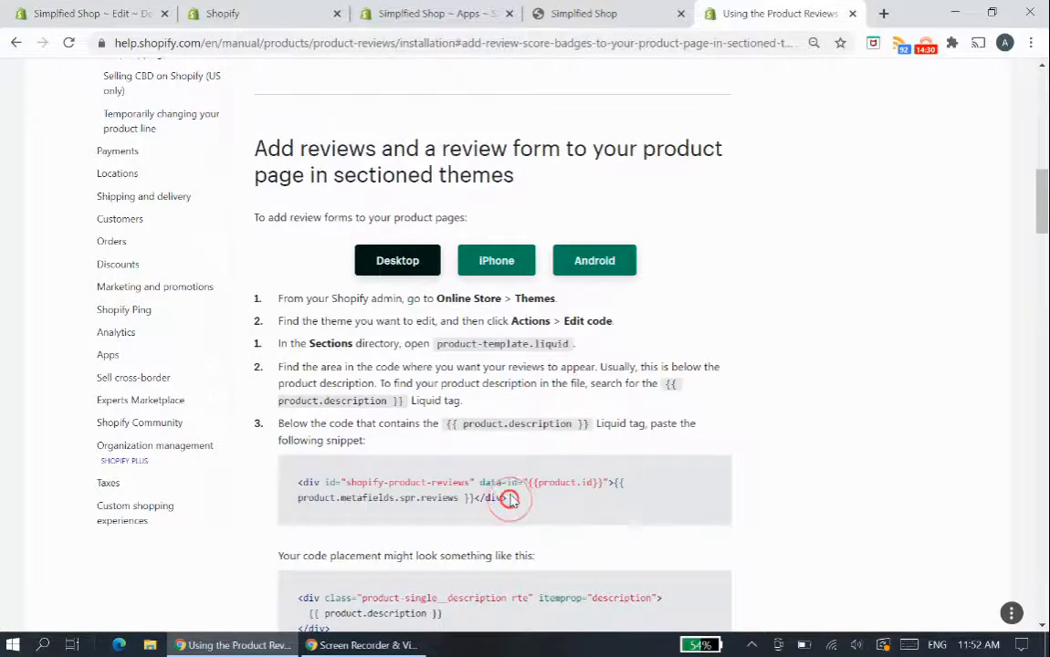
{"action": "scroll", "coordinate": [509, 499], "scroll_direction": "down", "scroll_amount": 15}
{"action": "left_click", "coordinate": [290, 272]}
{"action": "left_click", "coordinate": [66, 12]}
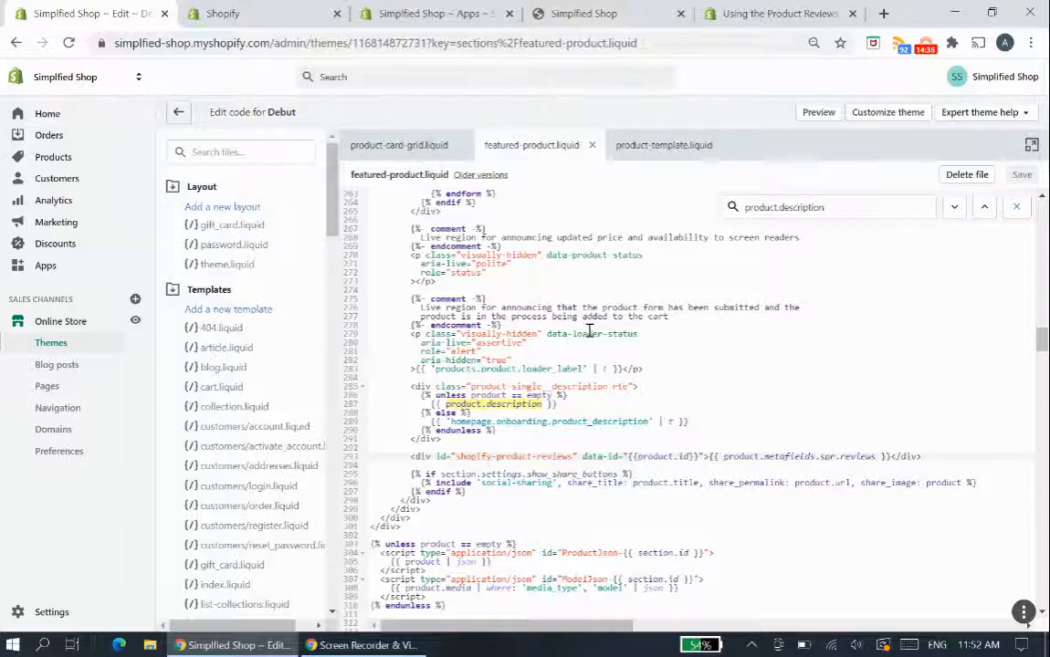
- Find product.title in the code of featured-product.liquid
{"action": "scroll", "coordinate": [589, 332], "scroll_direction": "up", "scroll_amount": 3}
{"action": "left_click_drag", "start_coordinate": [781, 206], "coordinate": [824, 207]}
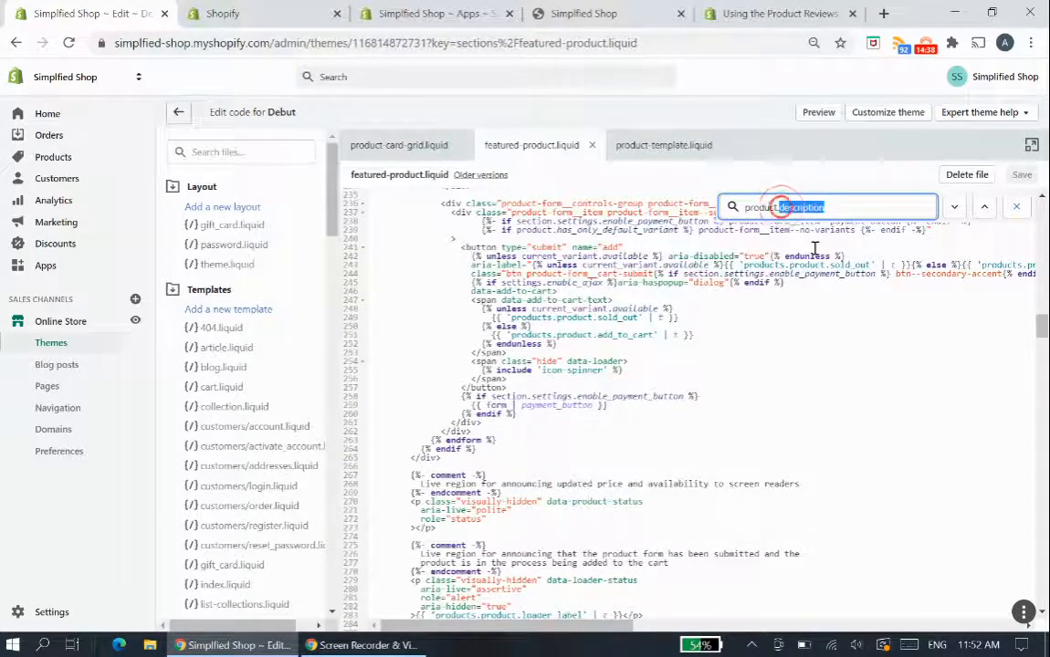
{"action": "type", "text": "title"}
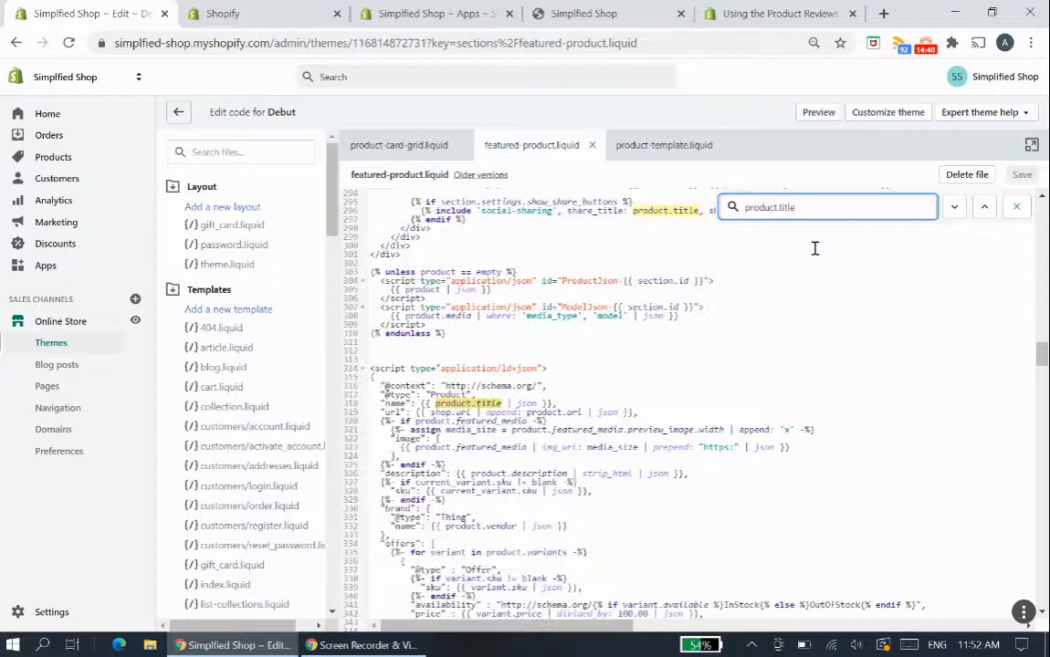
{"action": "key", "text": "Return"}
{"action": "key", "text": "Return"}
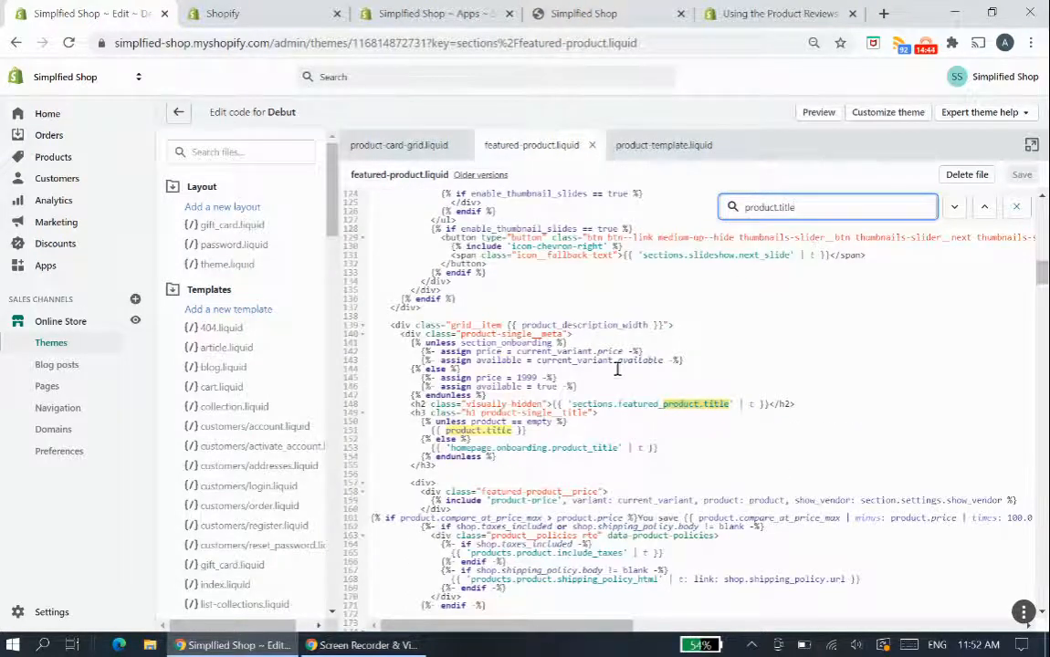
- Paste the shopify-product-reviews-badge span on the empty line below the product title's closing h3 tag and save the file
{"action": "scroll", "coordinate": [511, 404], "scroll_direction": "down", "scroll_amount": 1}
{"action": "left_click", "coordinate": [474, 392]}
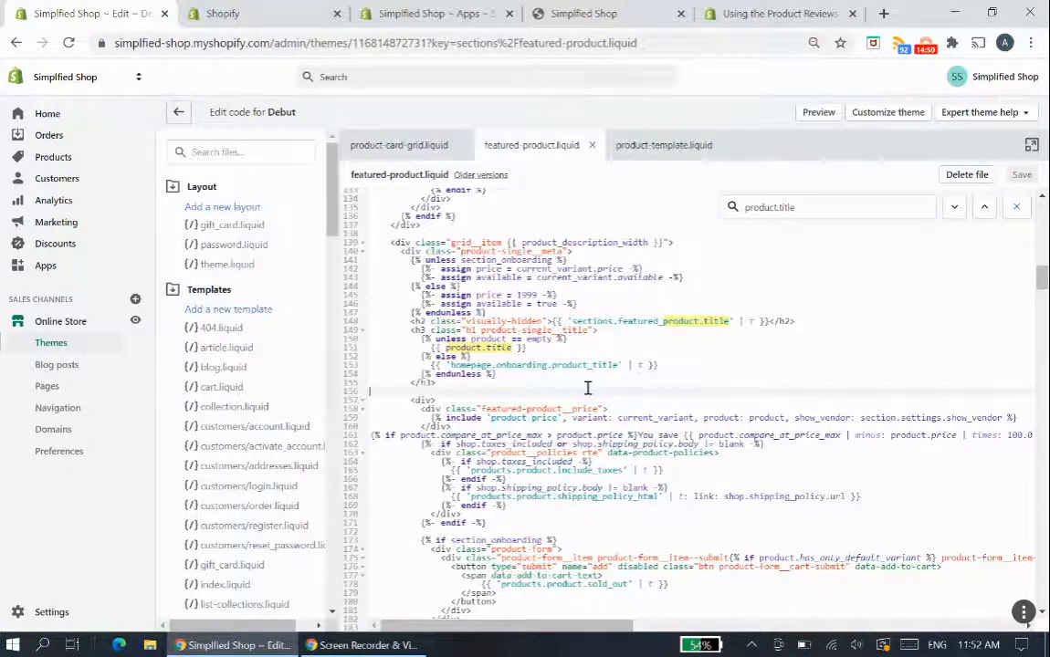
{"action": "type", "text": "<span class=\"shopify-product-reviews-badge\" data-id=\"{{ product.id }}\"></span>"}
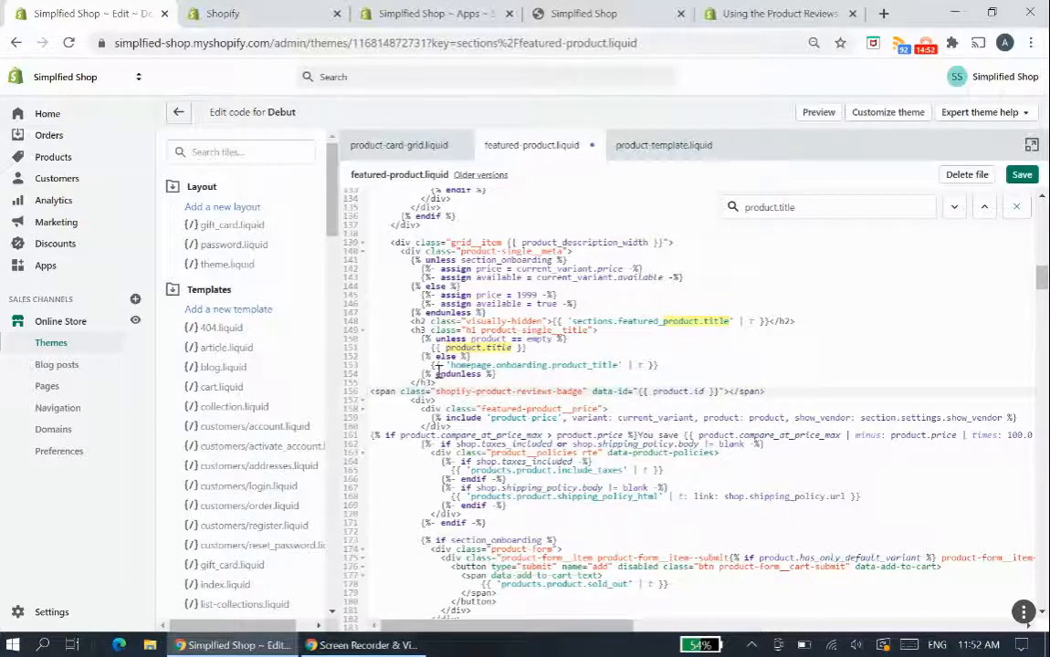
{"action": "key", "text": "ctrl+s"}
- Check the badge's placement below the h3 title block in the code and on the reloaded home page preview
{"action": "left_click_drag", "start_coordinate": [436, 372], "coordinate": [343, 336]}
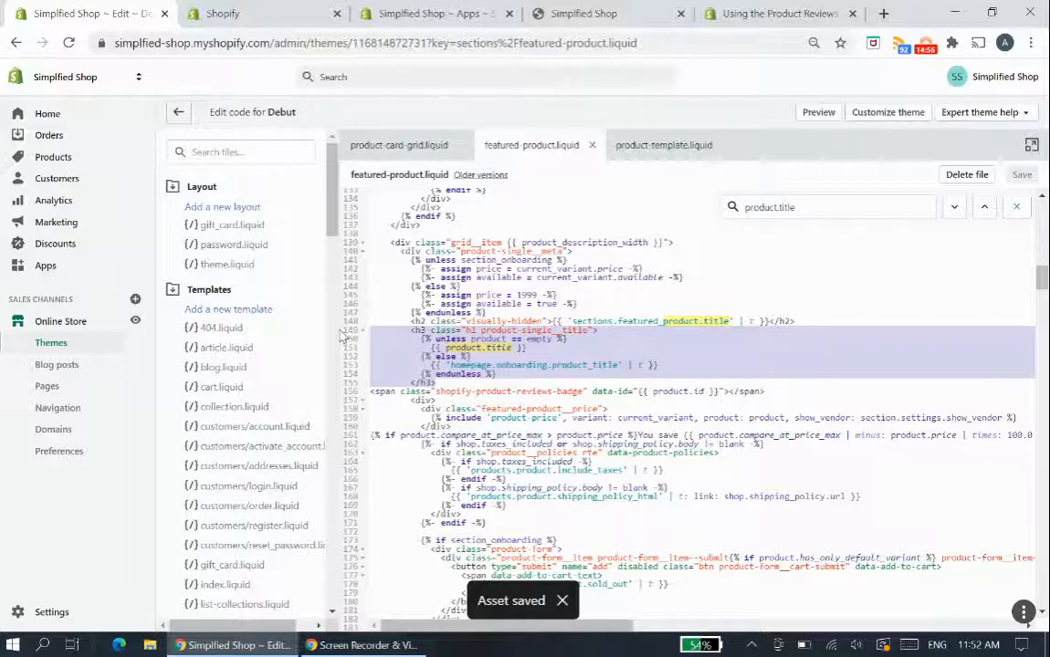
{"action": "left_click", "coordinate": [791, 395]}
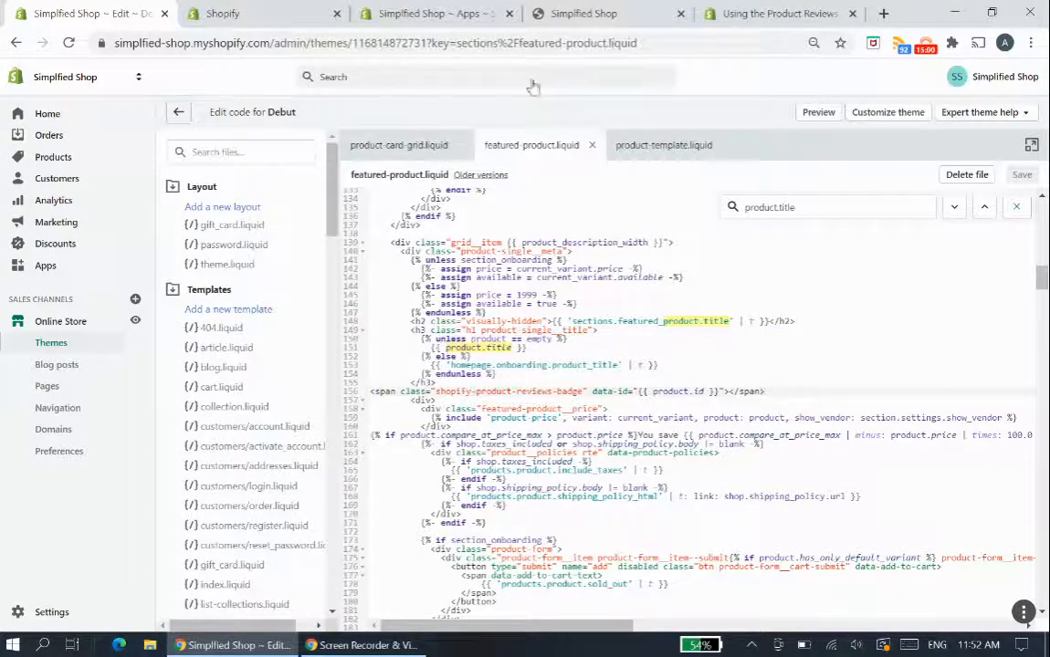
{"action": "left_click", "coordinate": [579, 13]}
{"action": "key", "text": "F5"}
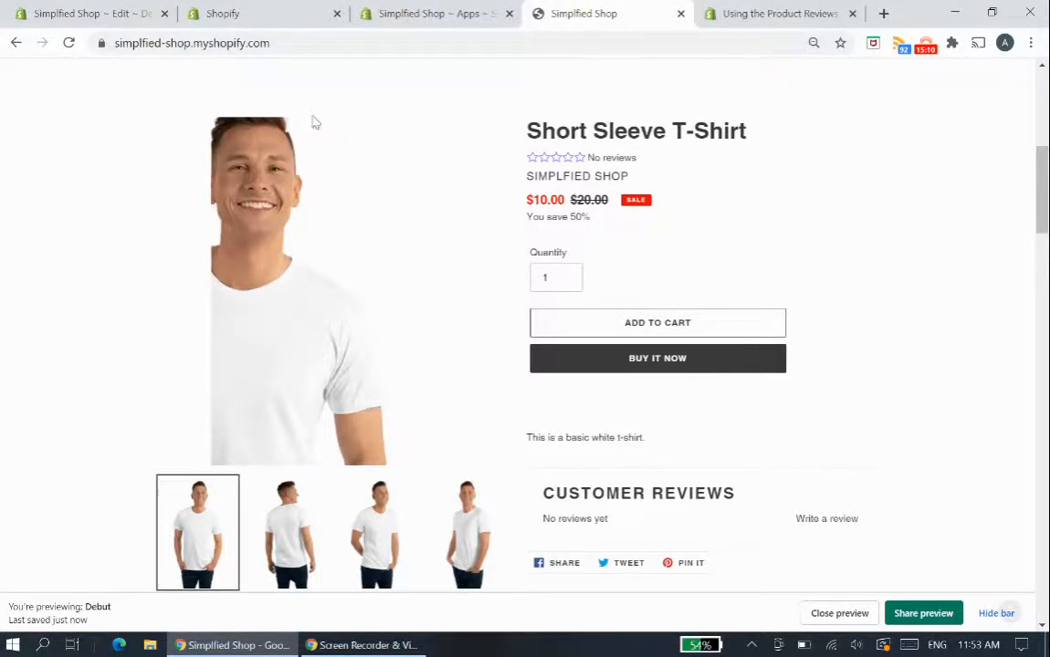
- View product-template.liquid in the code editor, and bring up the Product Reviews app's reviews page
{"action": "left_click", "coordinate": [71, 12]}
{"action": "left_click", "coordinate": [675, 146]}
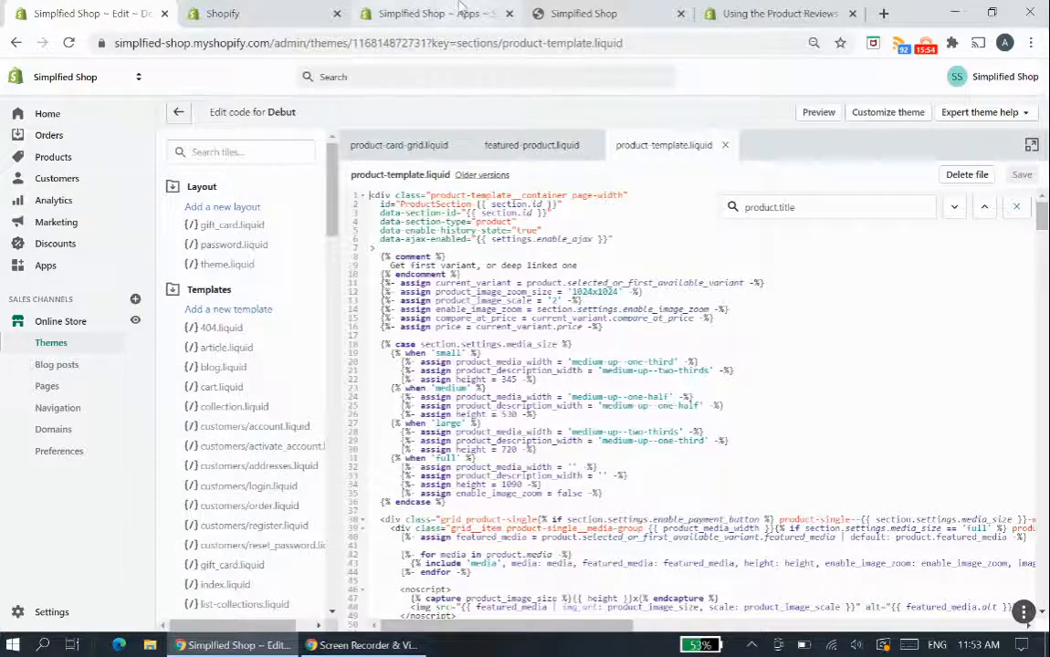
{"action": "left_click", "coordinate": [427, 12]}
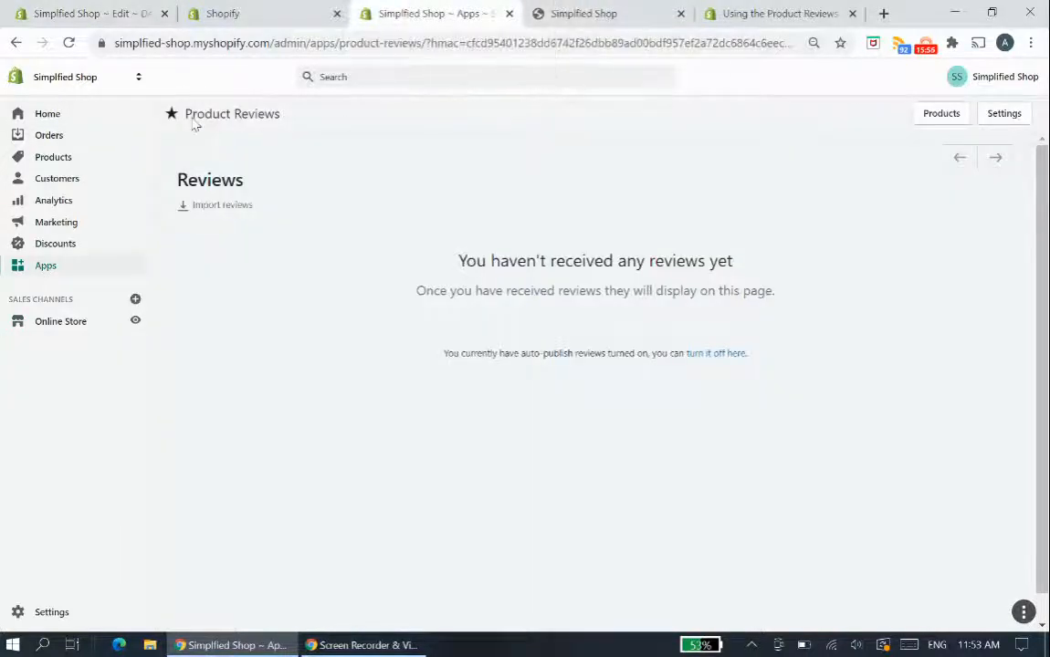